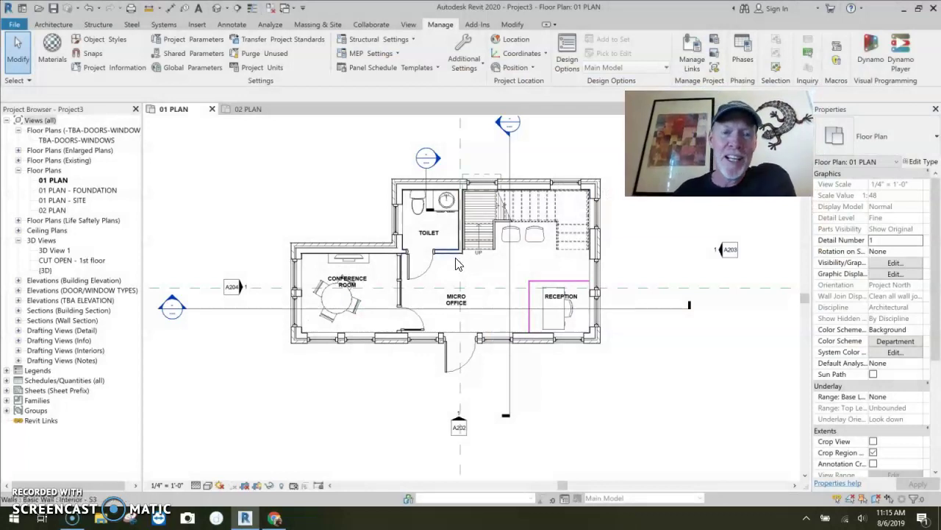
- Compare the 02 PLAN and 01 PLAN floor plan views, ending on 01 PLAN
middle_click_drag(496, 278, 495, 298)
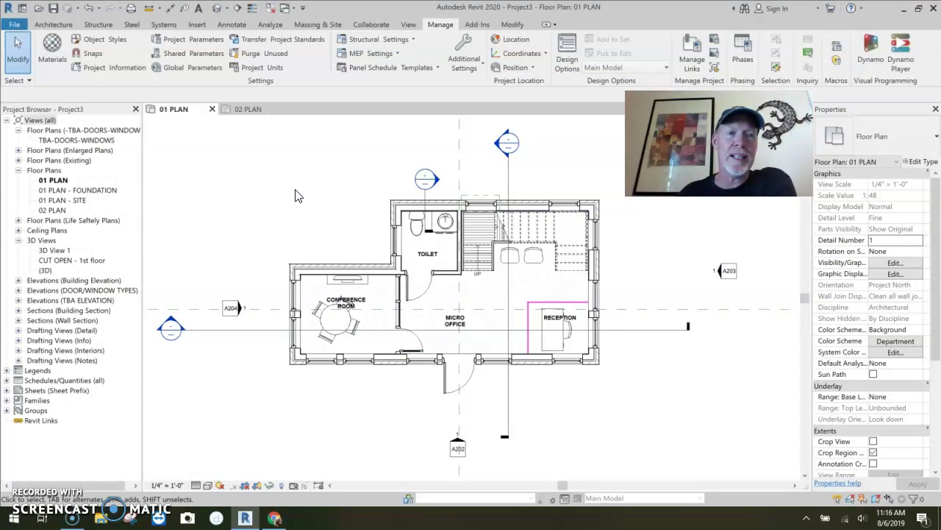
left_click(254, 113)
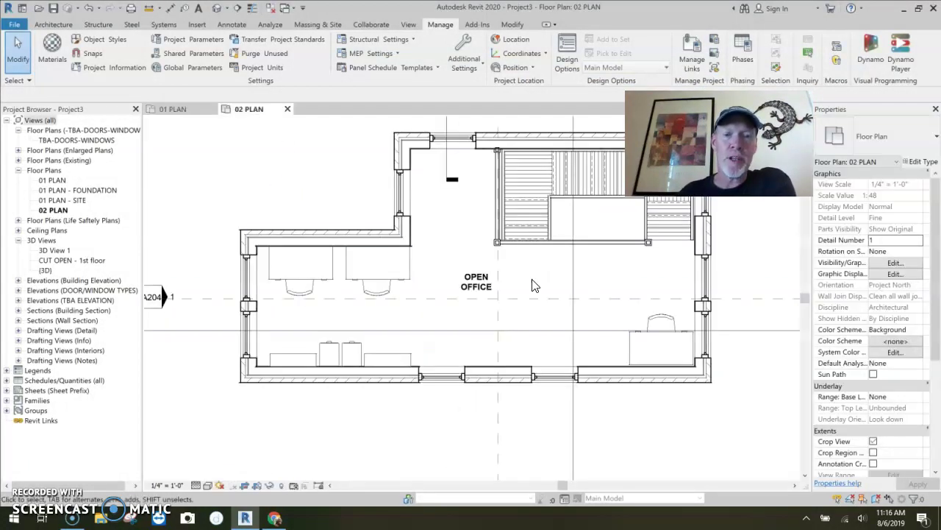
scroll(515, 326, "down", 3)
scroll(513, 327, "down", 2)
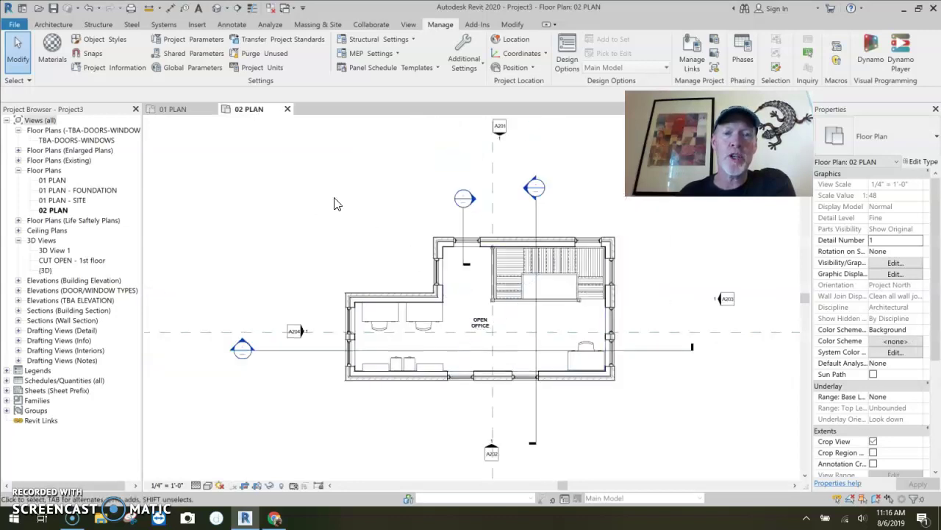
left_click(174, 110)
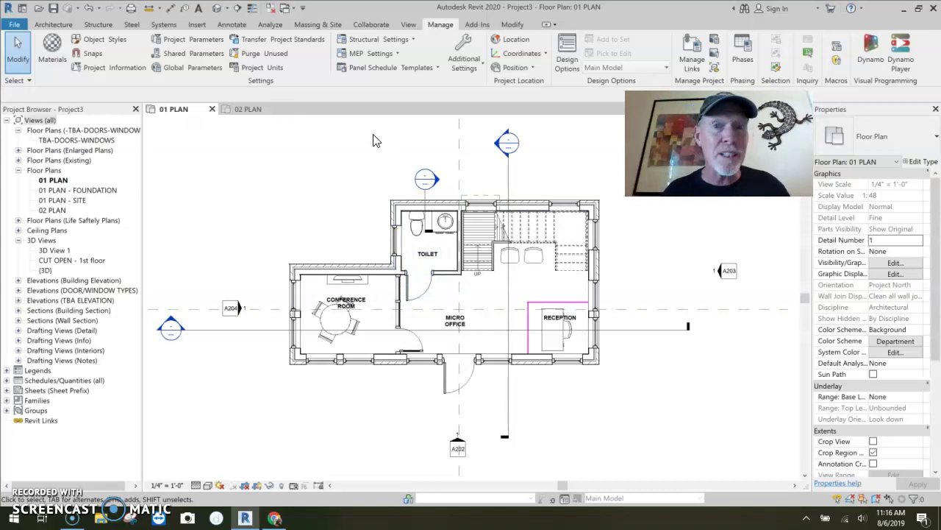
- Create a new drafting view named NOTES at a scale of 1" = 1'-0"
left_click(409, 25)
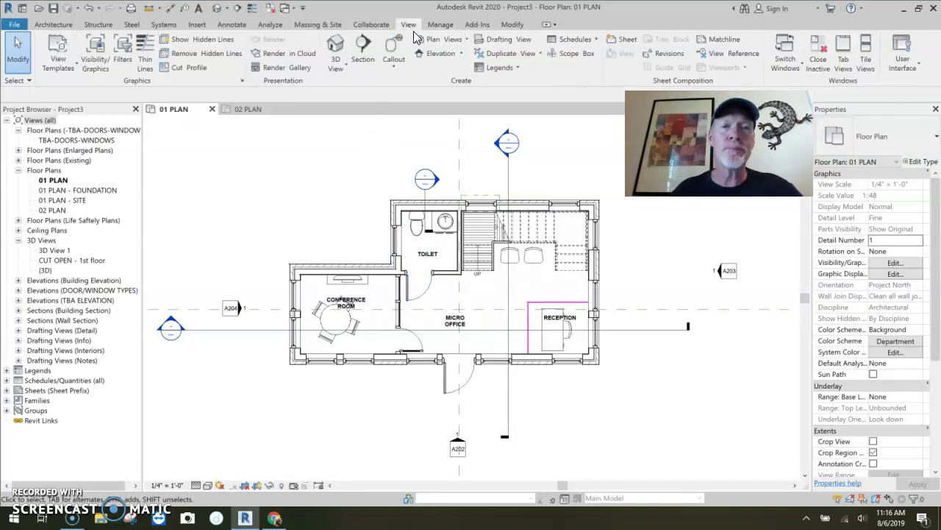
left_click(491, 41)
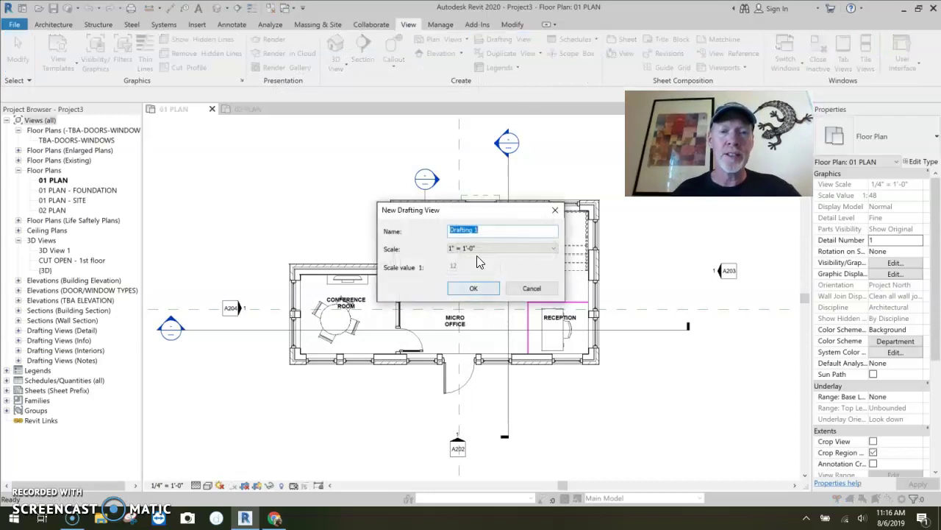
type("NOTES")
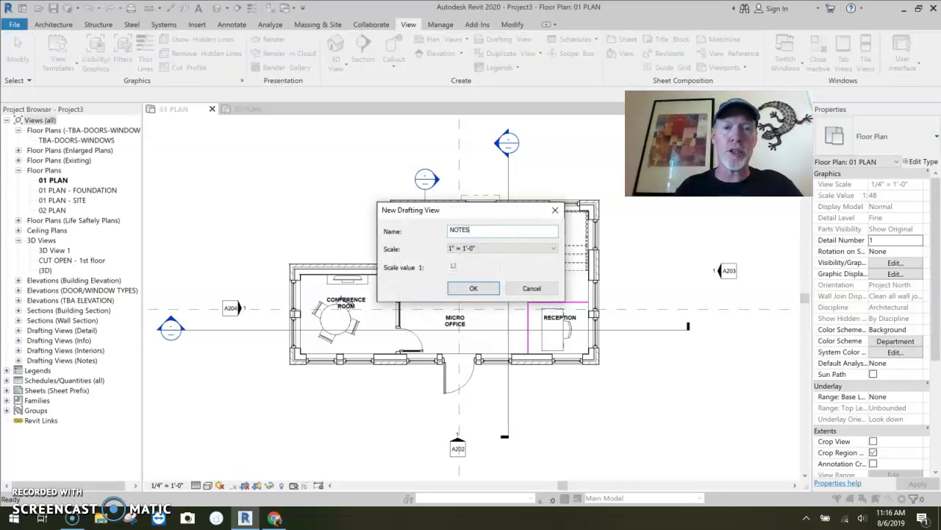
left_click(486, 287)
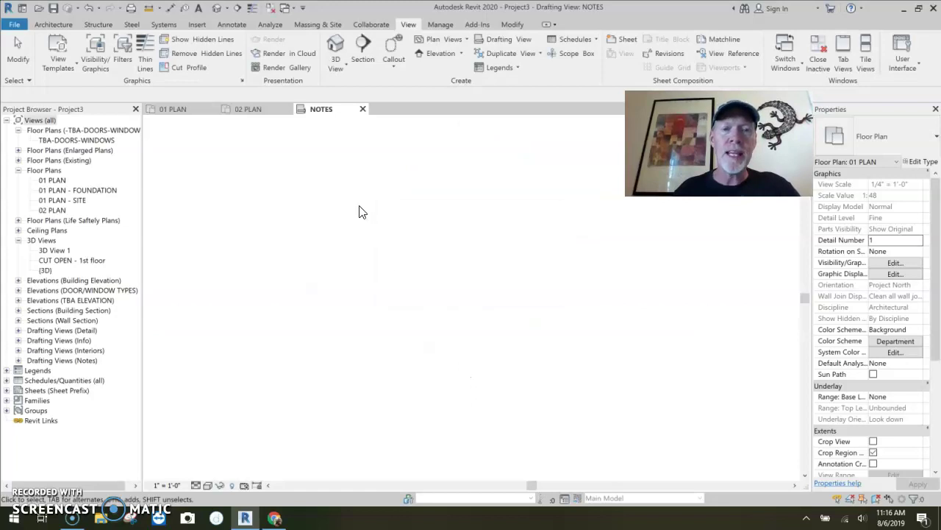
- Place a text note in the NOTES view listing the numbers 1 to 5, each on its own line
key("t")
key("x")
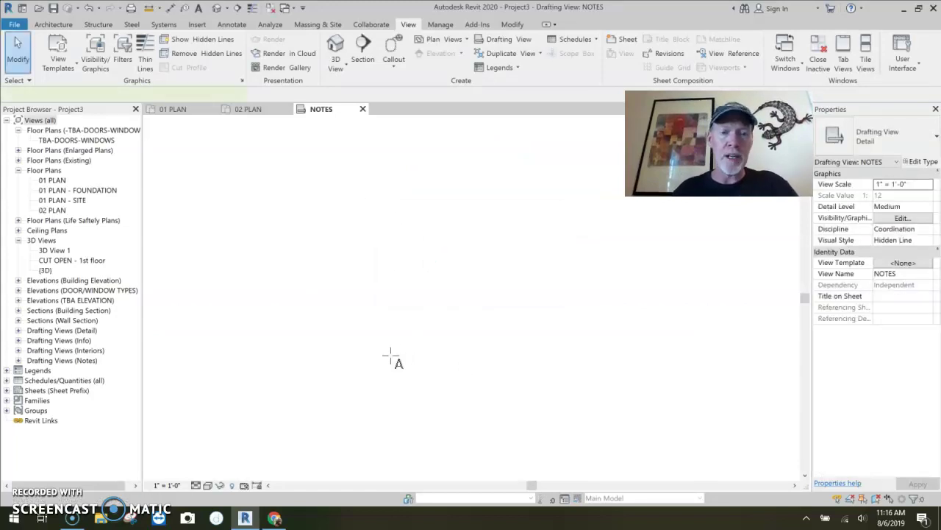
left_click(350, 218)
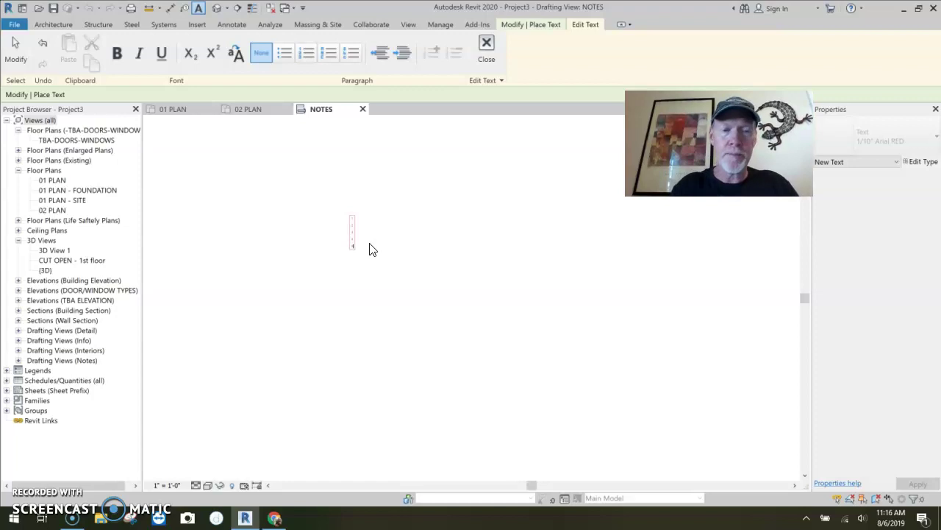
left_click(371, 250)
scroll(371, 234, "up", 5)
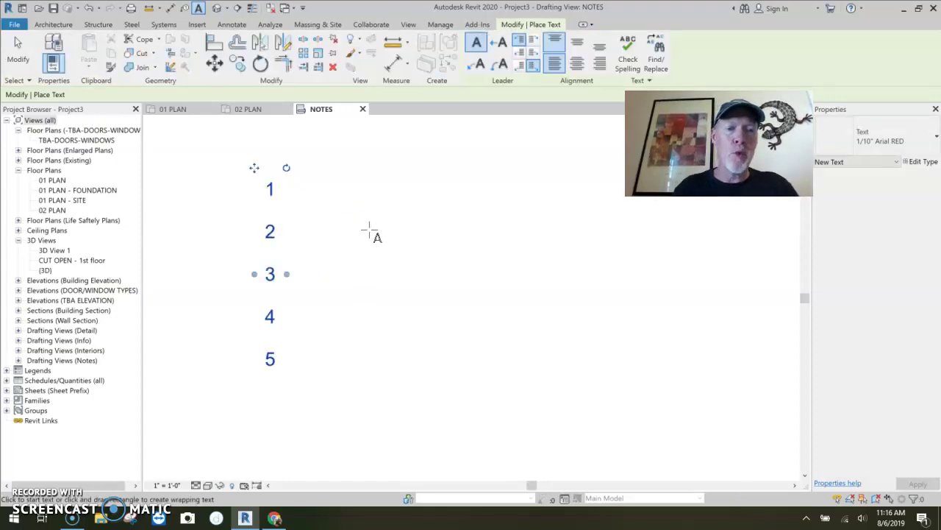
scroll(442, 269, "up", 2)
left_click(416, 249)
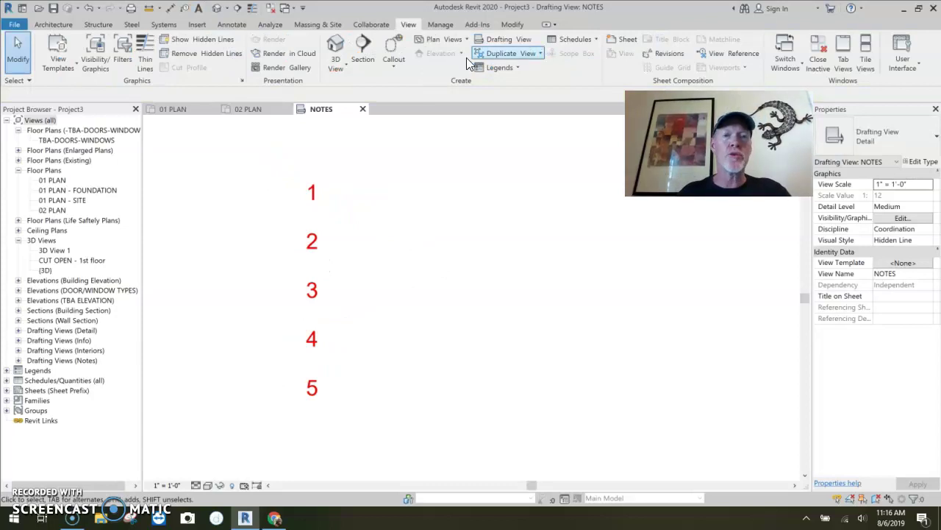
- Start a new text note beside the number 5 with the words "GLOBAL SETTINGS"
key("x")
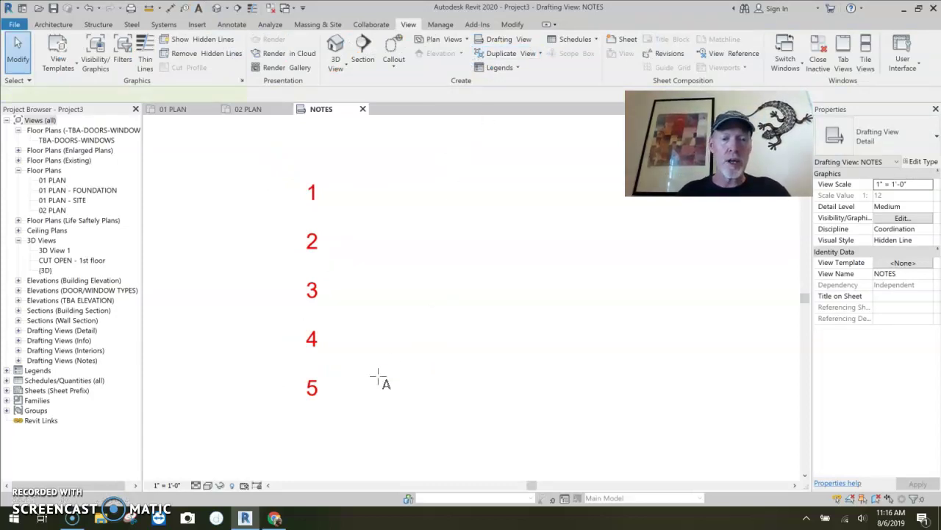
left_click(366, 392)
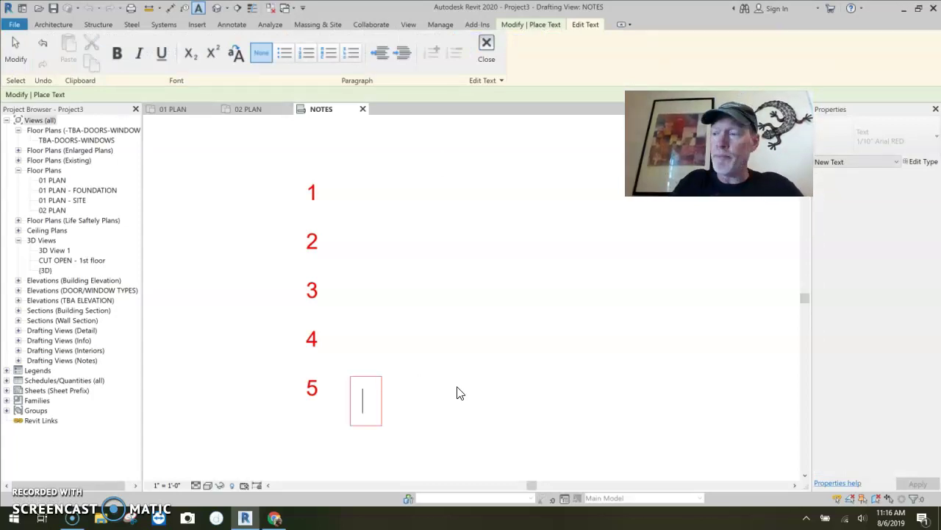
type("B")
key("BackSpace")
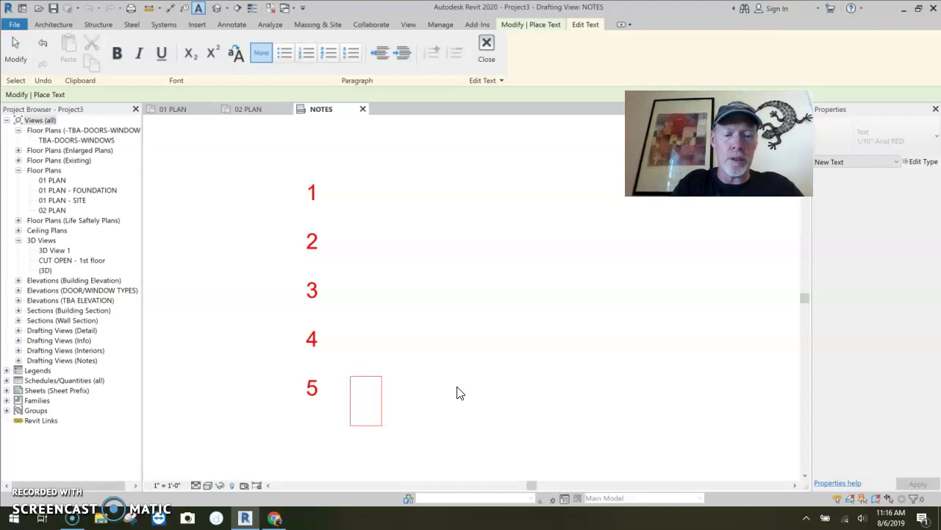
type("GLOA")
key("BackSpace")
type("BALS S")
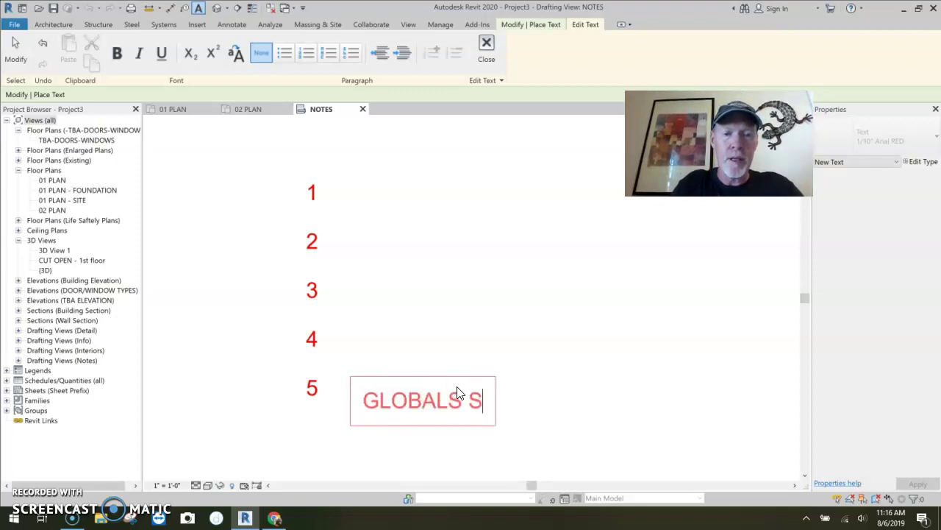
key("BackSpace")
key("BackSpace")
key("BackSpace")
type(" SETTING")
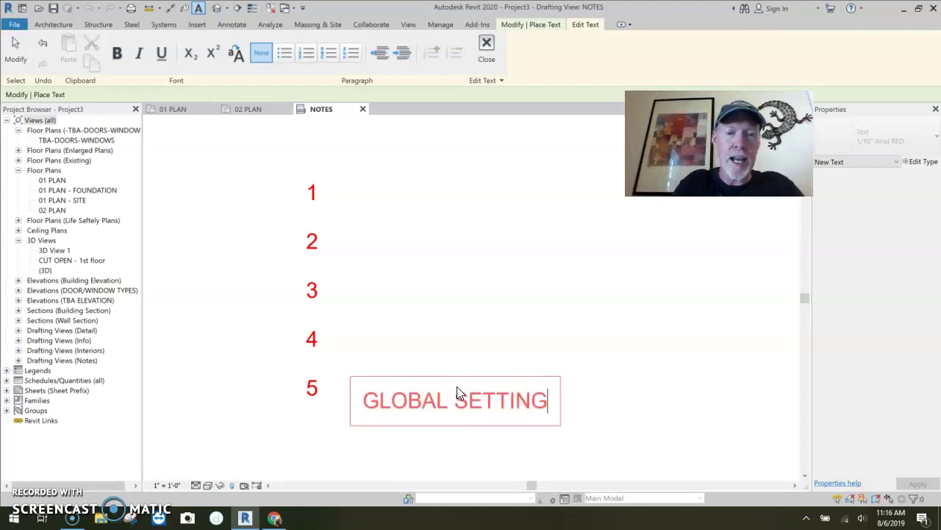
type("S 9")
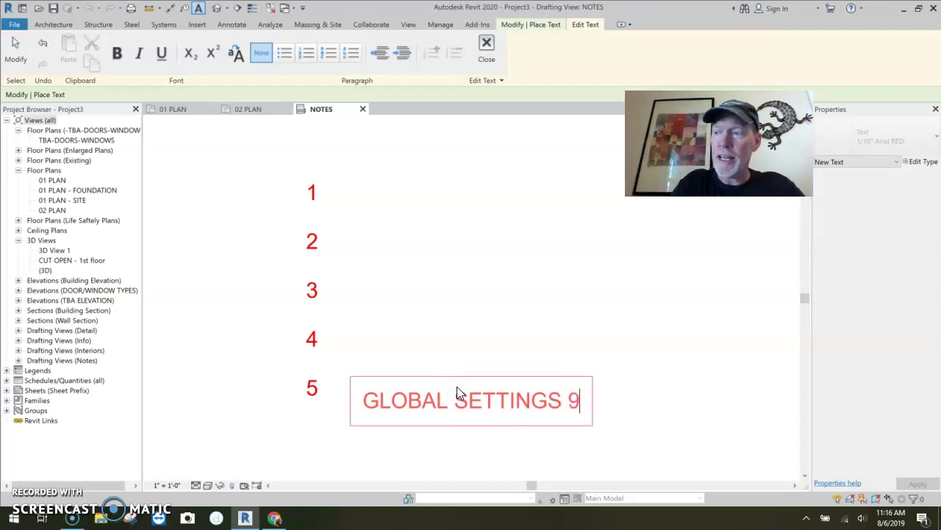
key("BackSpace")
- Complete the GLOBAL SETTINGS note with "(Object Styles) - lines only" and finish editing it
type("(")
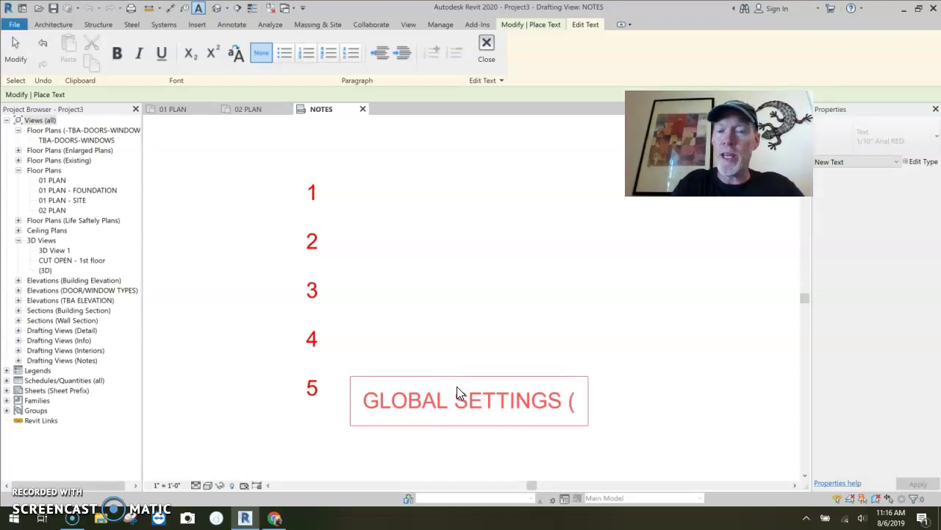
type("Obje")
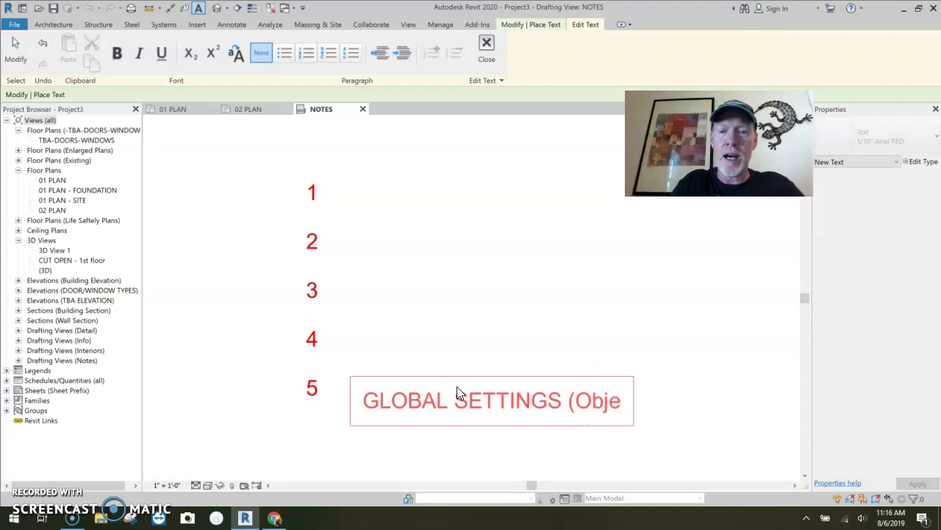
type("ct Styles")
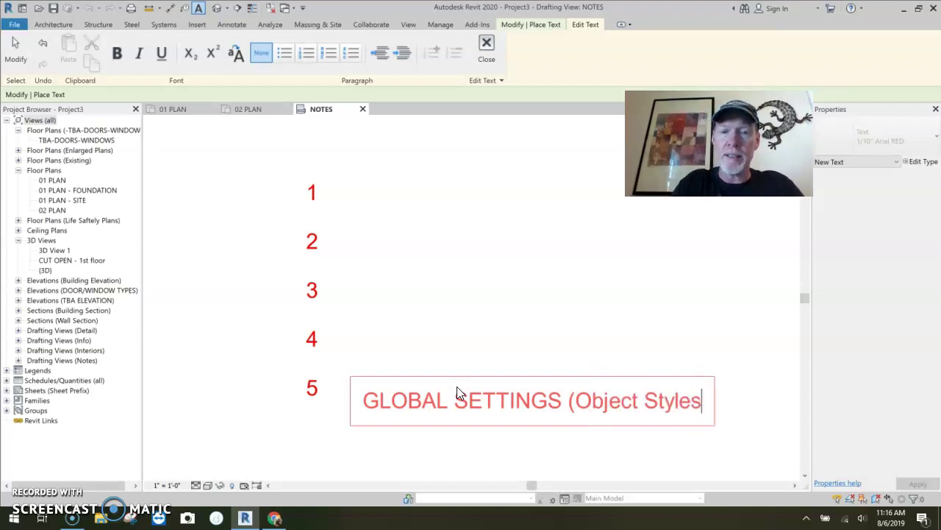
type(") - lines o")
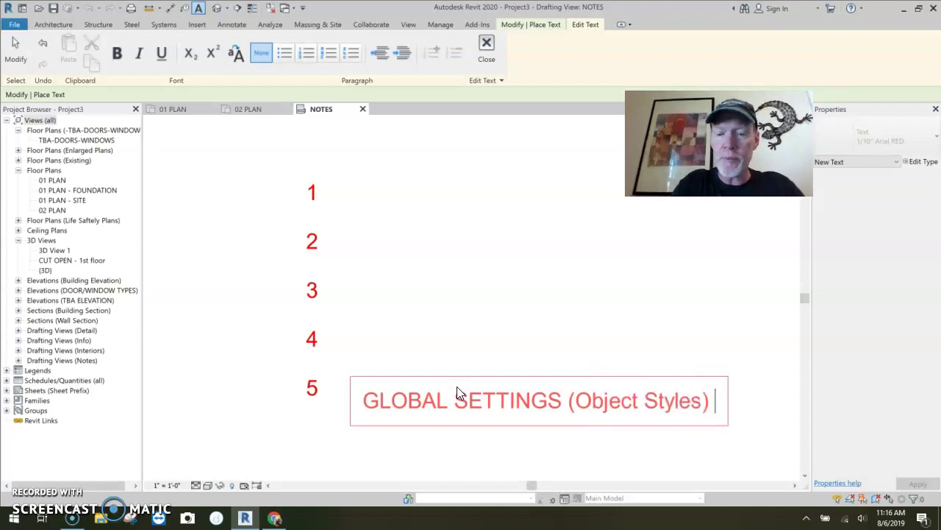
type("nley")
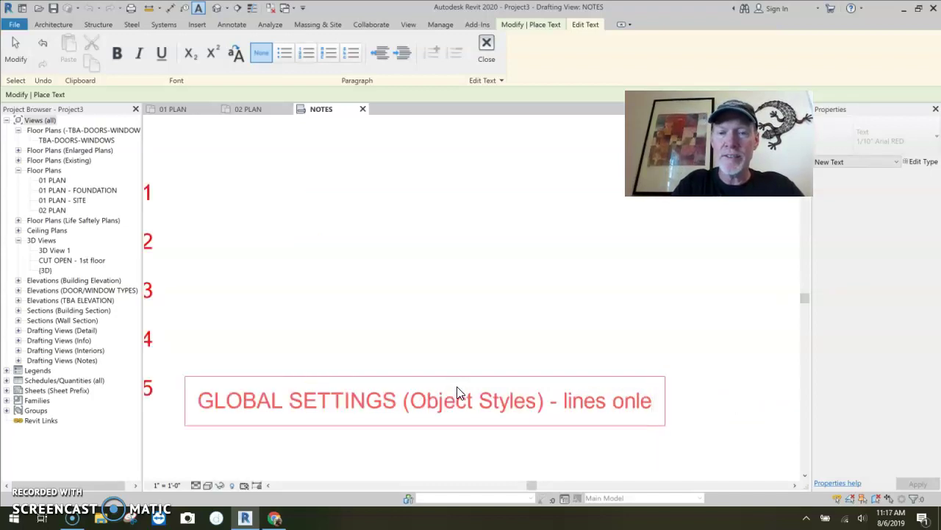
key("BackSpace")
key("BackSpace")
type("y")
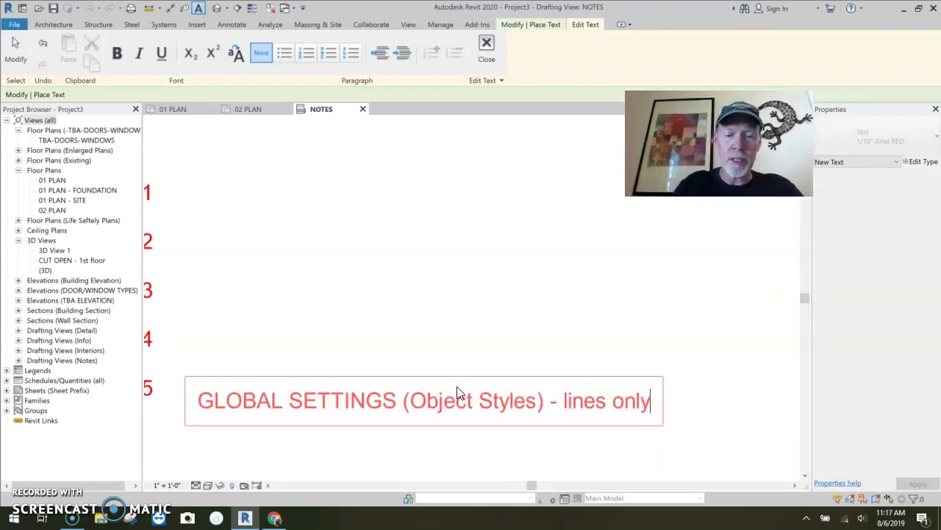
left_click(513, 361)
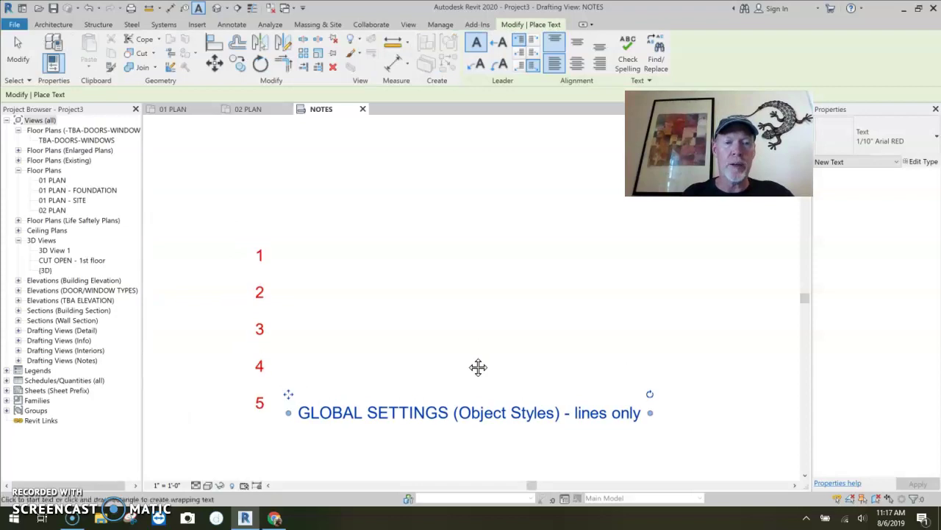
key("Escape")
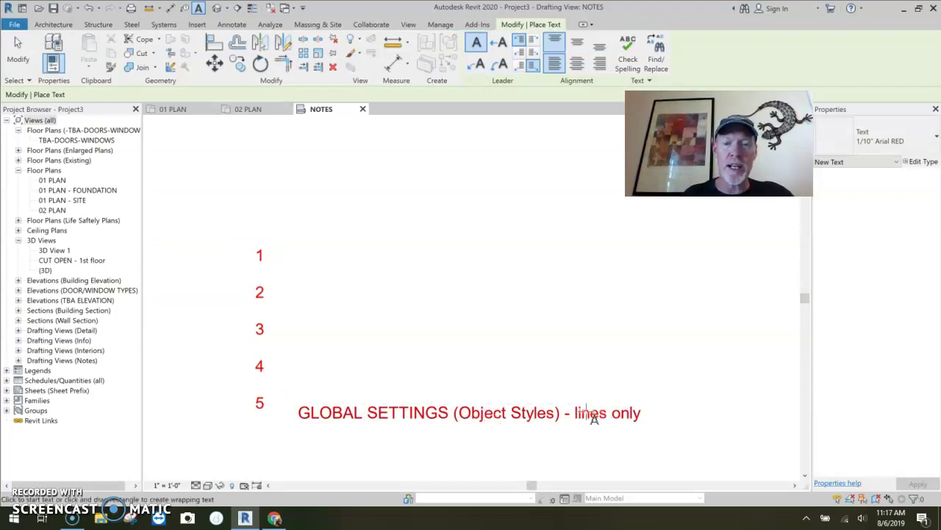
- From the 01 PLAN view, set the cut line weight of the Walls category to 8 in Object Styles
left_click(180, 110)
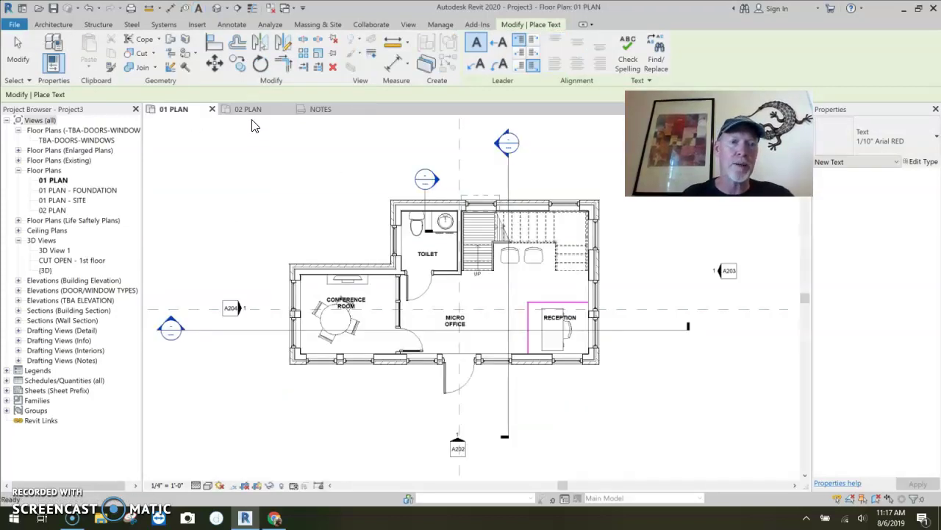
scroll(327, 244, "up", 2)
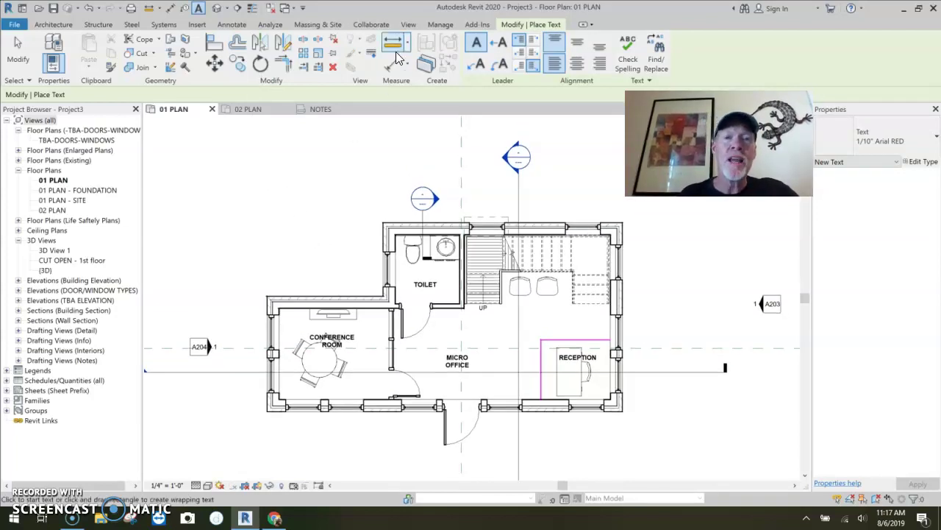
left_click(441, 25)
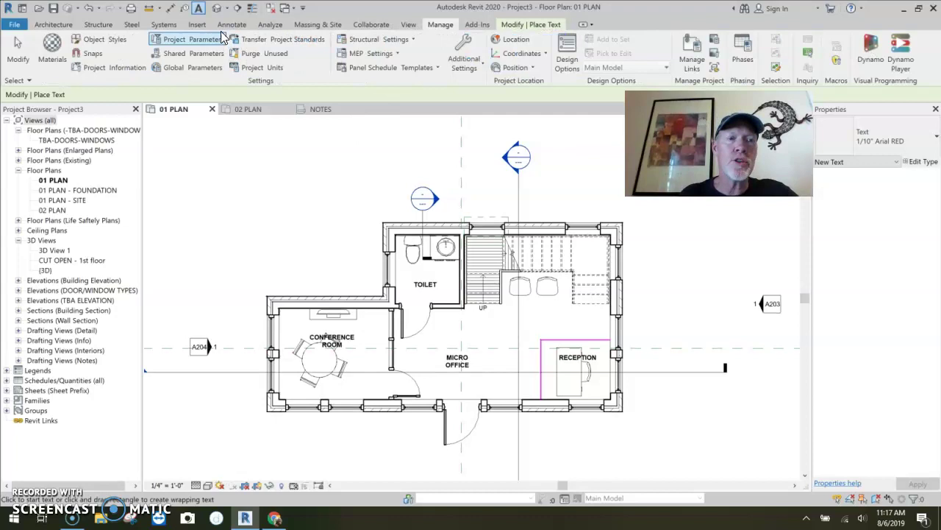
left_click(105, 42)
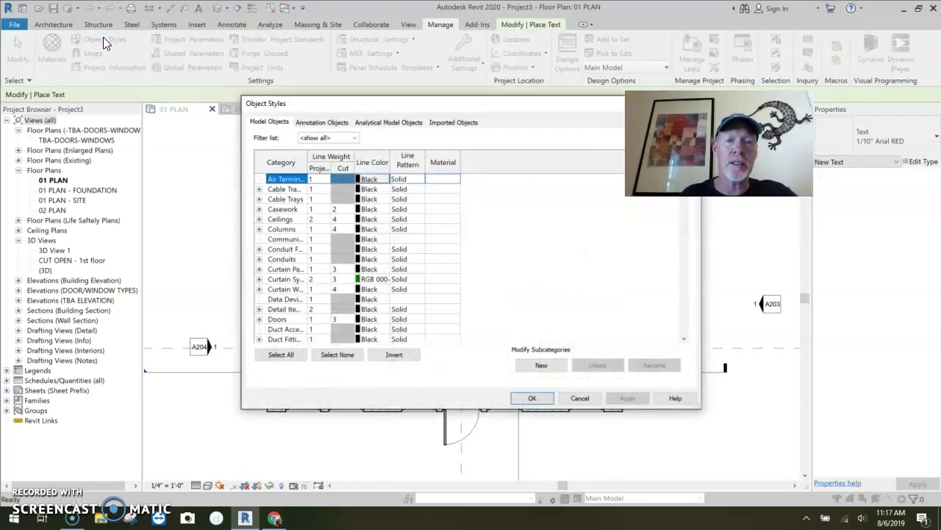
left_click_drag(307, 161, 398, 162)
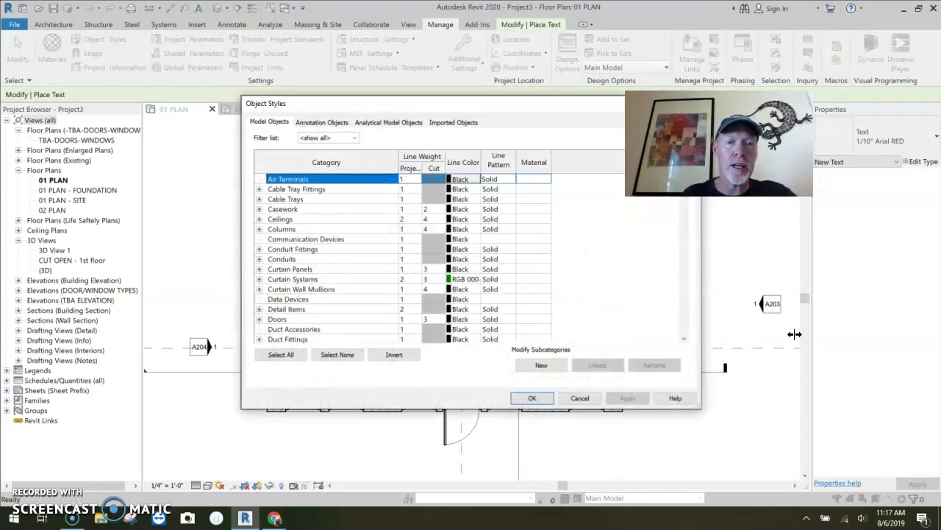
scroll(305, 279, "down", 8)
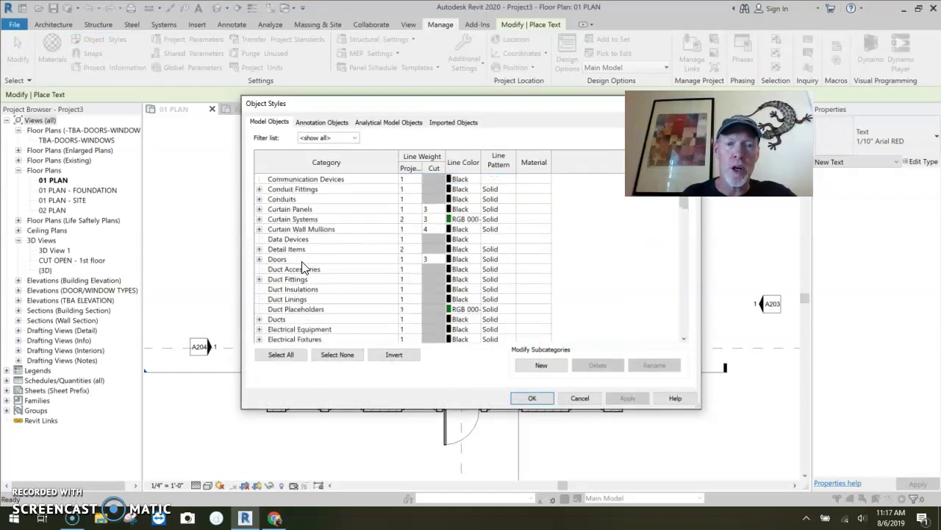
left_click_drag(690, 239, 688, 322)
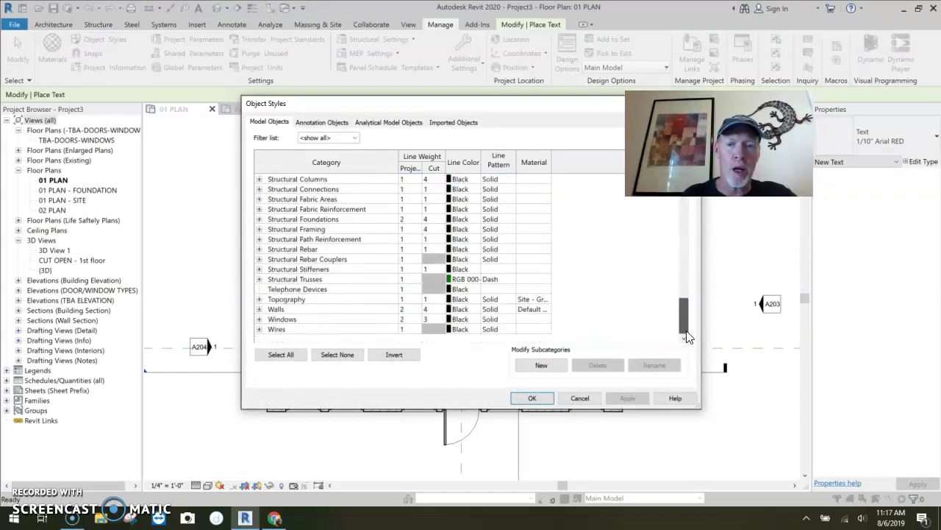
left_click(423, 310)
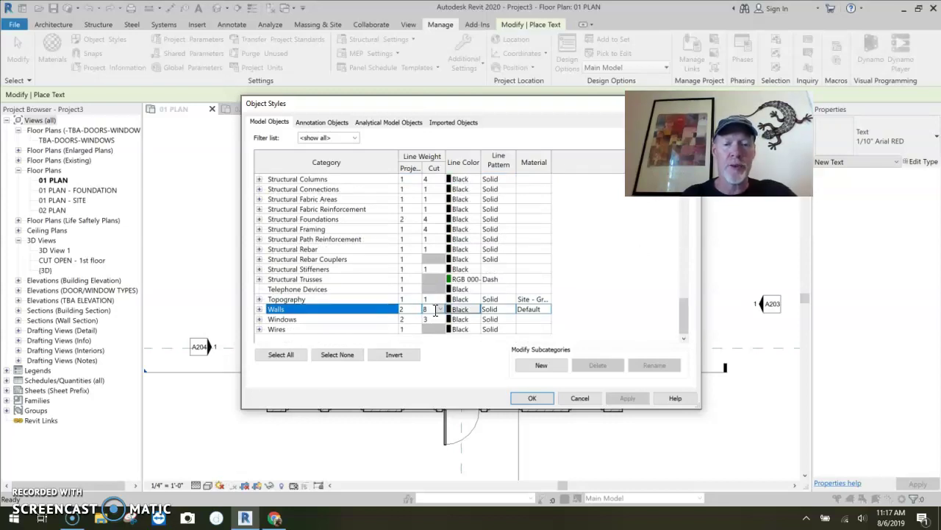
type("8")
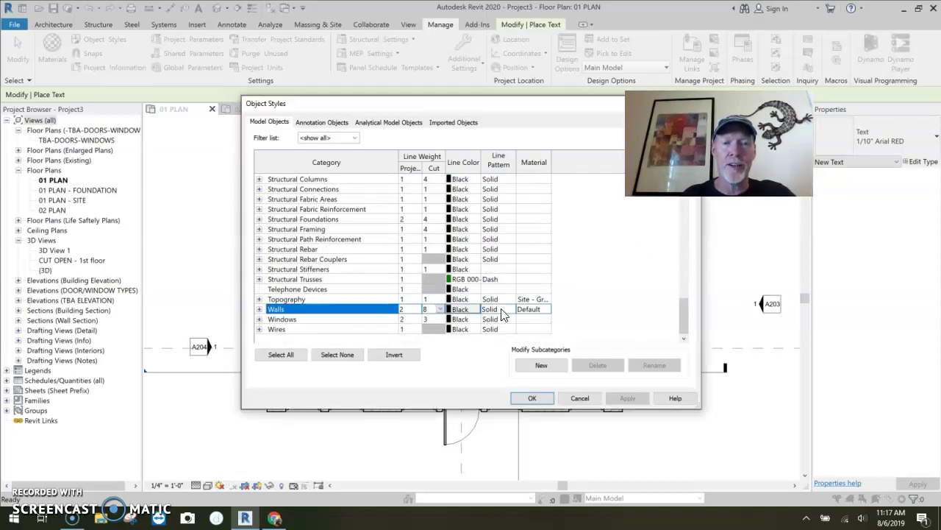
- Assign a dash line pattern to the Walls category in Object Styles and accept the settings
left_click(491, 308)
left_click(511, 309)
scroll(513, 354, "down", 3)
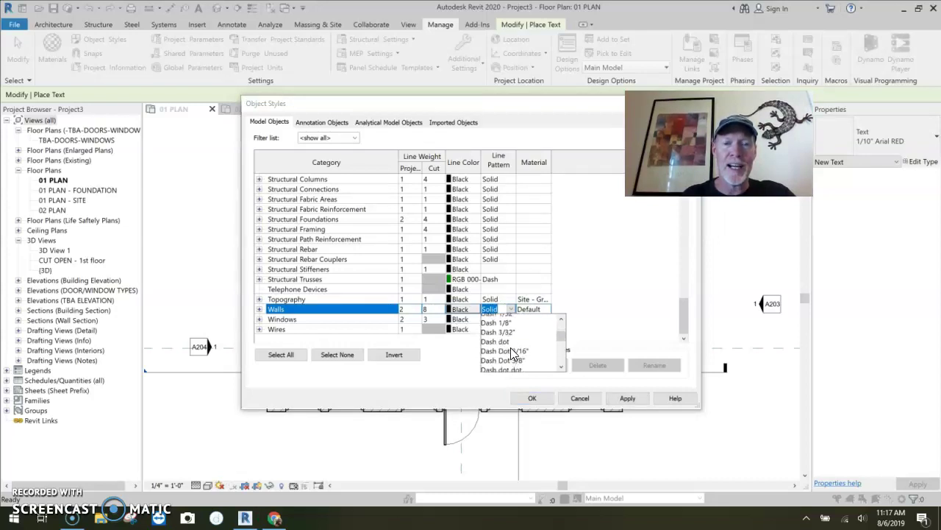
left_click(511, 369)
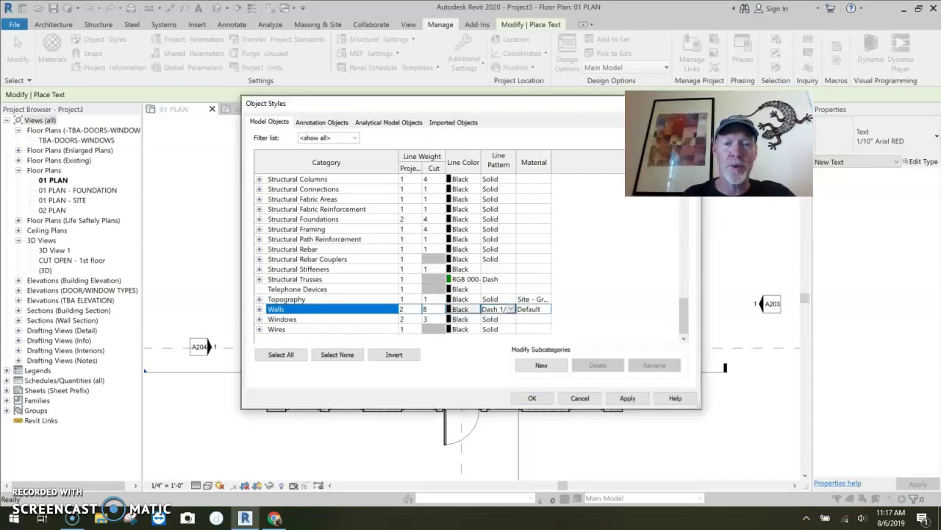
left_click(544, 398)
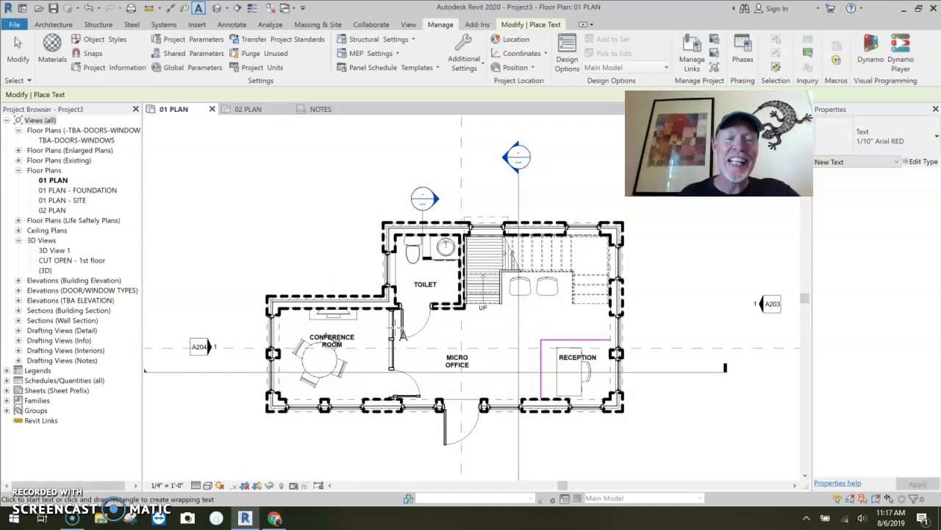
- Examine how the walls display in 01 PLAN, 02 PLAN and the vertical building section, then return to 01 PLAN
left_click(317, 108)
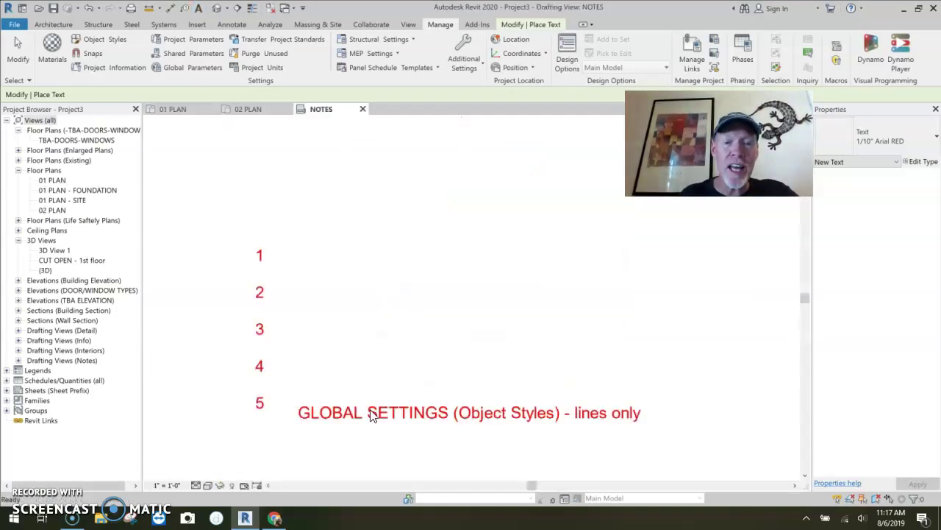
left_click(181, 110)
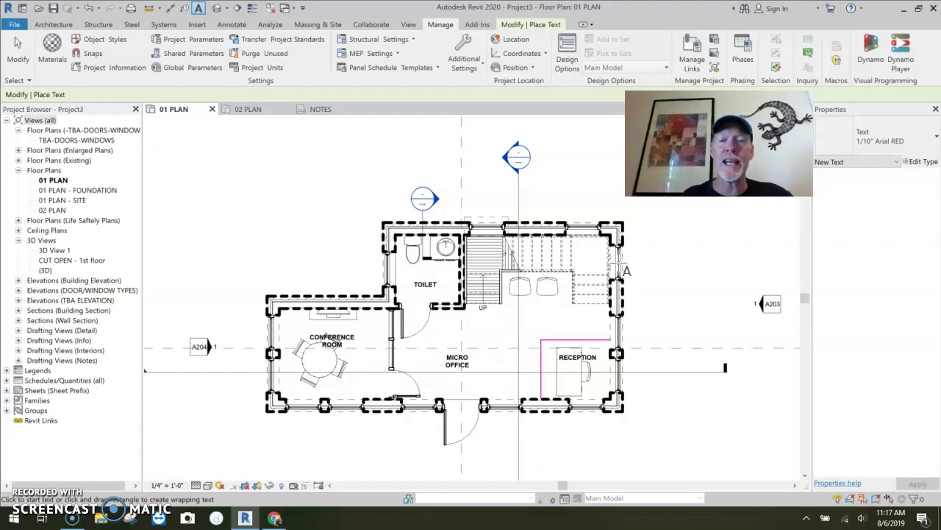
key("Escape")
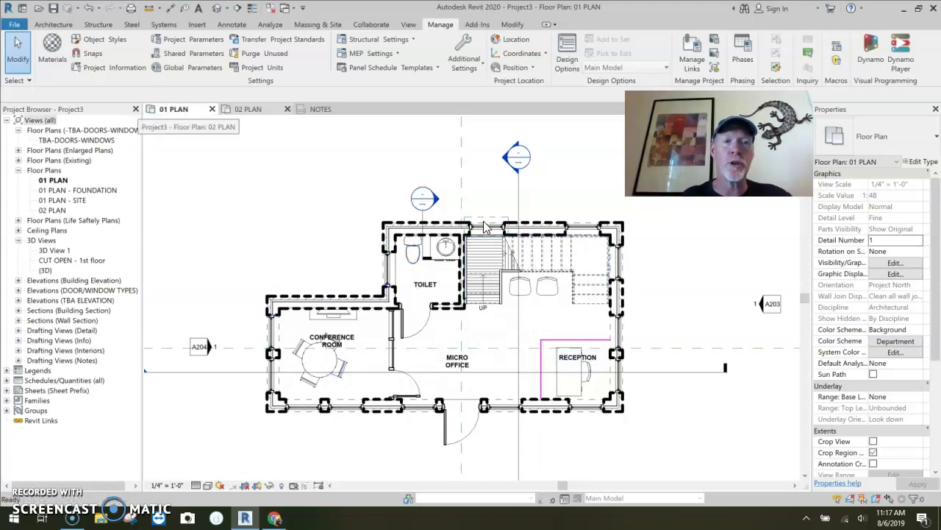
left_click(248, 109)
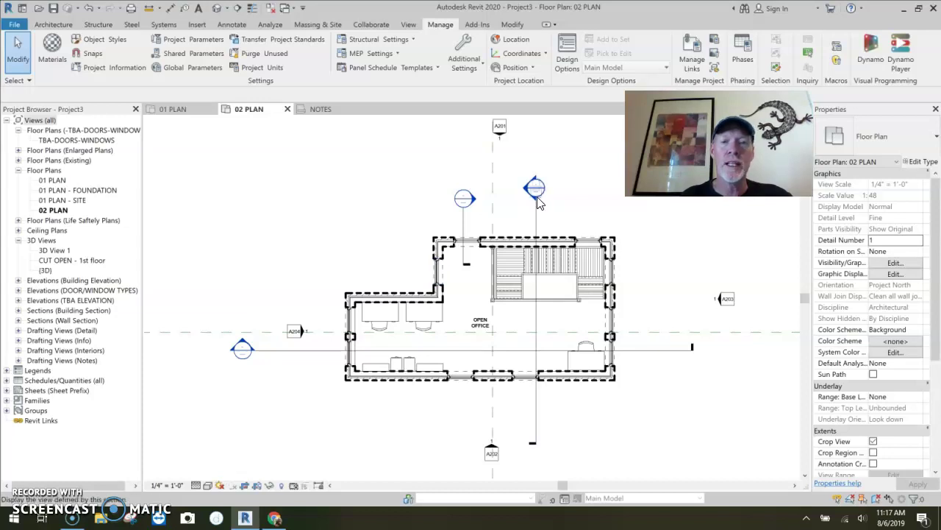
double_click(535, 188)
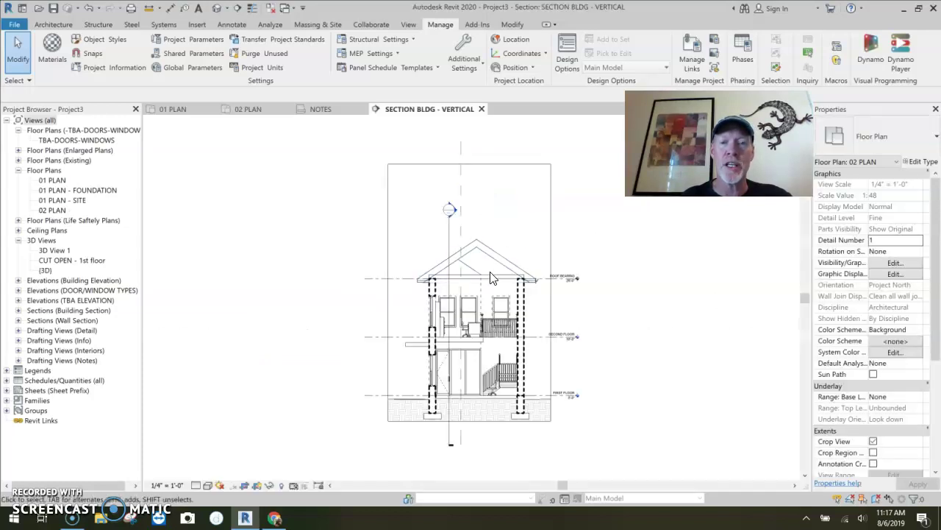
scroll(524, 342, "up", 4)
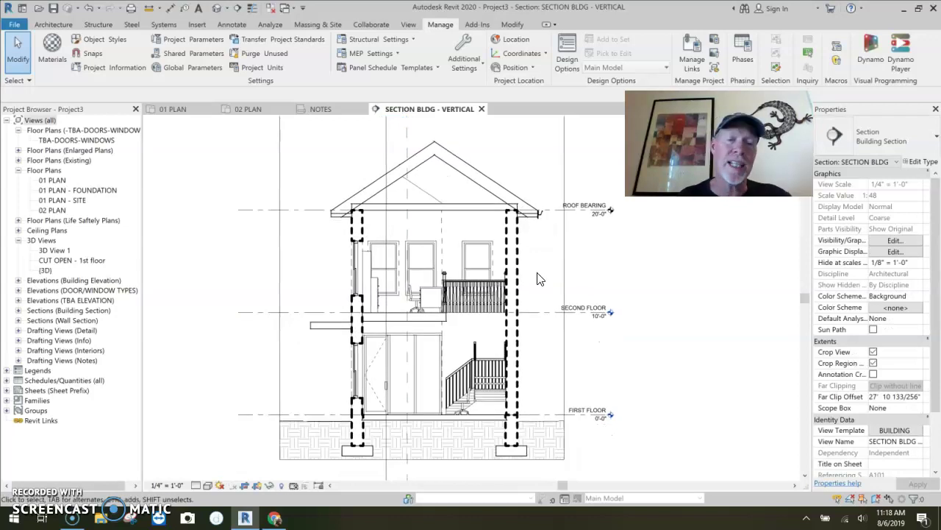
left_click(482, 108)
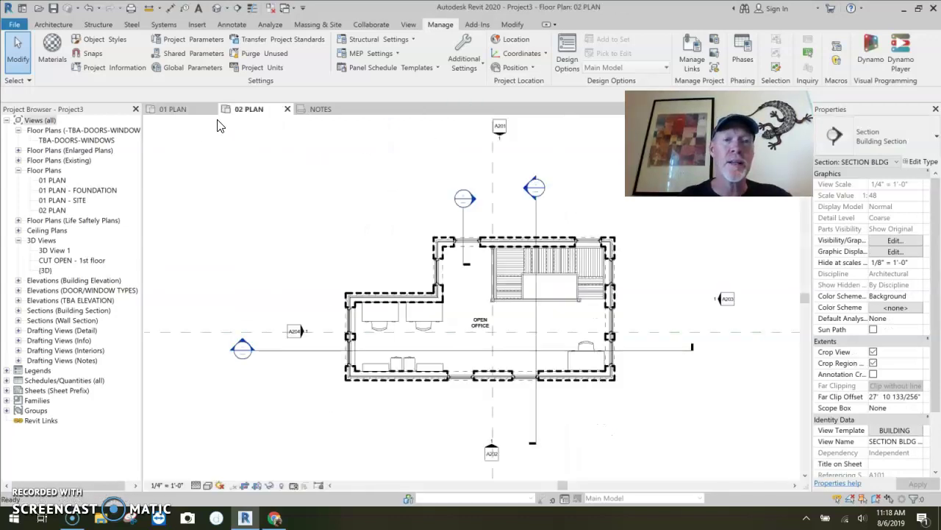
left_click(174, 108)
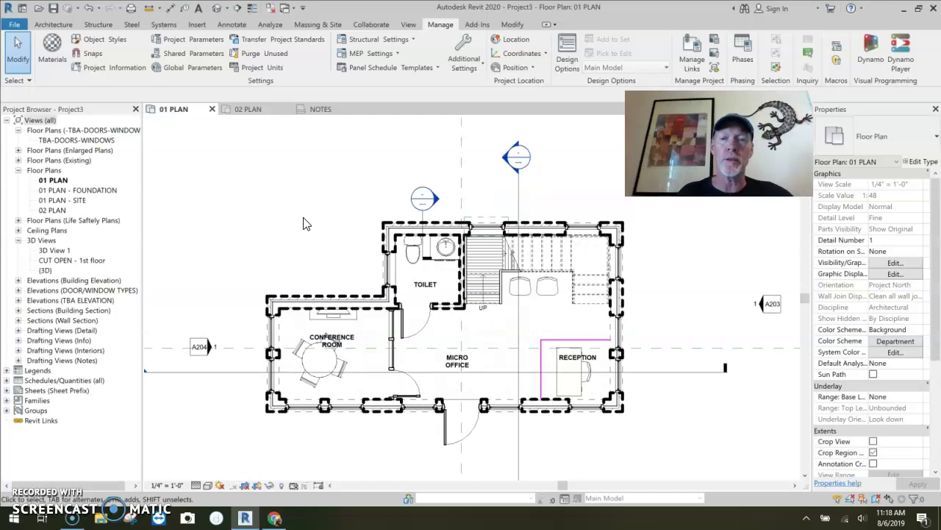
- In the NOTES view, draw a horizontal detail line in the 2 - Dash style between the numbers 4 and 5, spanning the GLOBAL SETTINGS note
left_click(320, 109)
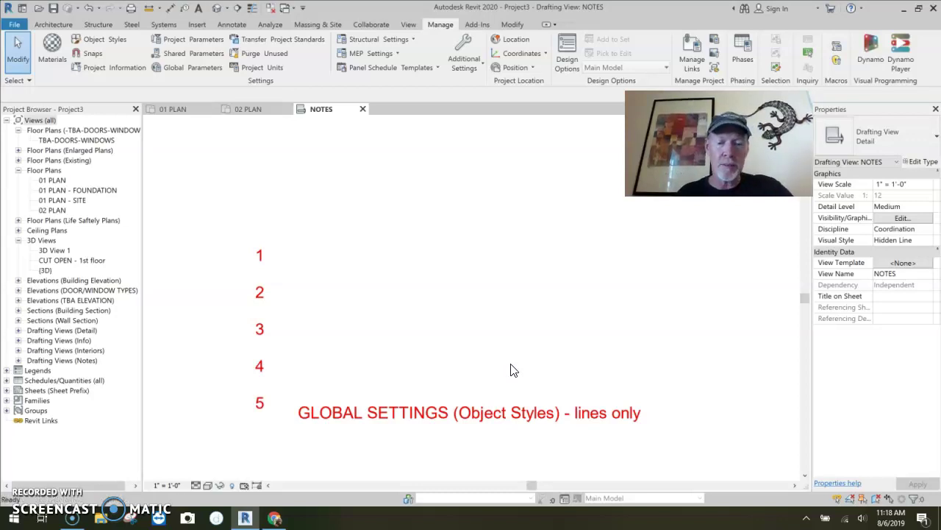
key("d")
key("l")
left_click(237, 348)
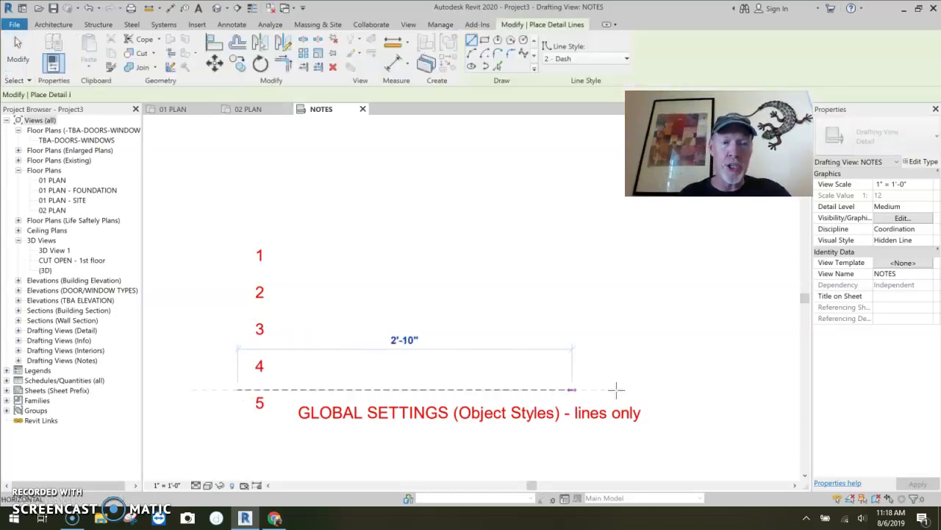
left_click(679, 389)
key("Escape")
key("Escape")
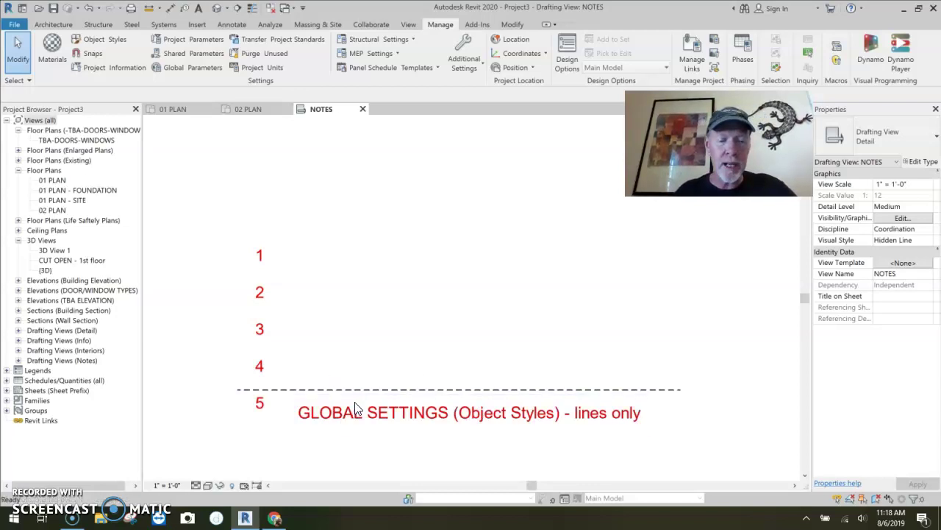
- Place a text note reading "type VG" beside the number 4 and shift it up into line with the number
key("t")
key("x")
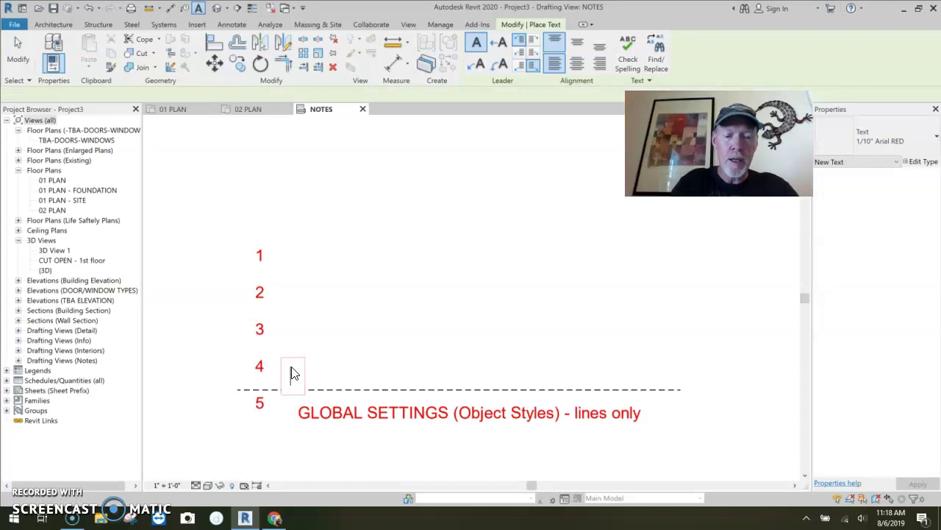
type("type VG")
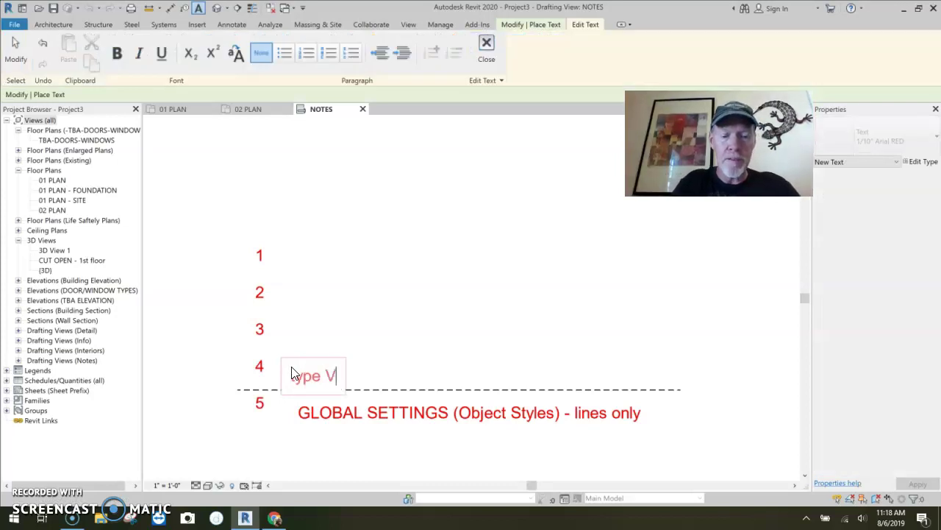
left_click(419, 360)
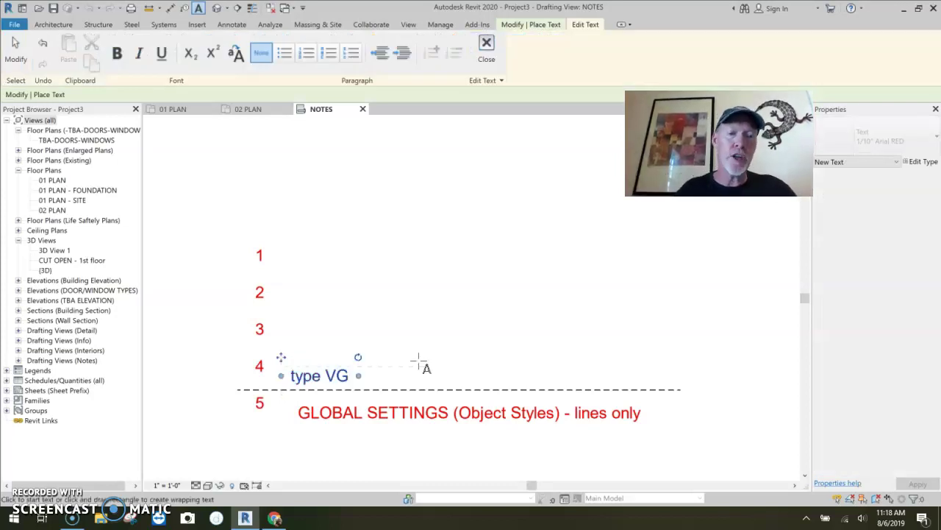
key("Escape")
left_click(340, 379)
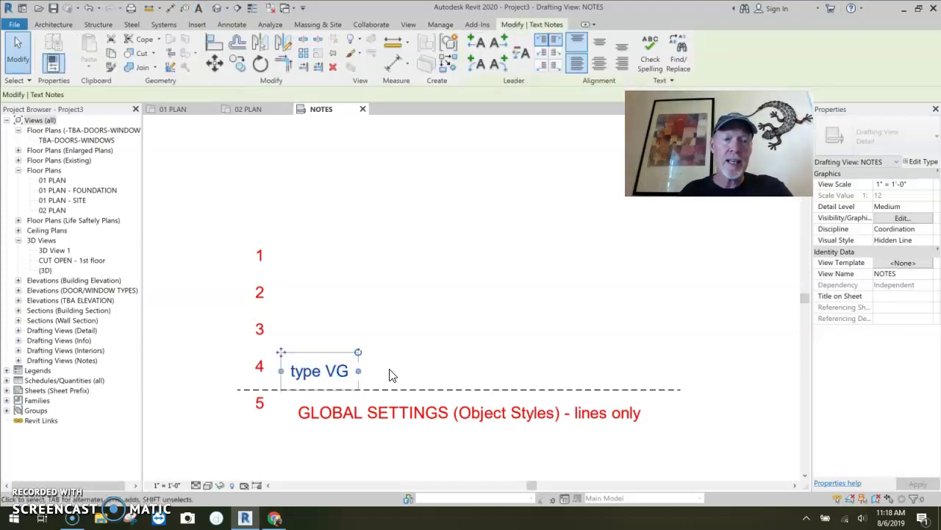
left_click(414, 367)
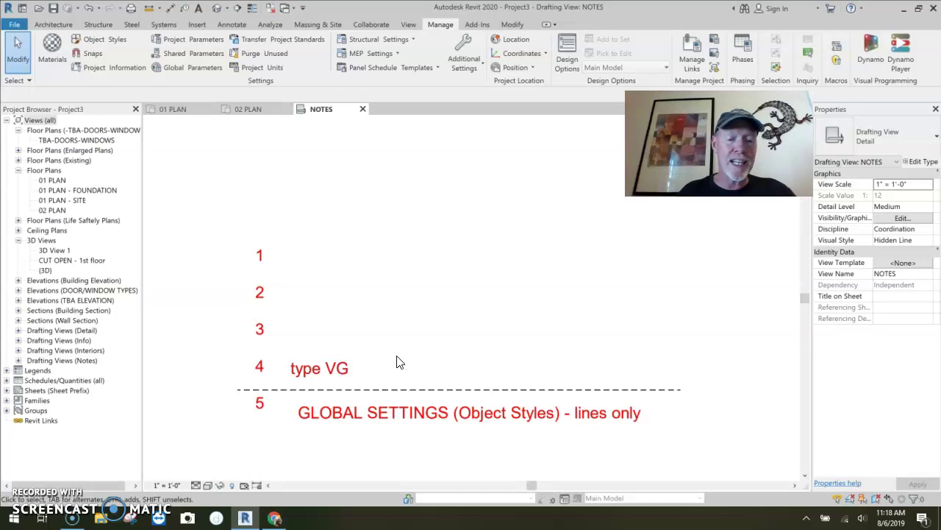
- Add a two-line text note reading "one view" and "multiple views" beside the "type VG" note
key("t")
key("x")
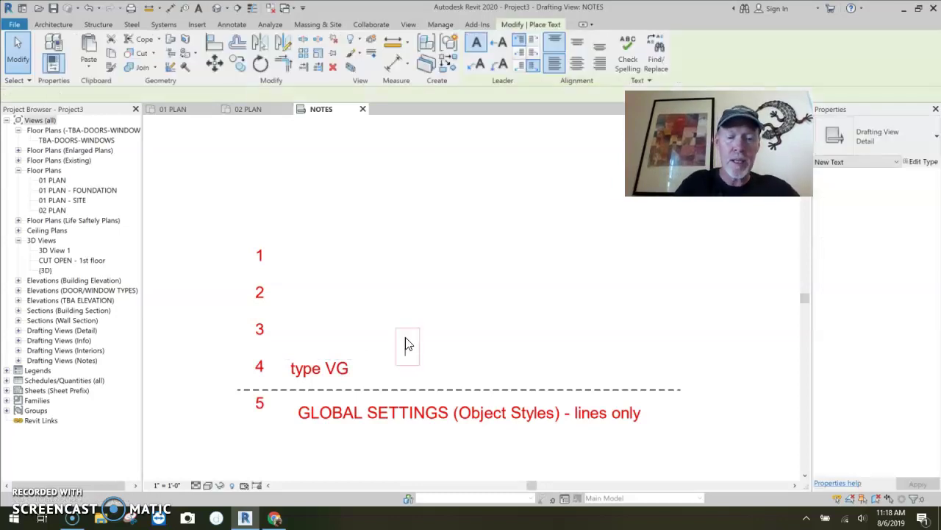
left_click(408, 344)
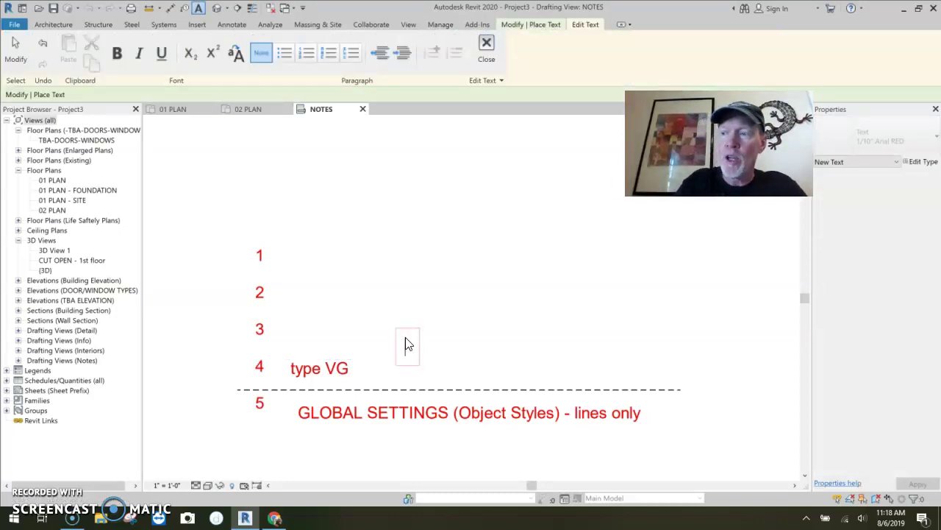
type("line view")
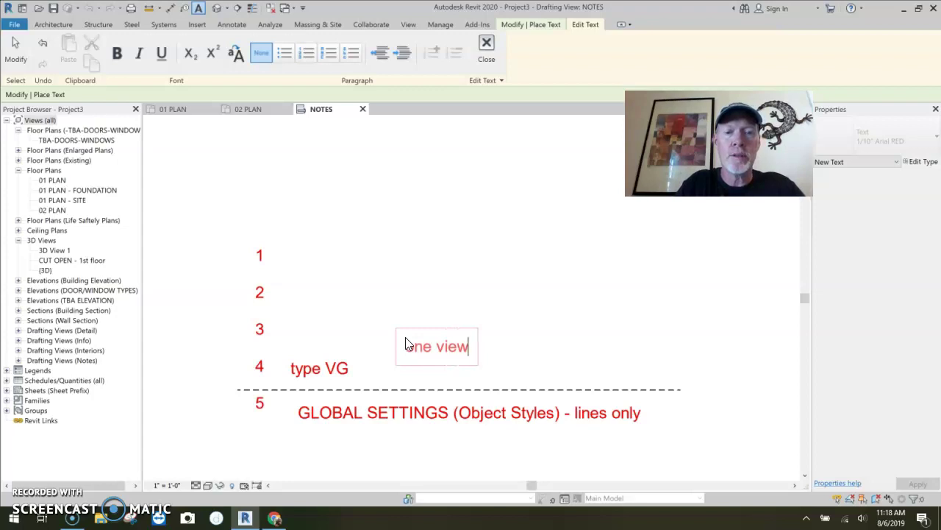
key("Return")
type("mul")
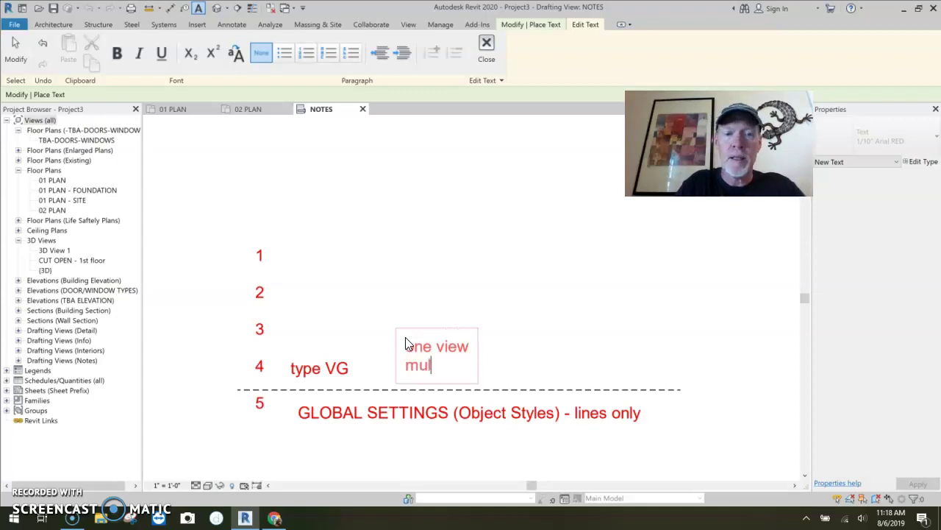
type("tiple views")
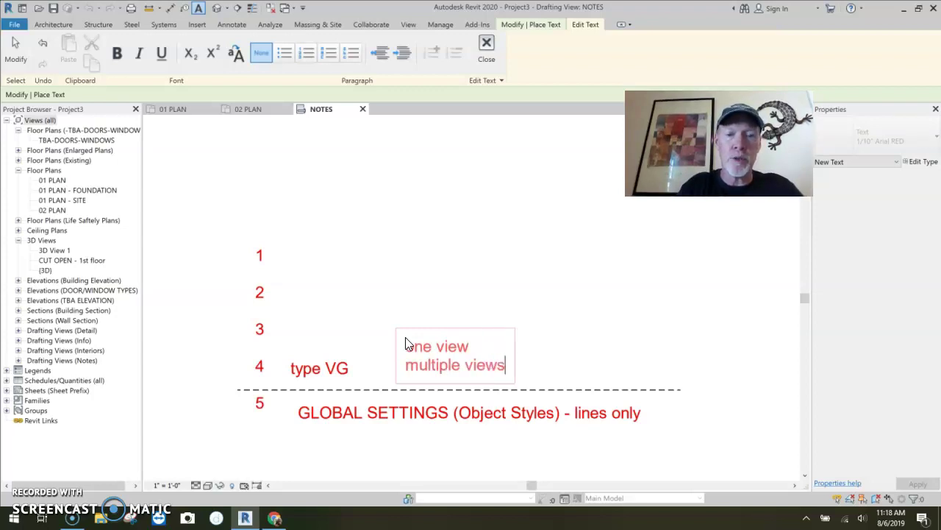
left_click(556, 352)
key("Escape")
key("Escape")
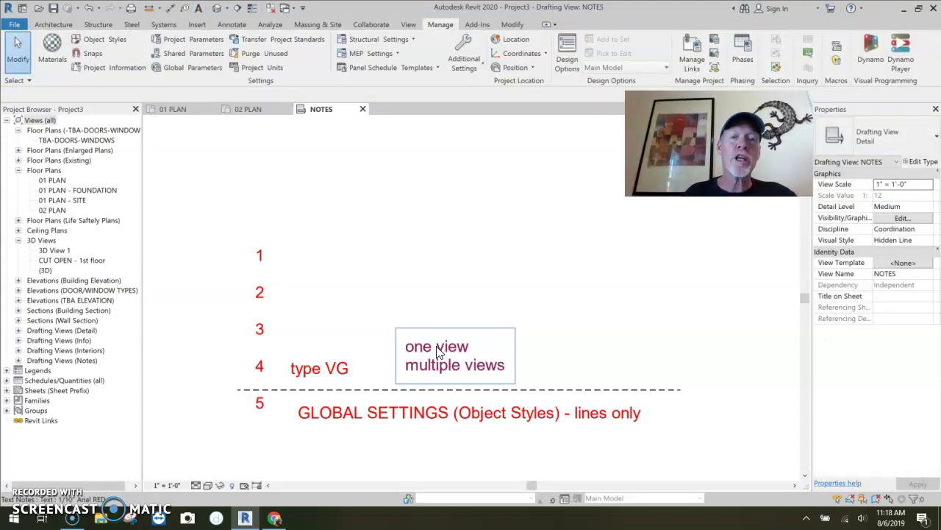
- Remove the view template from the 01 PLAN view by assigning <None>
left_click(193, 110)
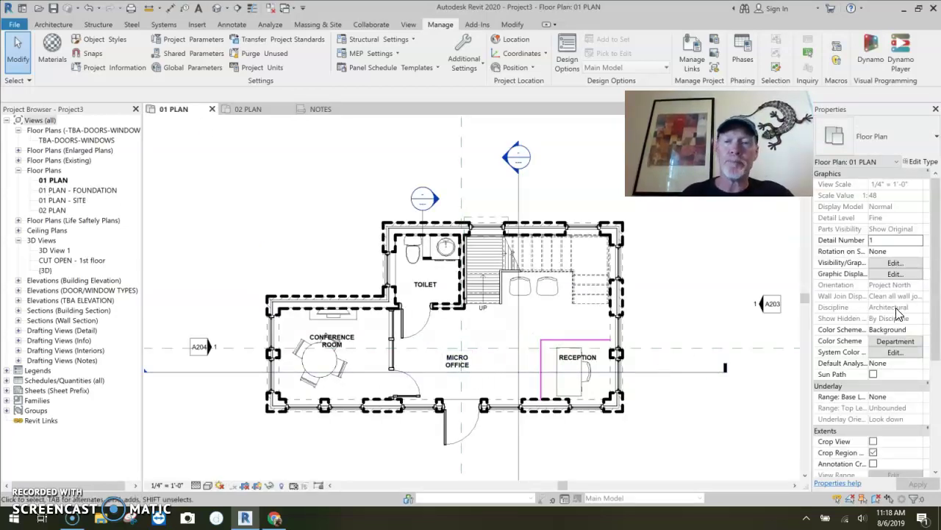
left_click_drag(938, 305, 938, 374)
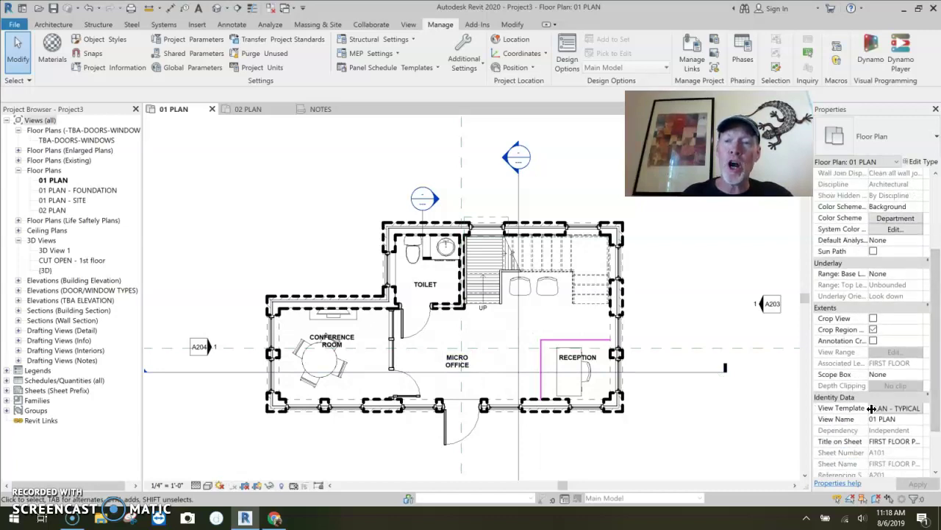
left_click(895, 408)
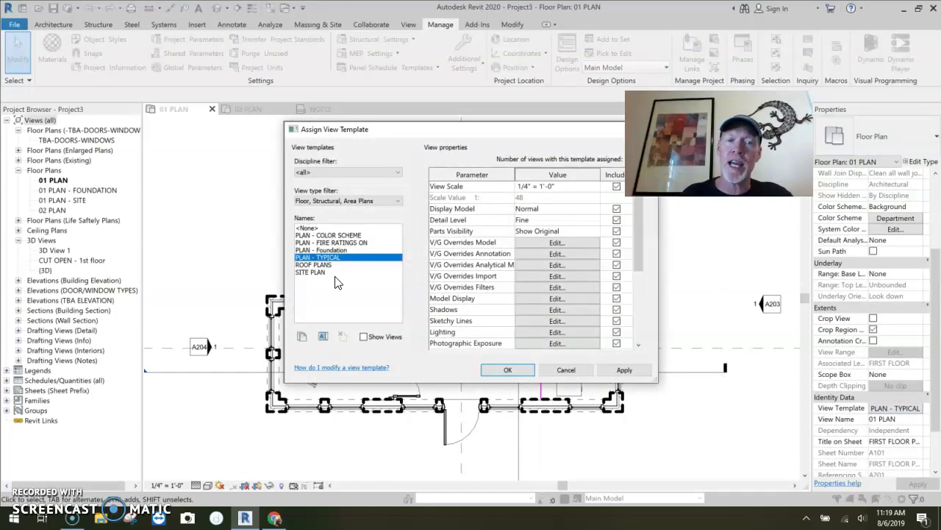
left_click(309, 228)
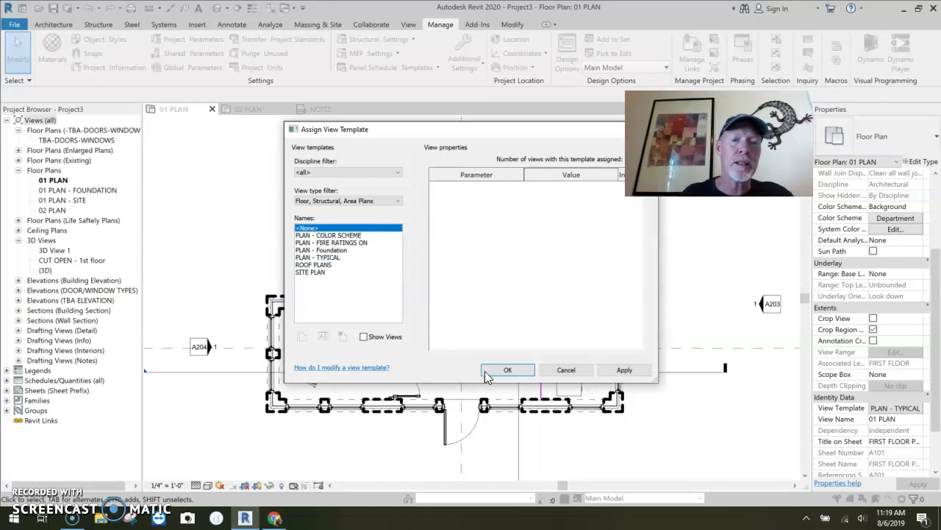
left_click(489, 370)
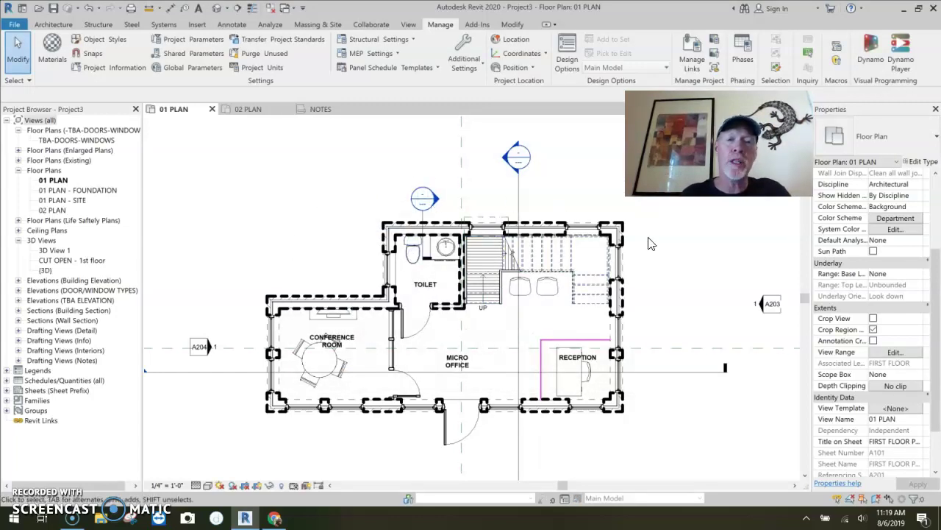
- In the 01 PLAN view's Visibility/Graphic Overrides, set the Furniture category's projection/surface foreground pattern to Solid fill
scroll(472, 327, "up", 2)
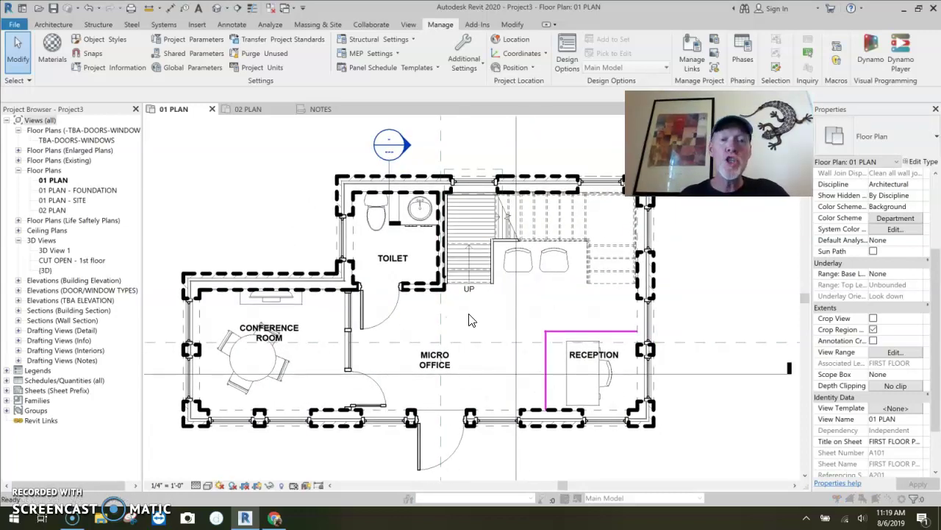
key("v")
key("v")
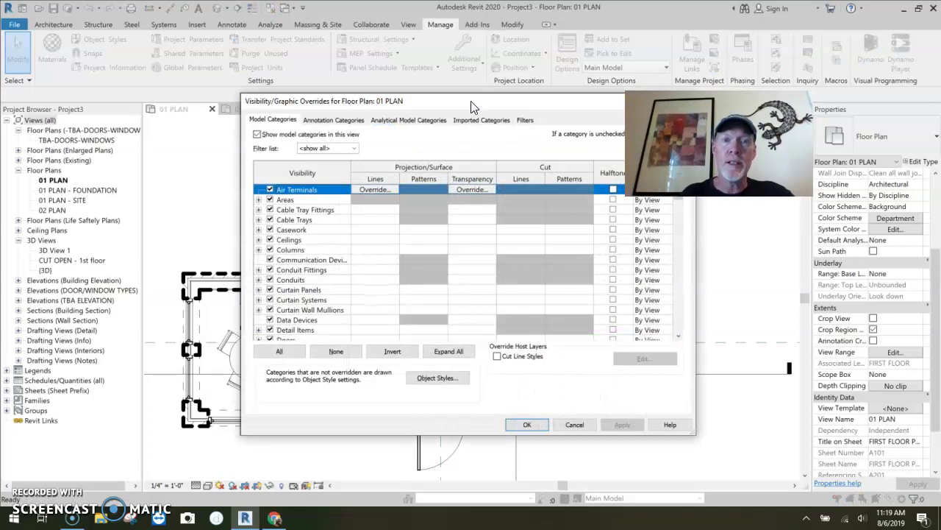
left_click_drag(471, 106, 414, 110)
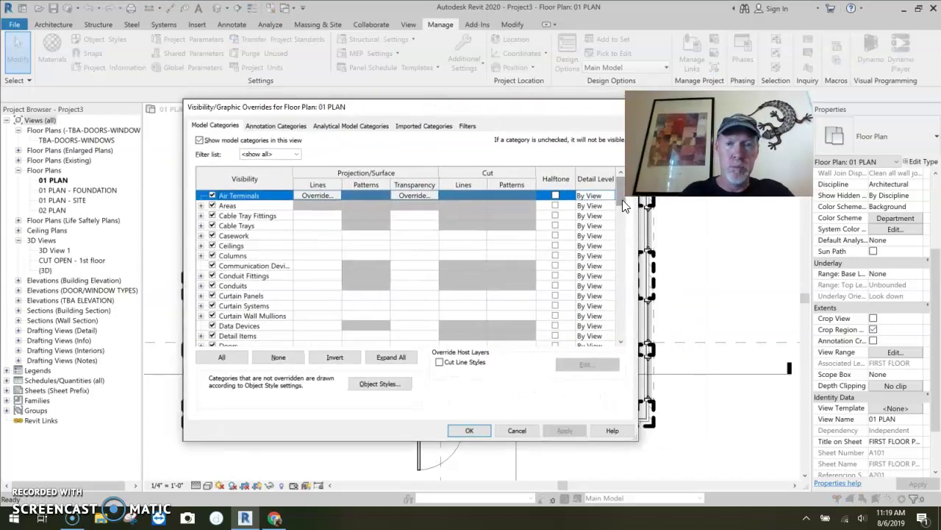
scroll(624, 209, "down", 6)
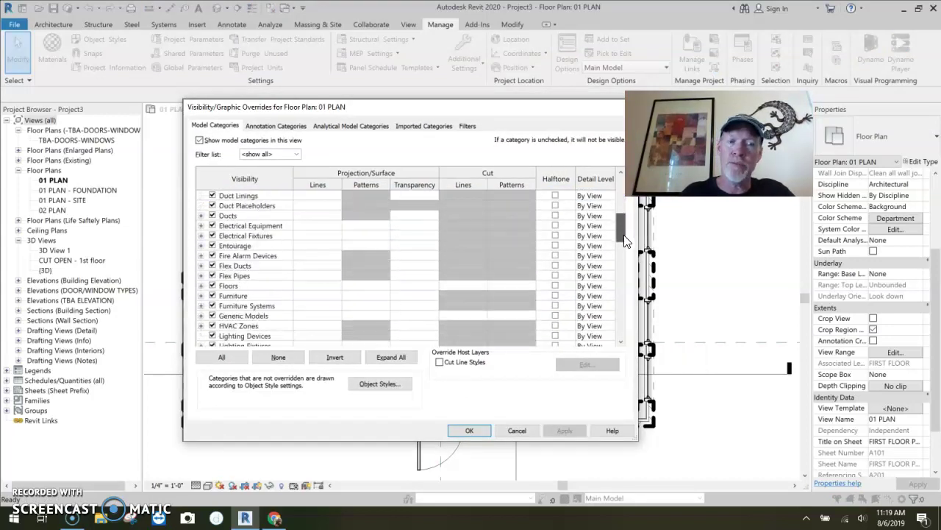
left_click(366, 296)
left_click(367, 296)
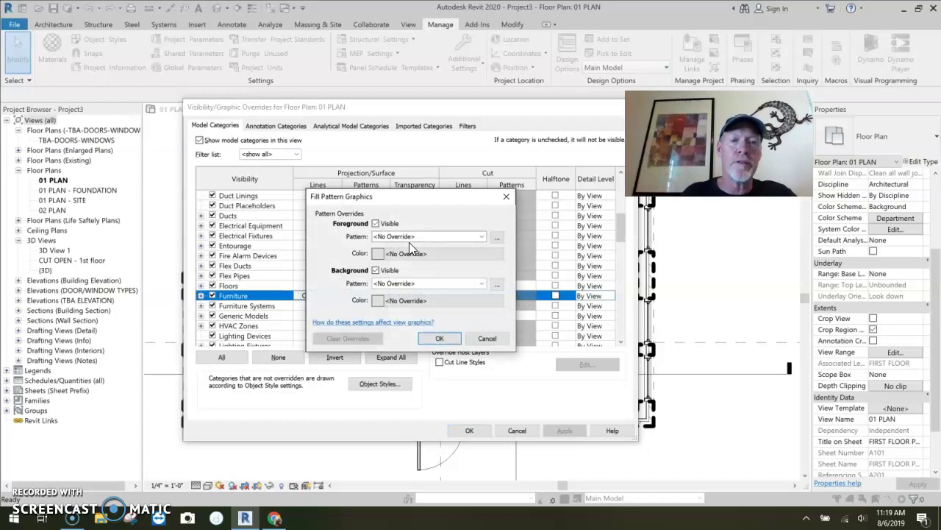
left_click(427, 237)
left_click(411, 264)
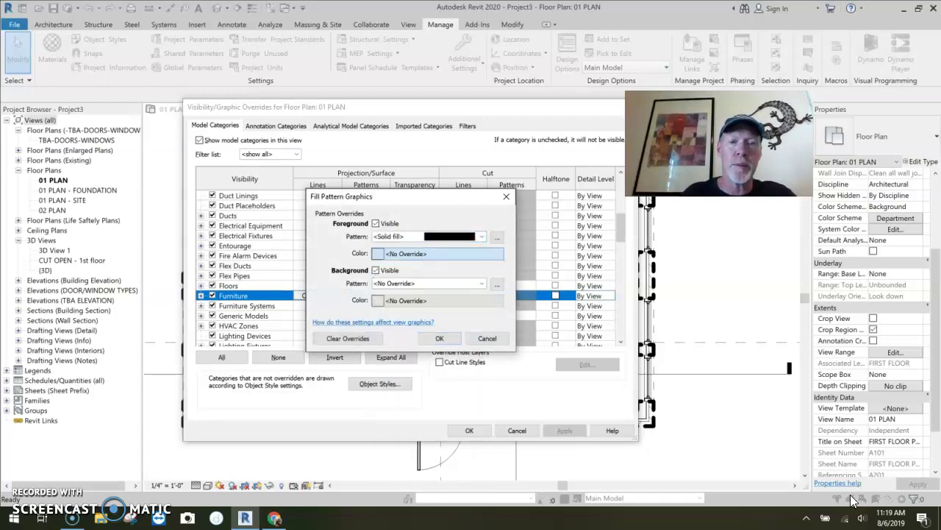
- Colour the furniture's solid foreground pattern purple, RGB 181-106-255, and apply the override to the 01 PLAN view
left_click(424, 254)
left_click(395, 230)
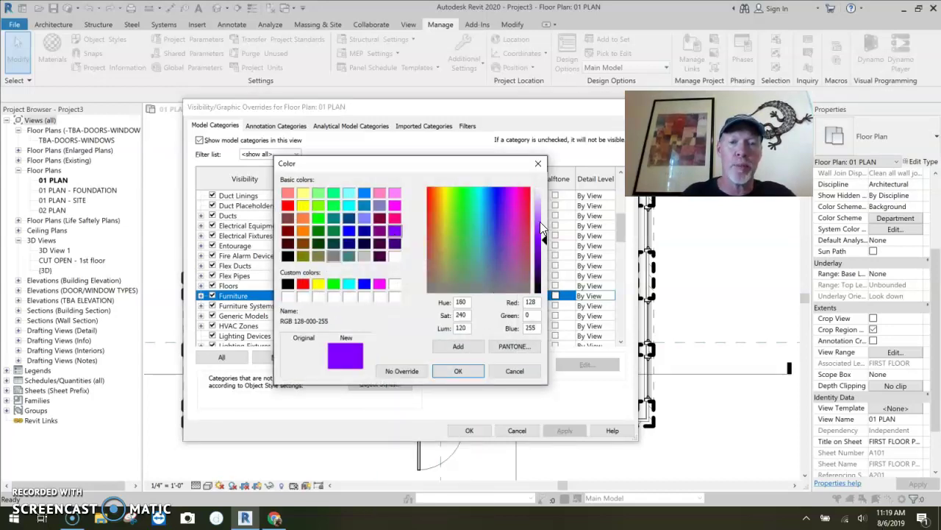
left_click(540, 221)
left_click(457, 371)
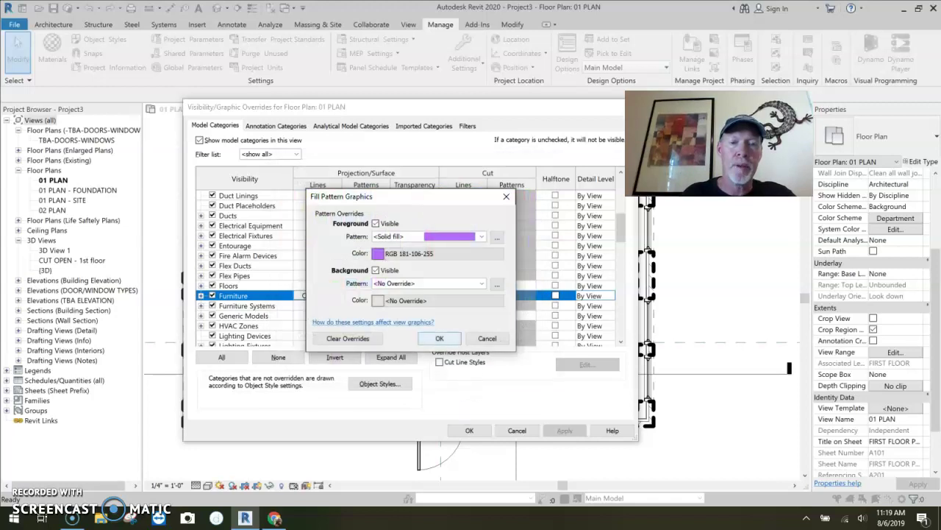
left_click(439, 339)
left_click(469, 430)
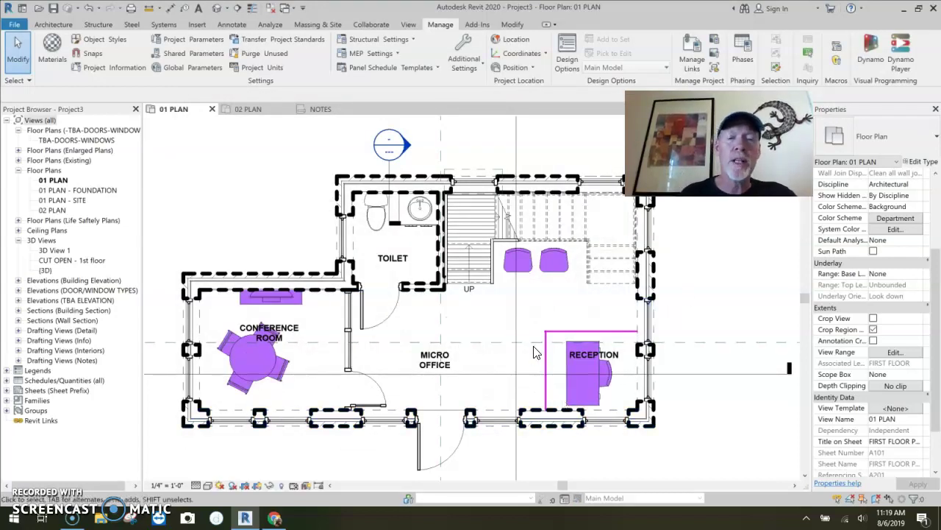
- Override the Walls category's cut lines with the colour Blue in the 01 PLAN view's Visibility/Graphic Overrides
left_click(320, 108)
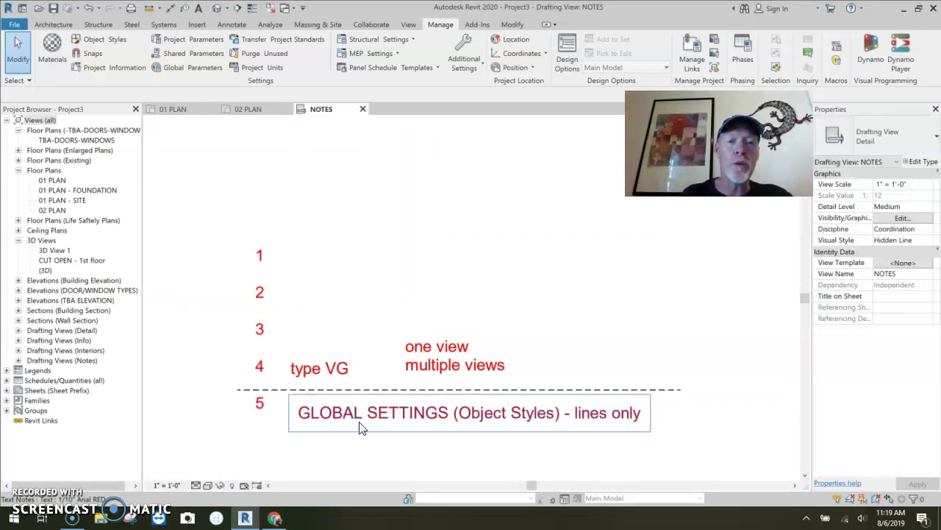
left_click(173, 109)
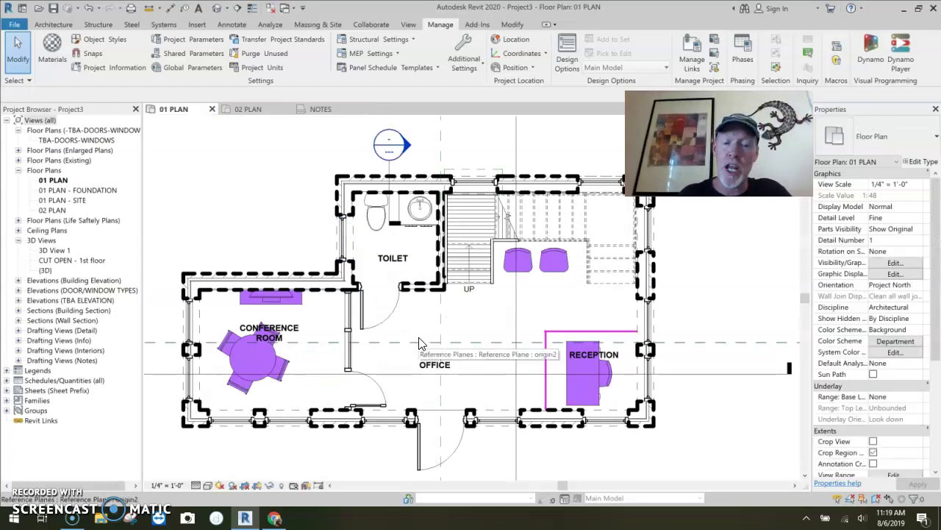
key("v")
key("g")
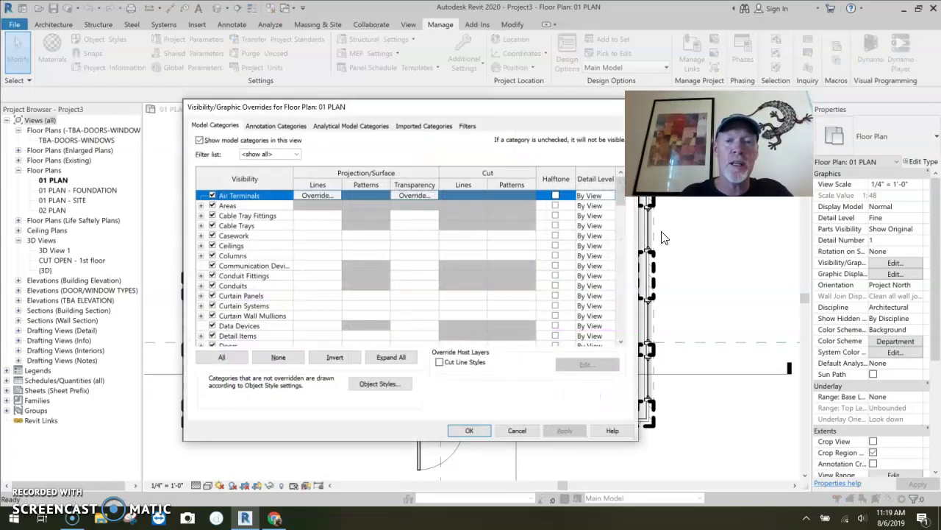
left_click_drag(623, 204, 623, 335)
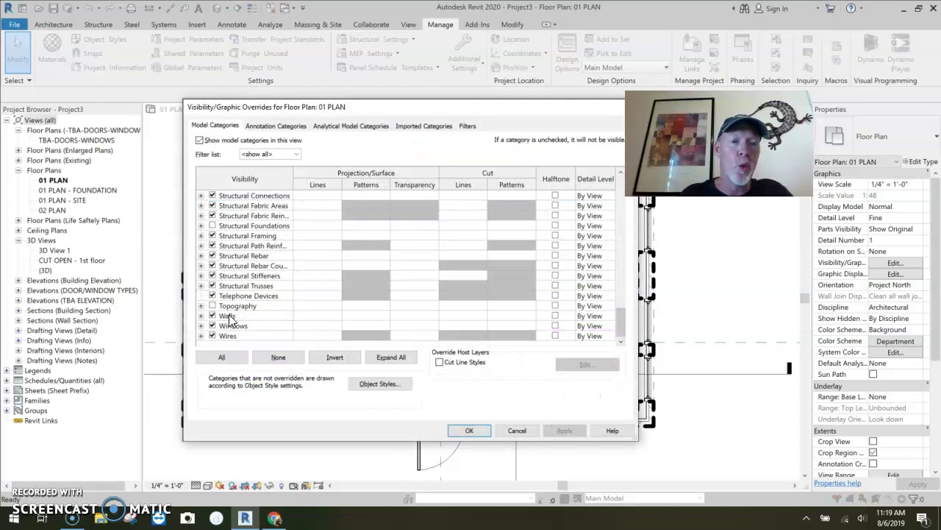
left_click(475, 316)
left_click(475, 316)
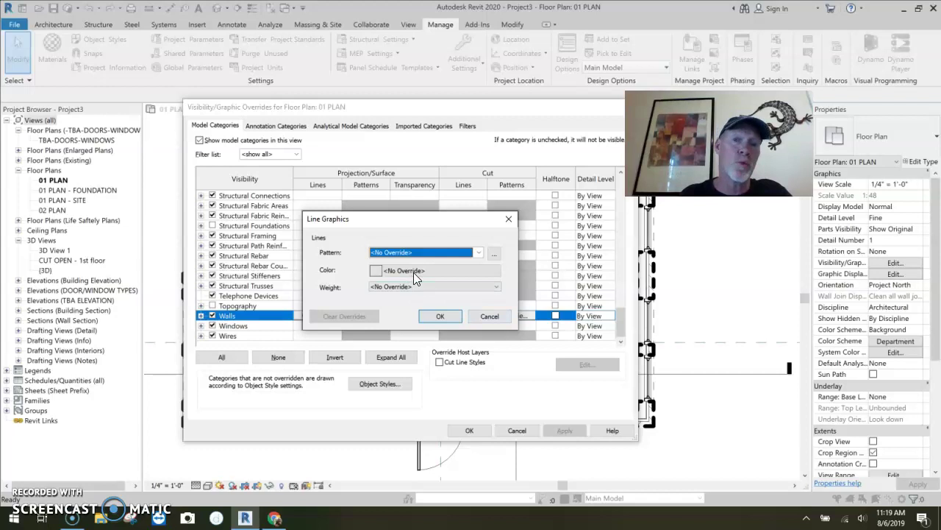
left_click(414, 272)
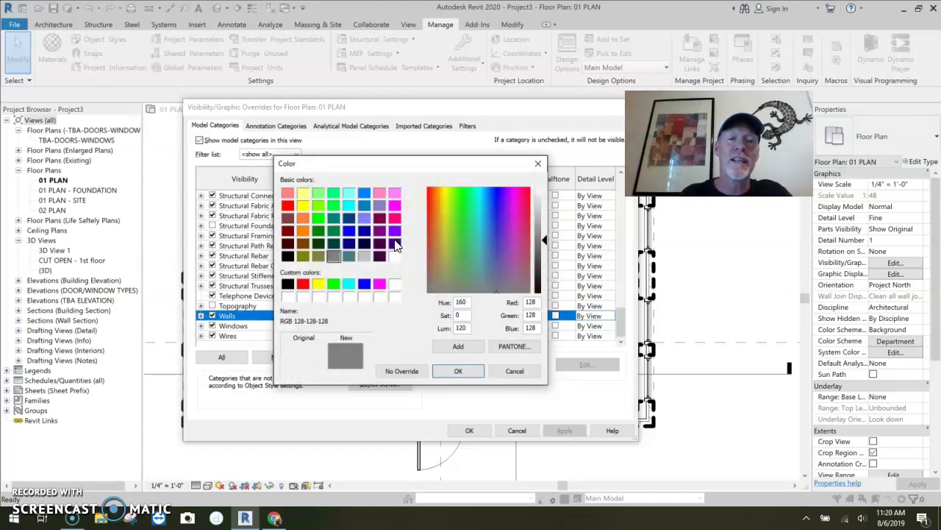
left_click(351, 232)
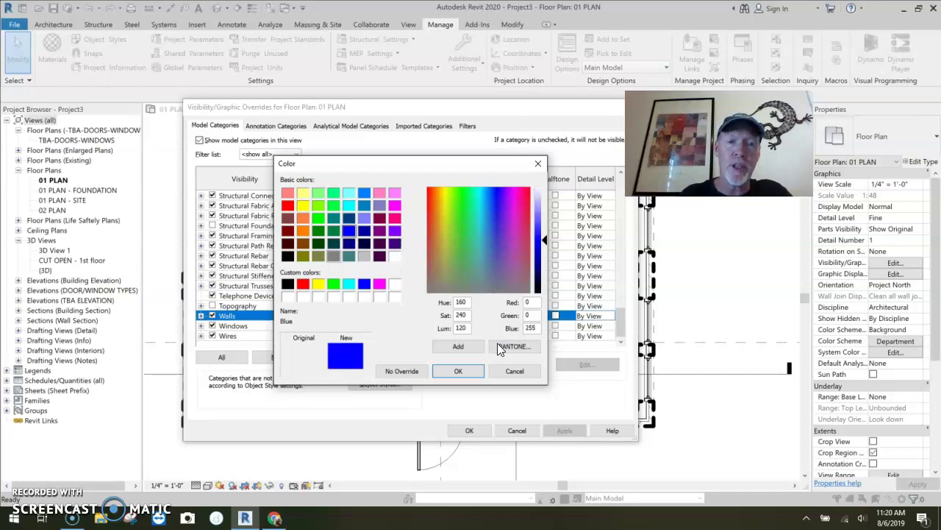
left_click(458, 370)
left_click(440, 317)
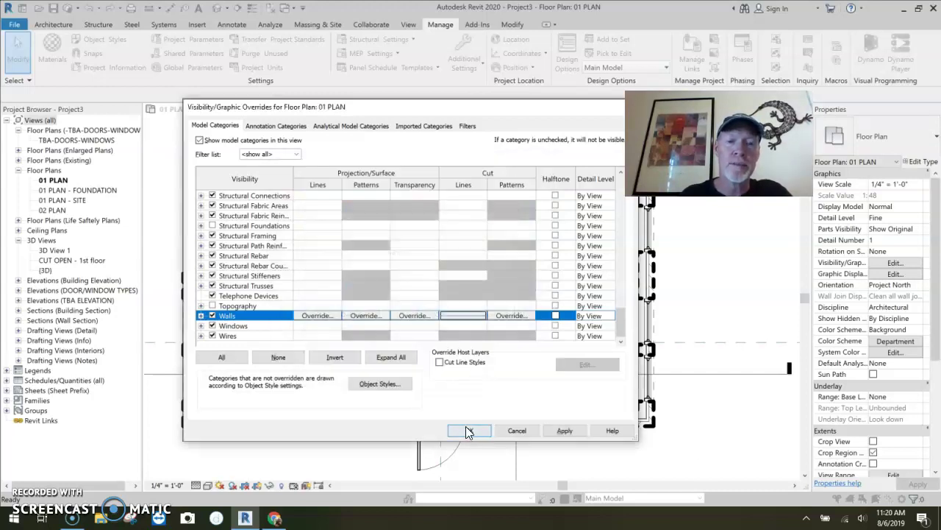
left_click(471, 430)
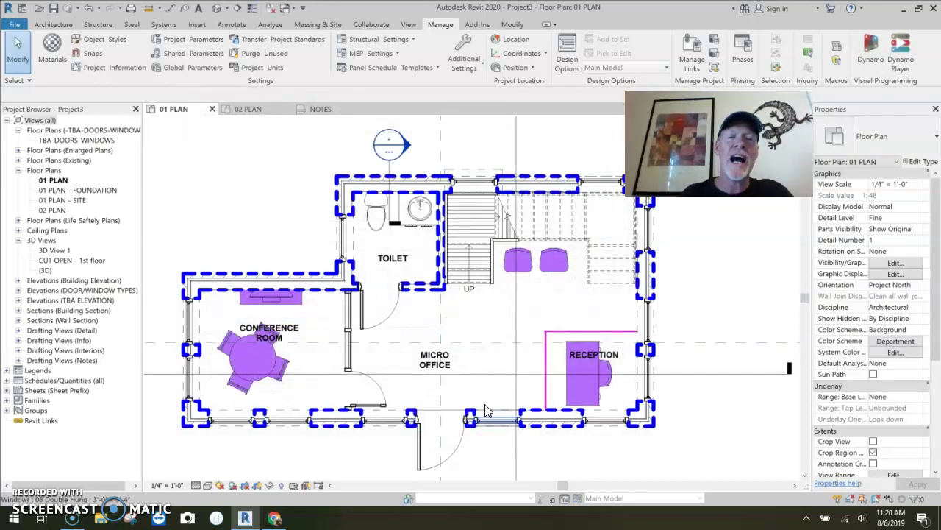
- Check the type VG note, then compare the furniture and wall graphics in the 01 PLAN and 02 PLAN views
left_click(321, 108)
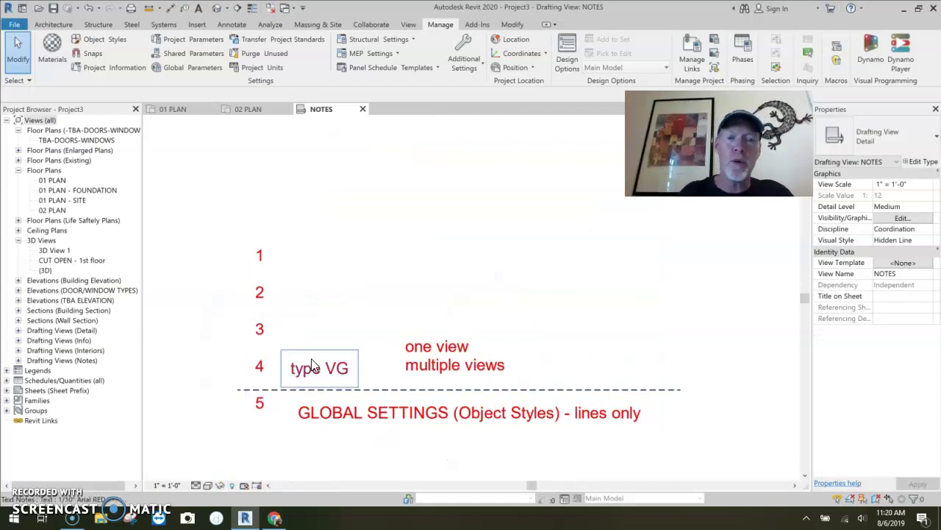
left_click(184, 111)
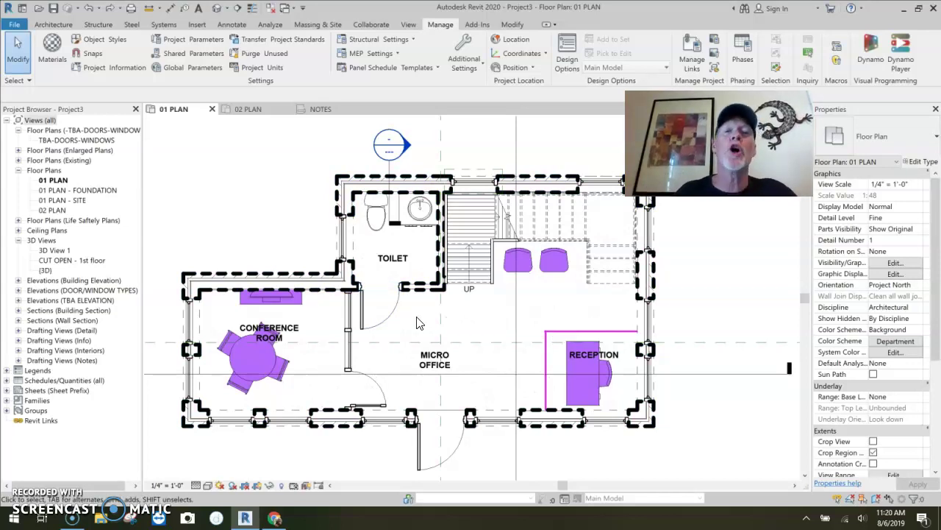
left_click(248, 109)
scroll(500, 357, "up", 3)
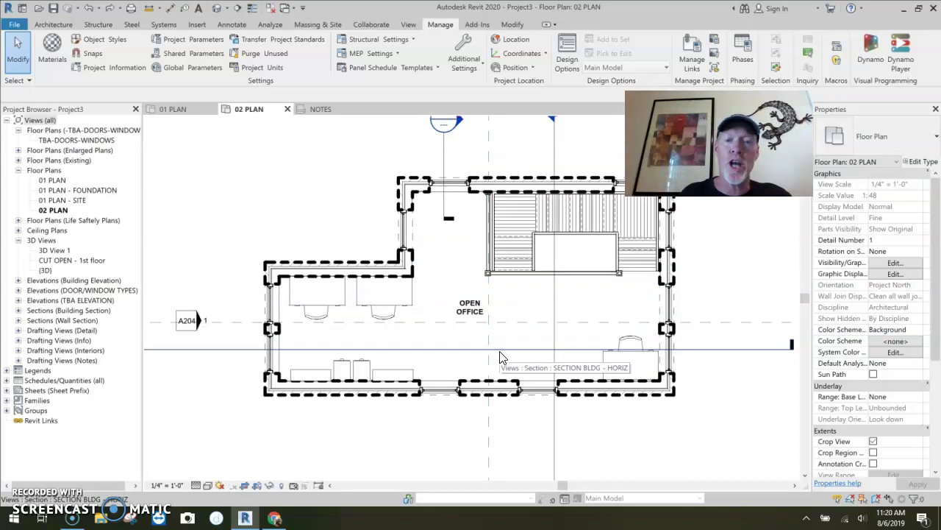
left_click(173, 109)
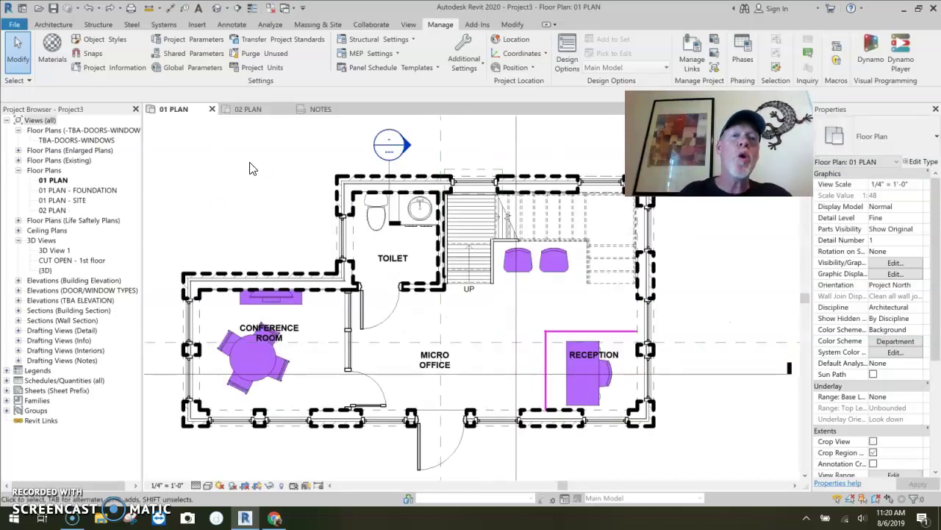
- In the NOTES view, append "- VIEW TEMPLATES" to the "multiple views" line of the note beside "type VG"
left_click(321, 109)
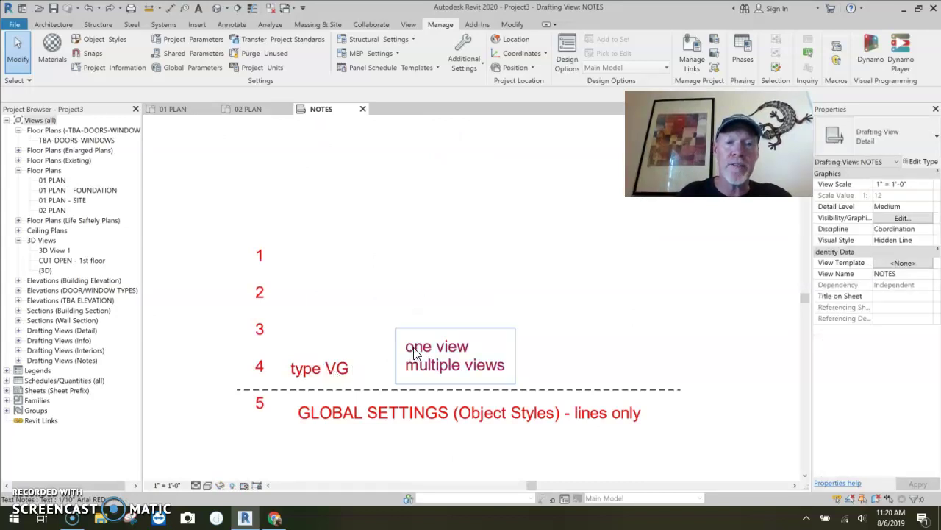
left_click(505, 372)
left_click(505, 372)
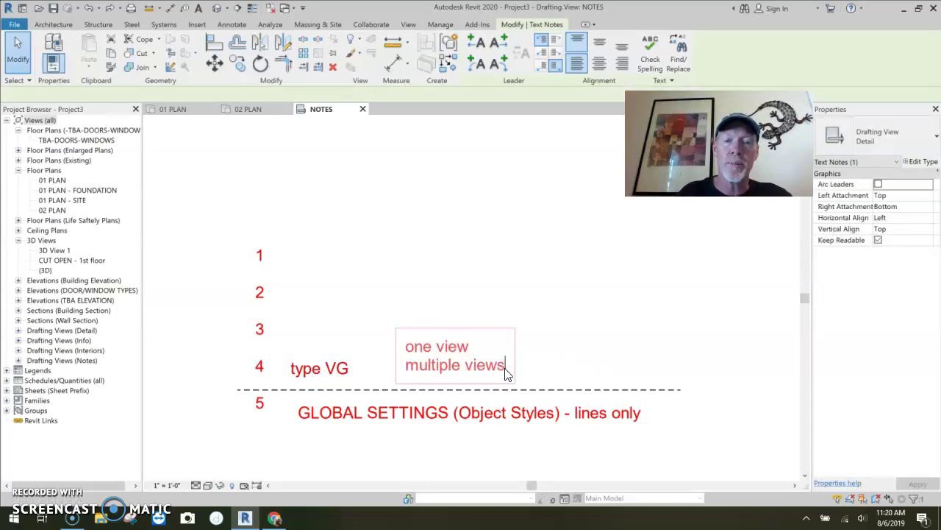
type("- ")
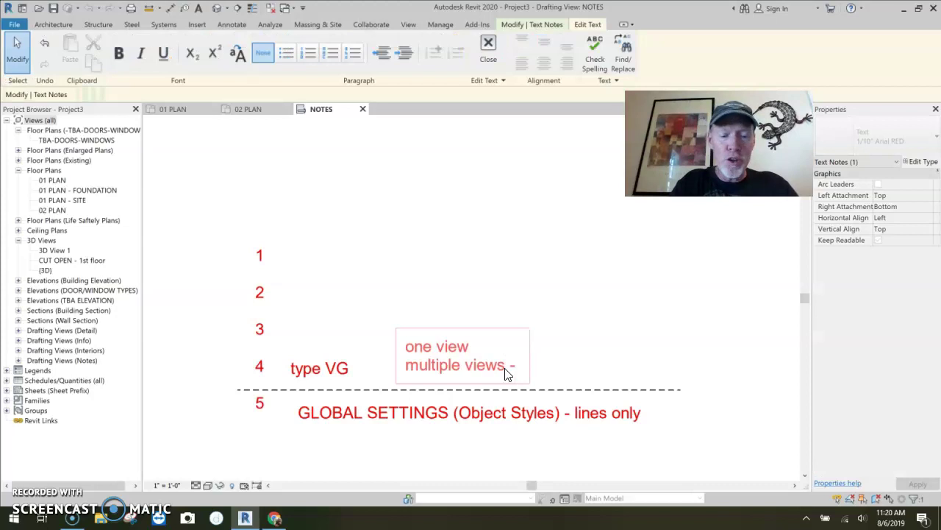
type("VIEW T")
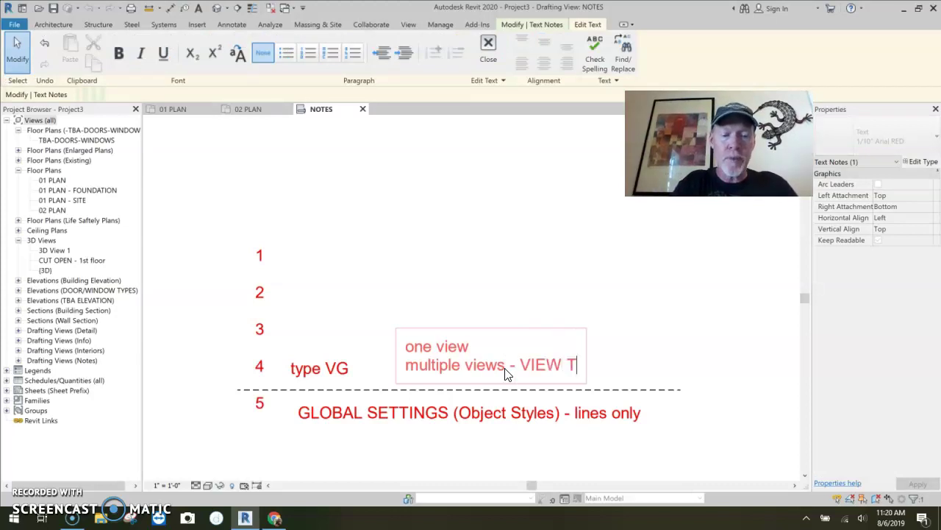
type("EMPLATE")
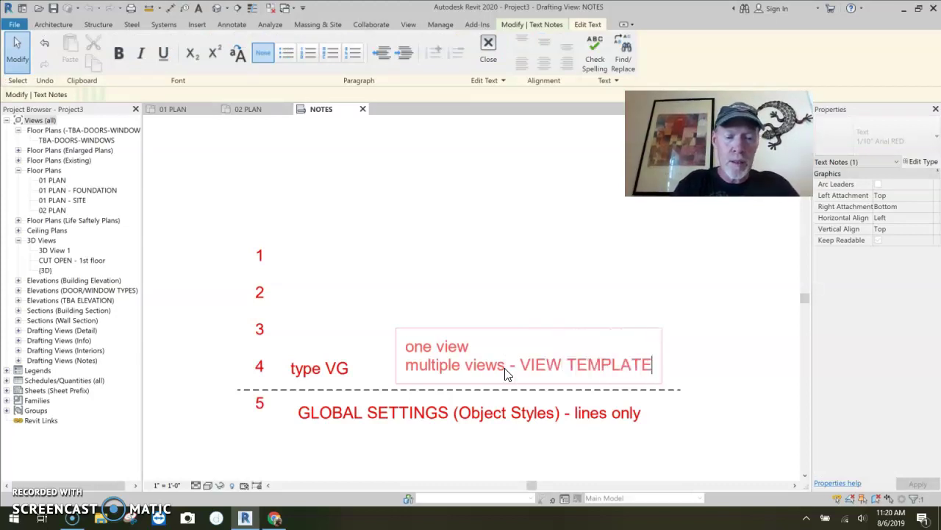
type("S")
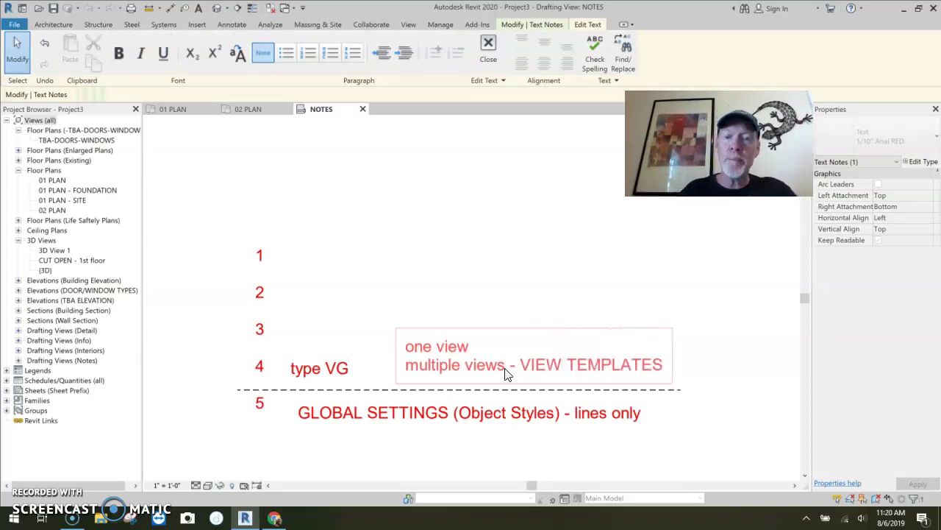
left_click(717, 388)
left_click(621, 305)
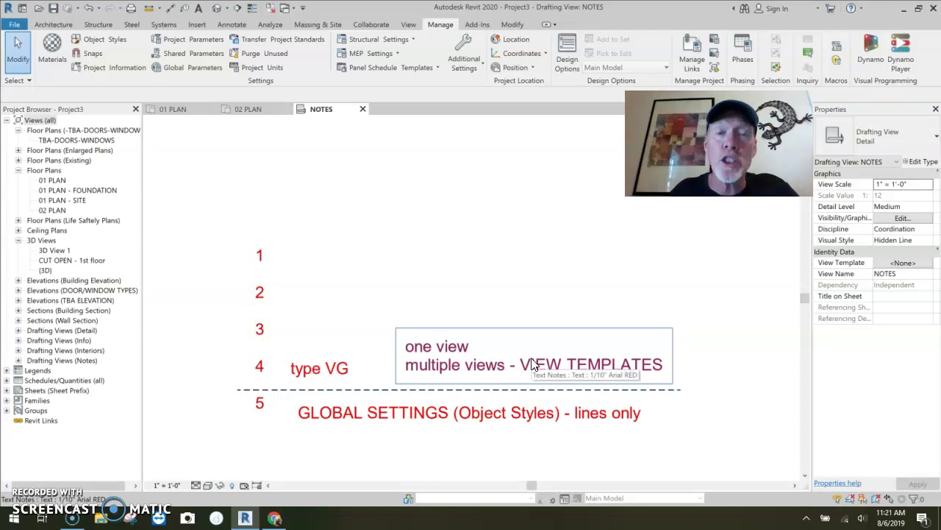
- Assign the PLAN - TYPICAL view template to the 01 PLAN view
left_click(178, 109)
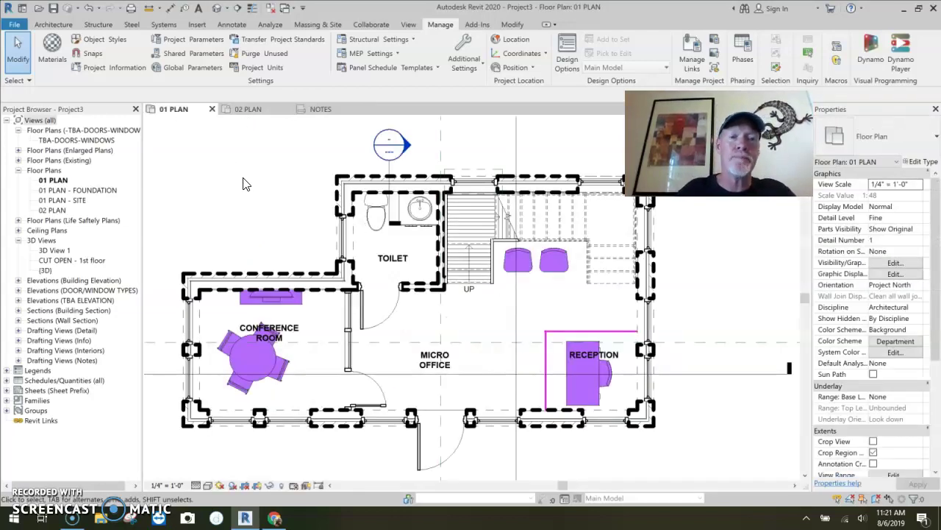
scroll(935, 368, "down", 3)
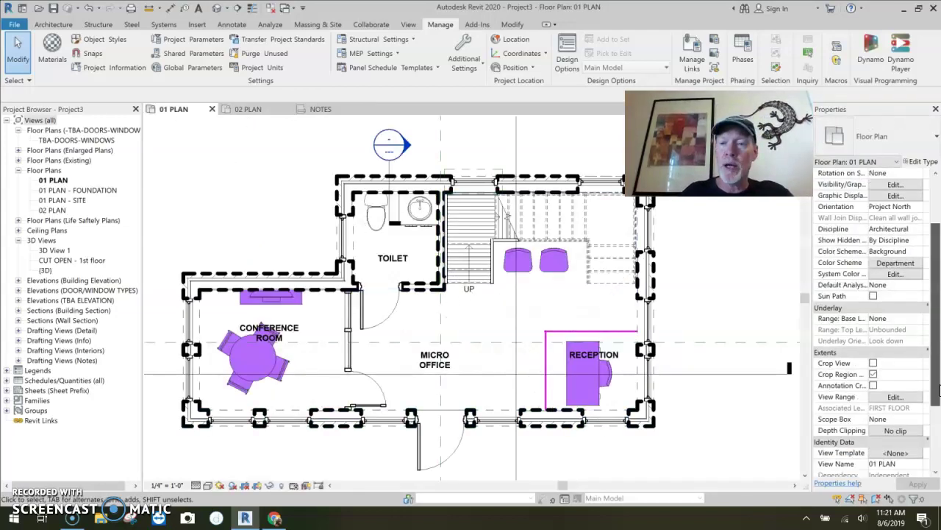
left_click(896, 442)
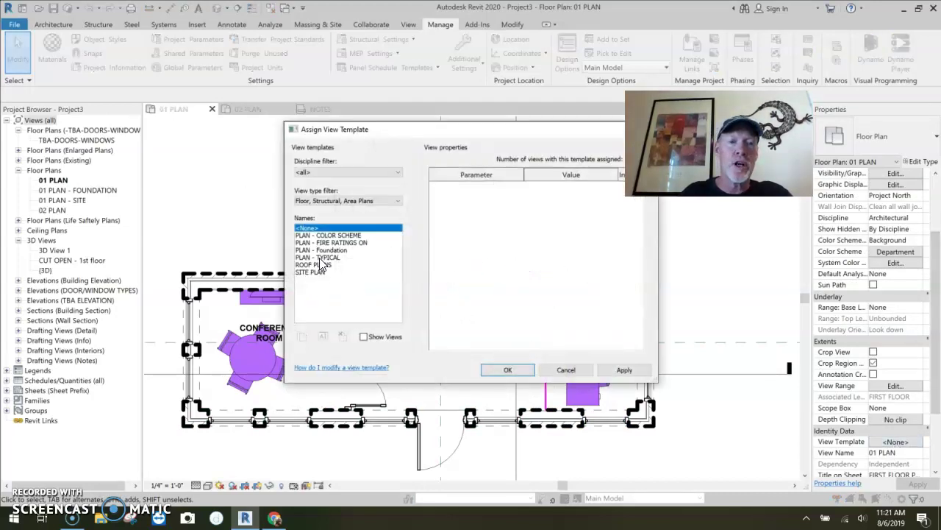
left_click(320, 257)
left_click(505, 370)
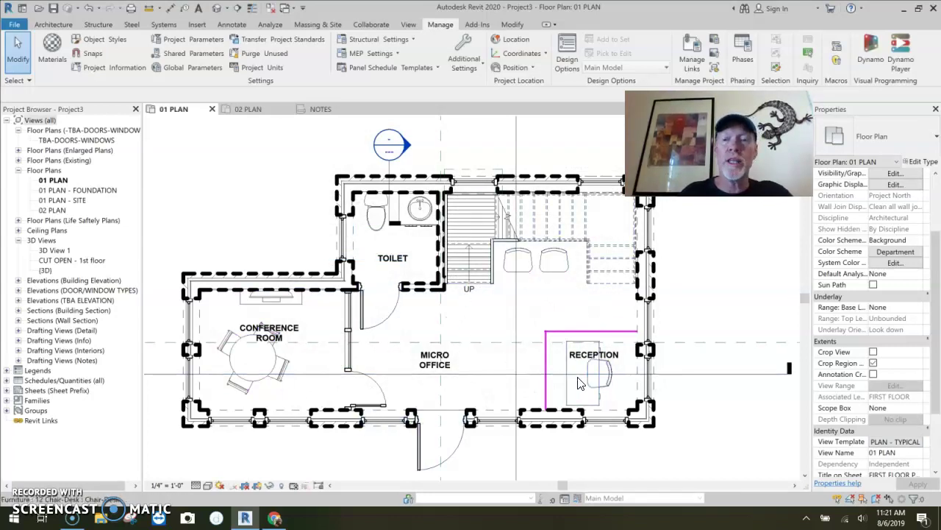
- In the PLAN - TYPICAL view template's model overrides, set the Furniture category's projection/surface foreground pattern to Solid fill
left_click(895, 441)
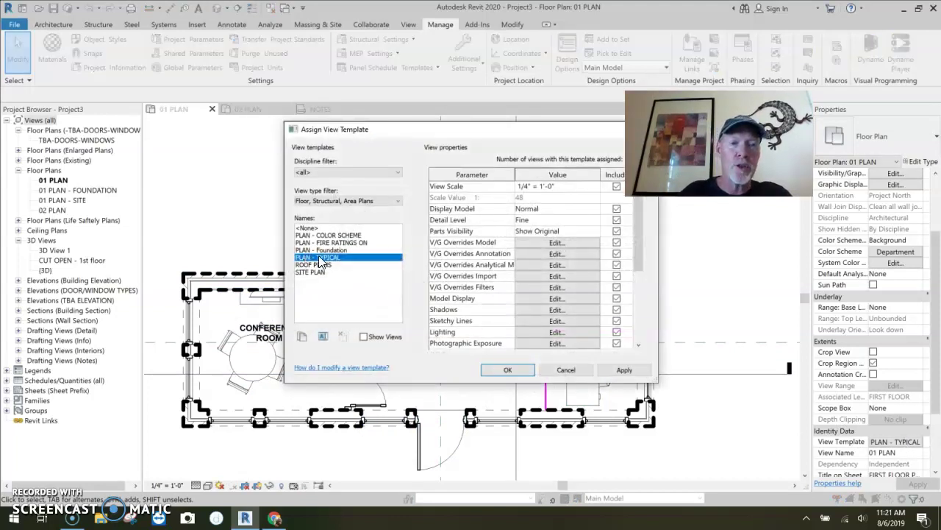
left_click(559, 244)
left_click_drag(620, 216, 622, 245)
left_click(344, 298)
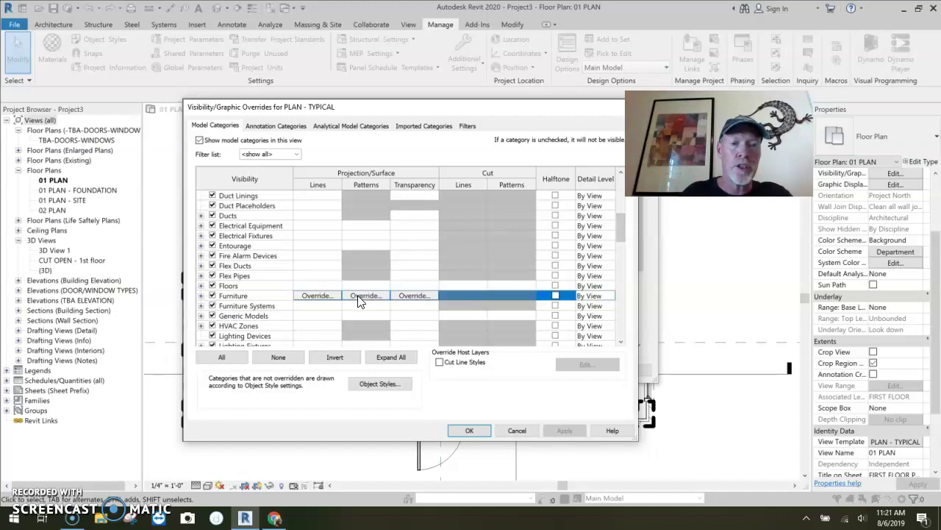
left_click(361, 298)
left_click(395, 237)
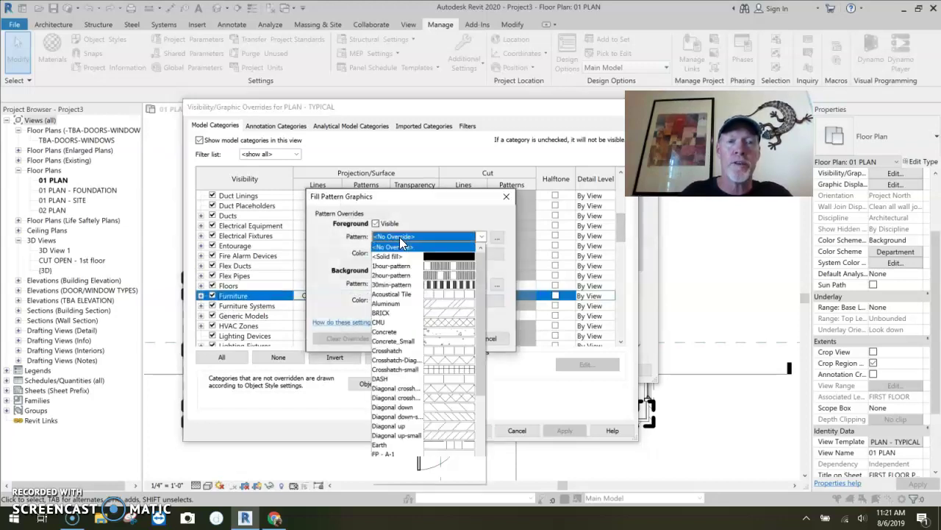
left_click(403, 248)
- Colour the furniture foreground pattern RGB 255-104-255, accept the view template changes and switch to the 02 PLAN view
left_click(406, 252)
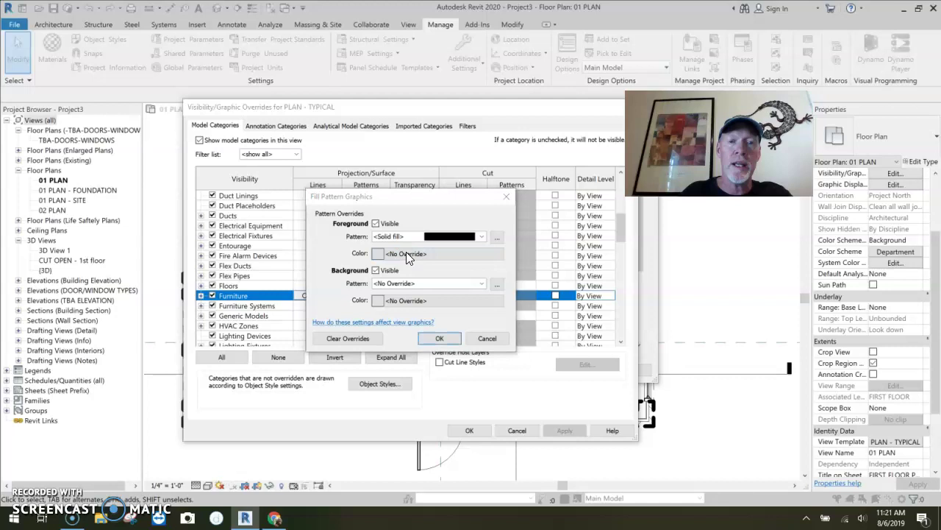
left_click(395, 231)
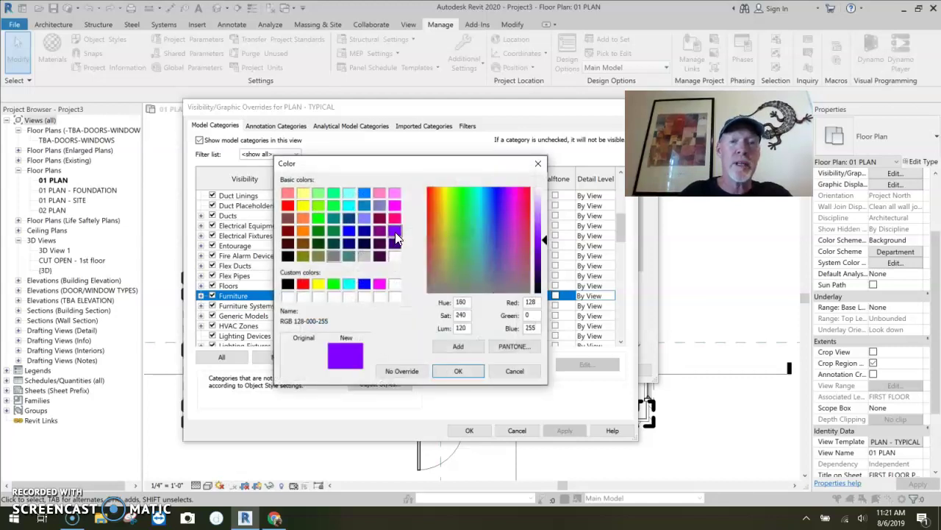
left_click(395, 206)
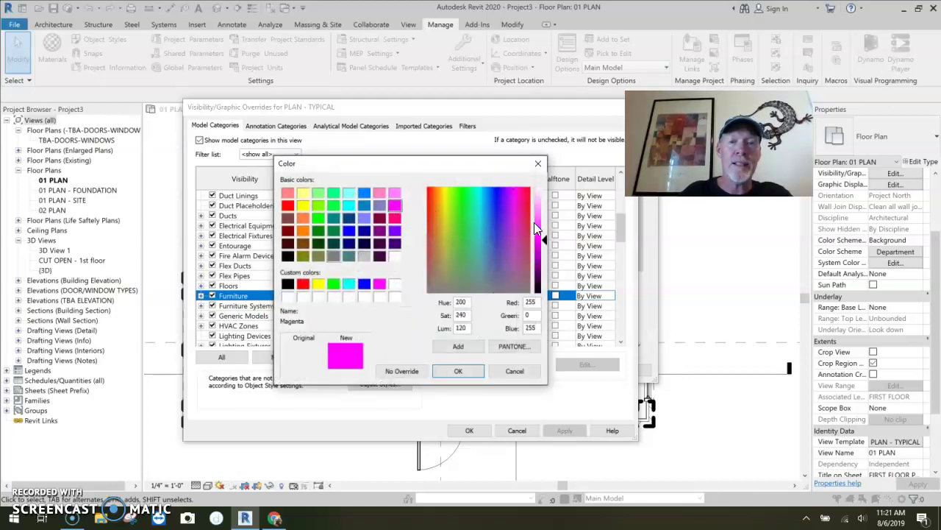
left_click(534, 218)
left_click(458, 371)
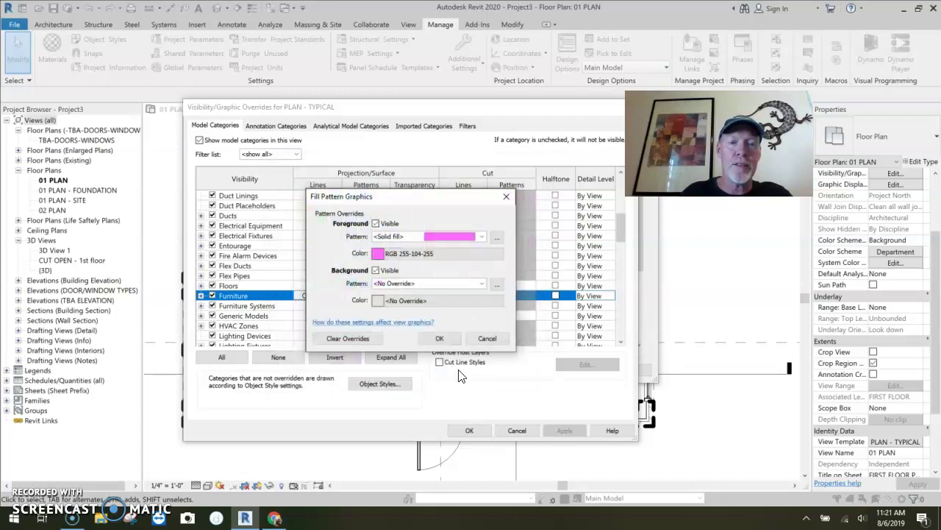
left_click(437, 337)
left_click(483, 430)
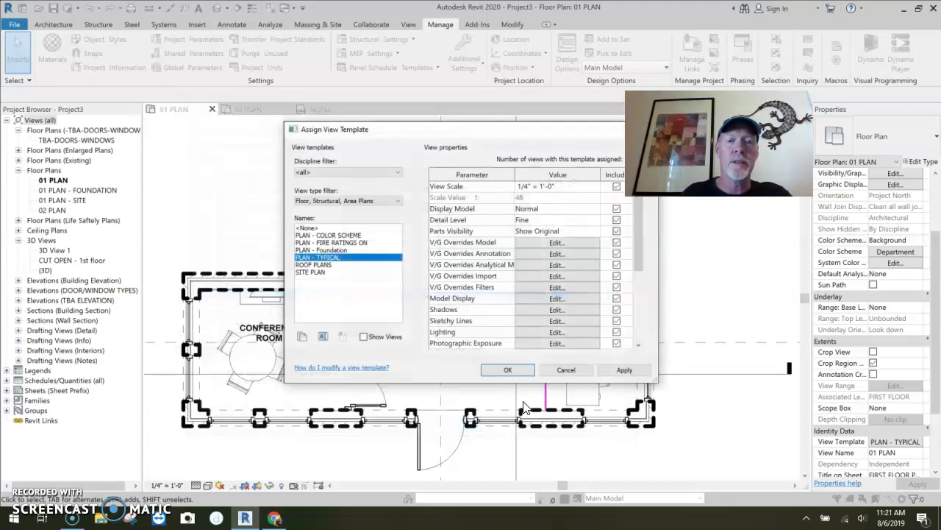
left_click(509, 371)
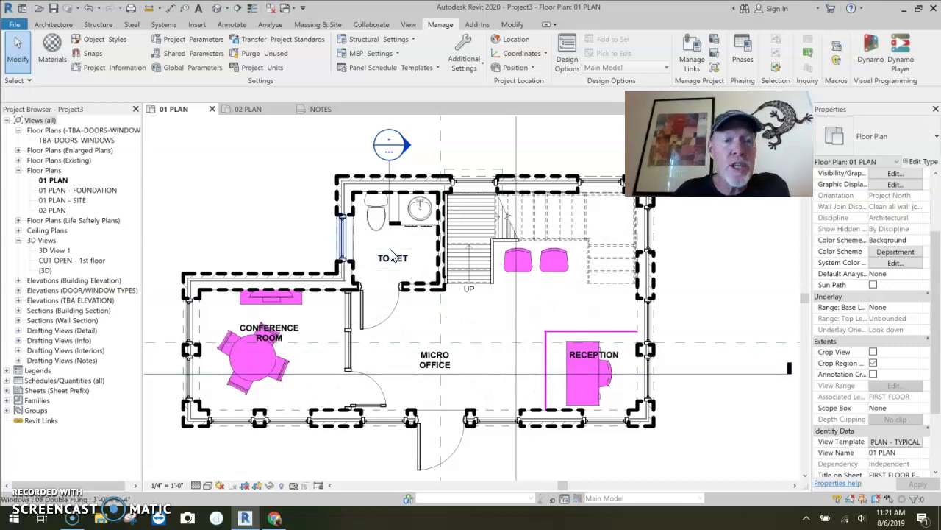
left_click(249, 110)
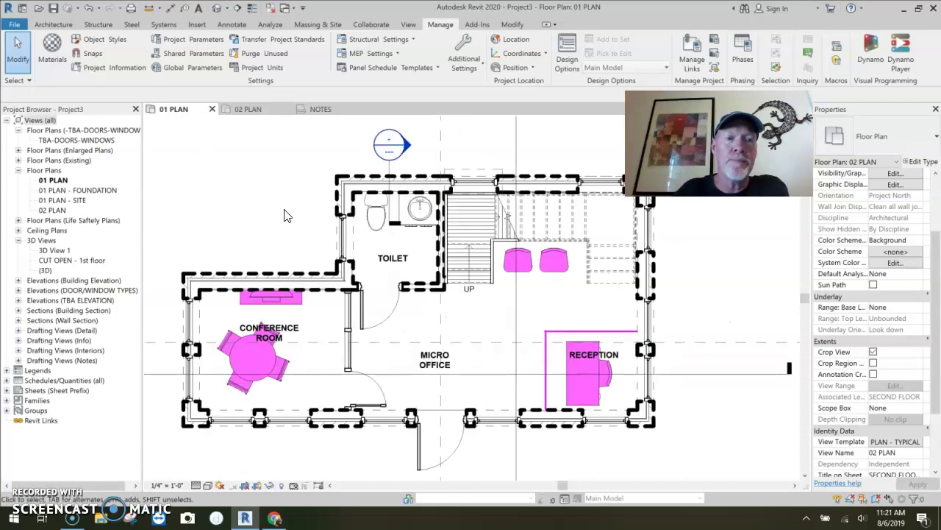
- In the NOTES view, draw a 2 - Dash detail line between levels 3 and 4, stepping up over the "one view" text
left_click(317, 109)
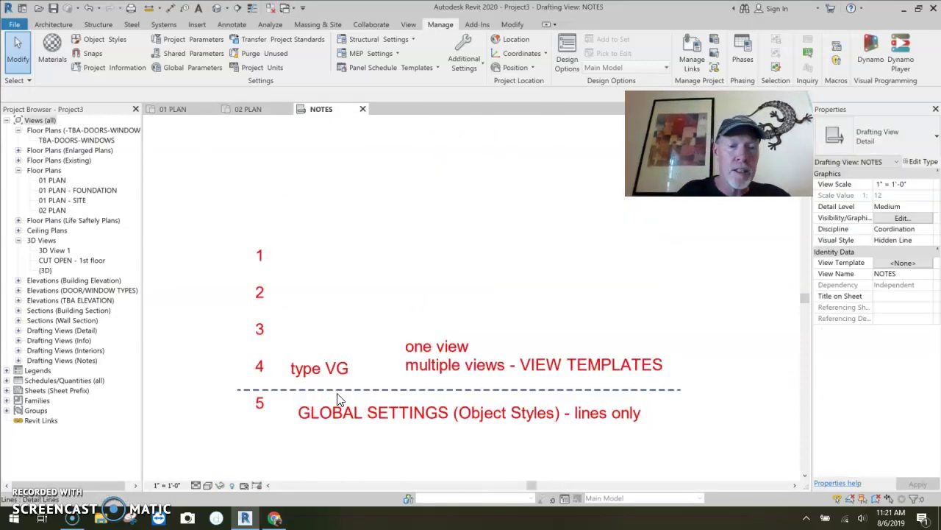
left_click(338, 395)
key("c")
key("s")
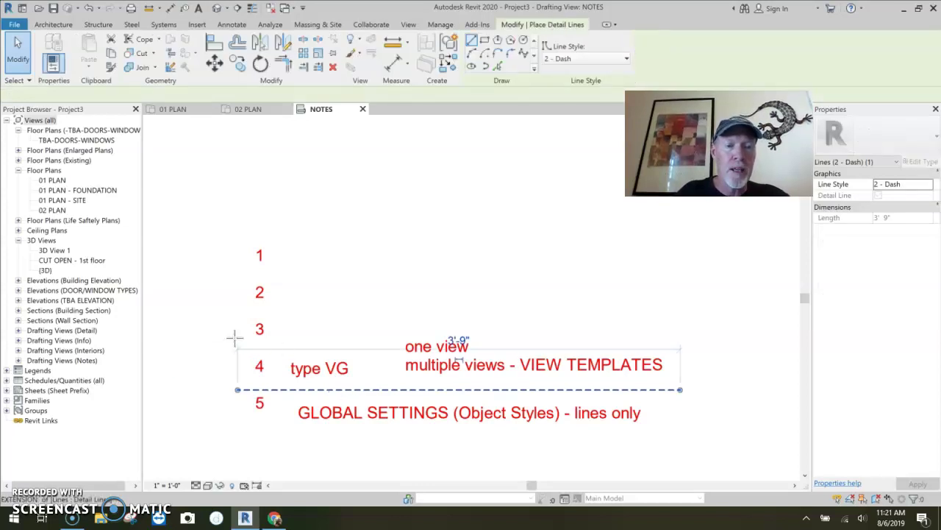
left_click(235, 341)
left_click(387, 340)
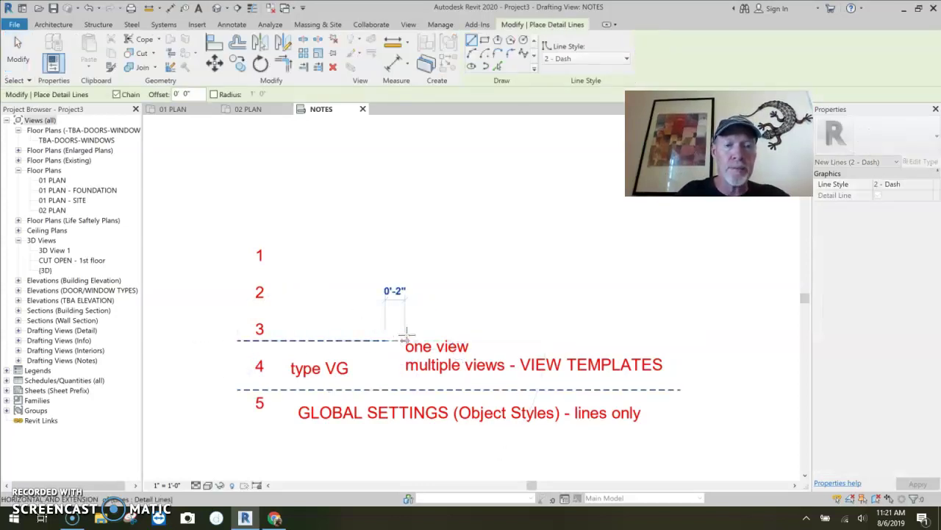
left_click(411, 331)
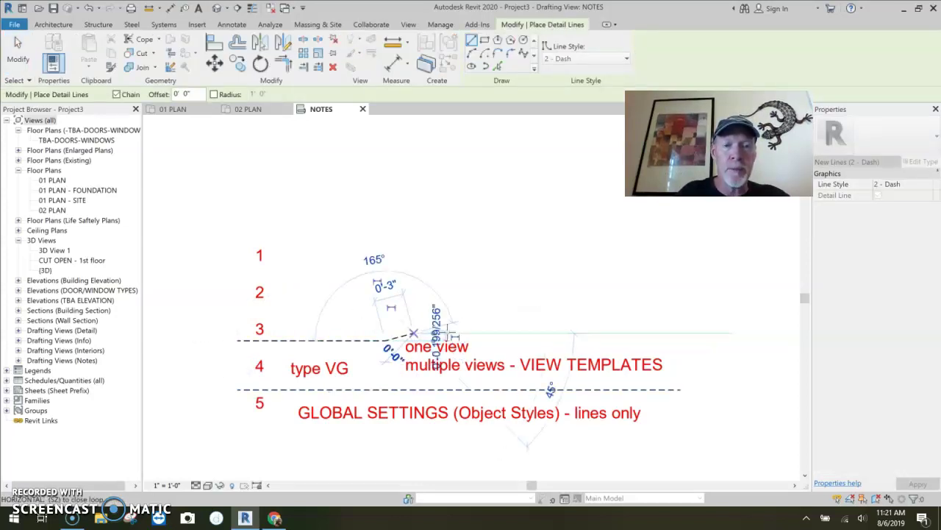
left_click(494, 332)
left_click(501, 340)
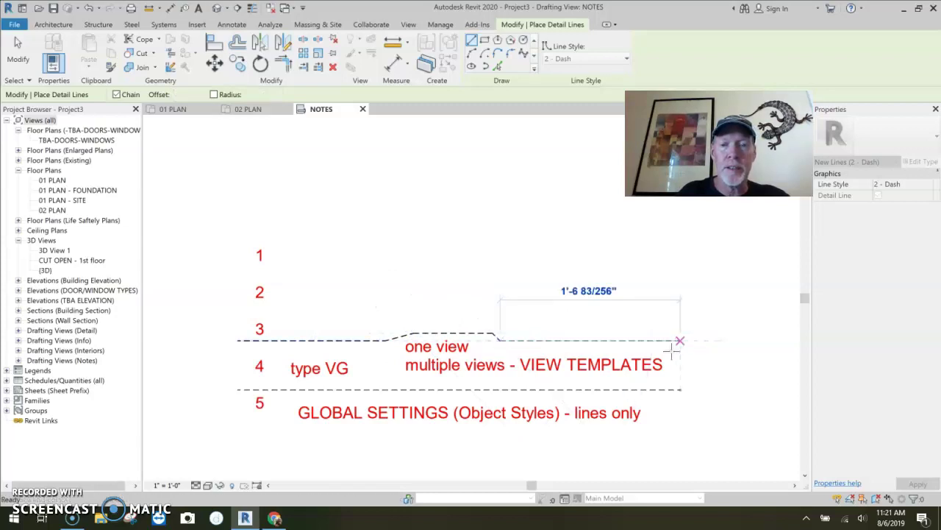
left_click(679, 341)
key("Escape")
key("Escape")
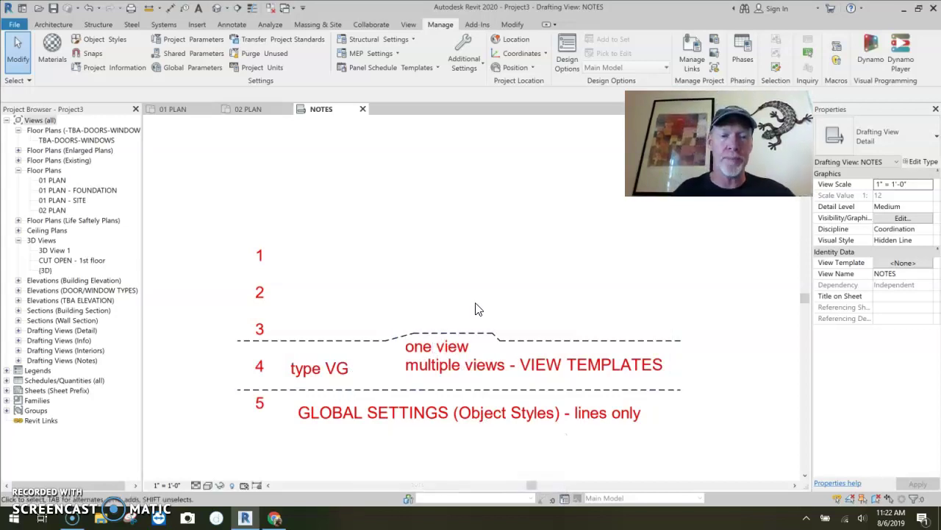
- Open the project's Phasing settings at the graphic overrides for each phase status
middle_click_drag(478, 309, 452, 284)
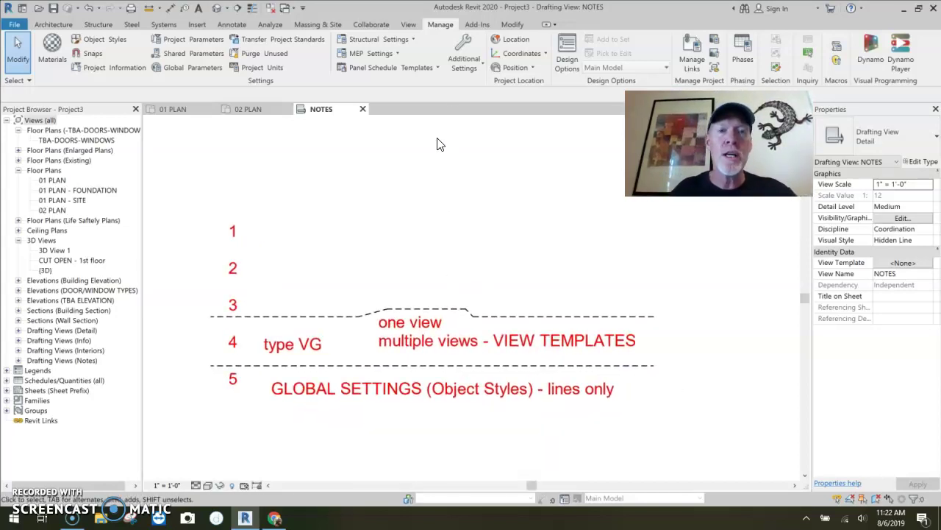
left_click(513, 25)
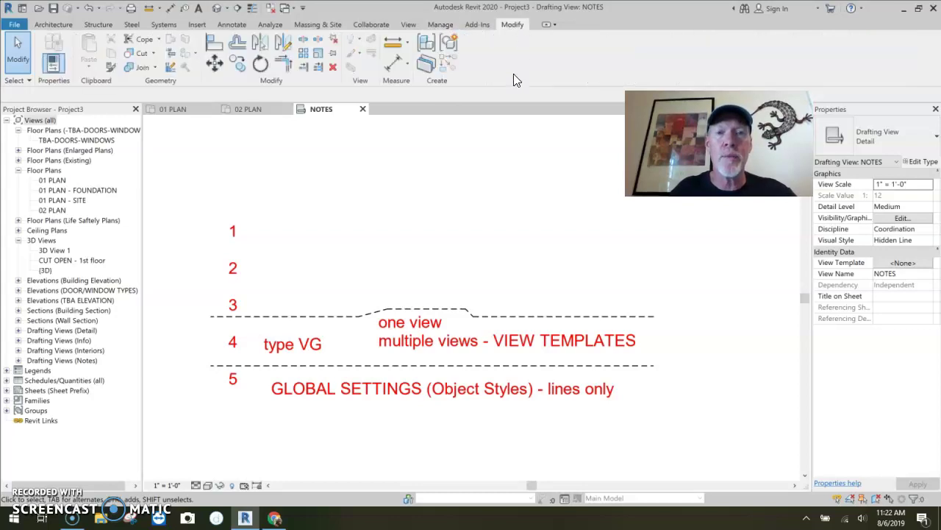
left_click(442, 26)
left_click(746, 50)
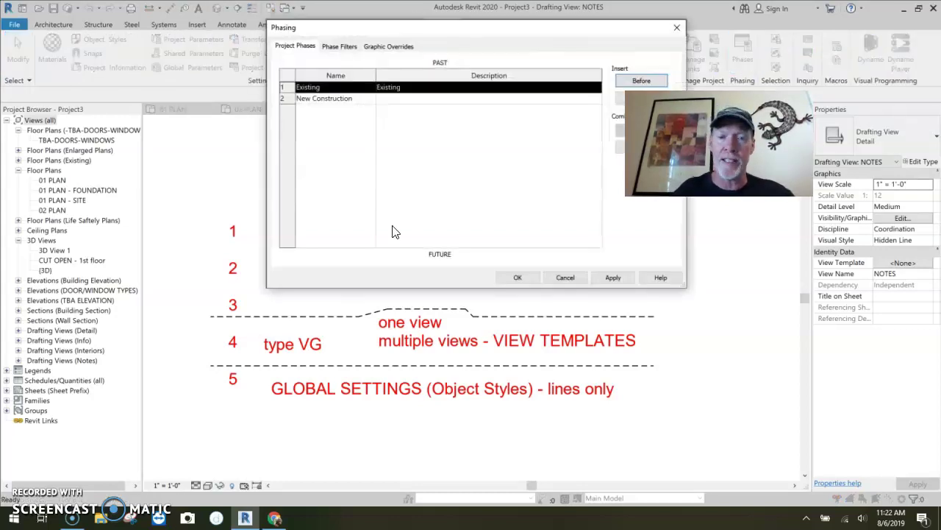
left_click(389, 47)
left_click_drag(443, 29, 370, 68)
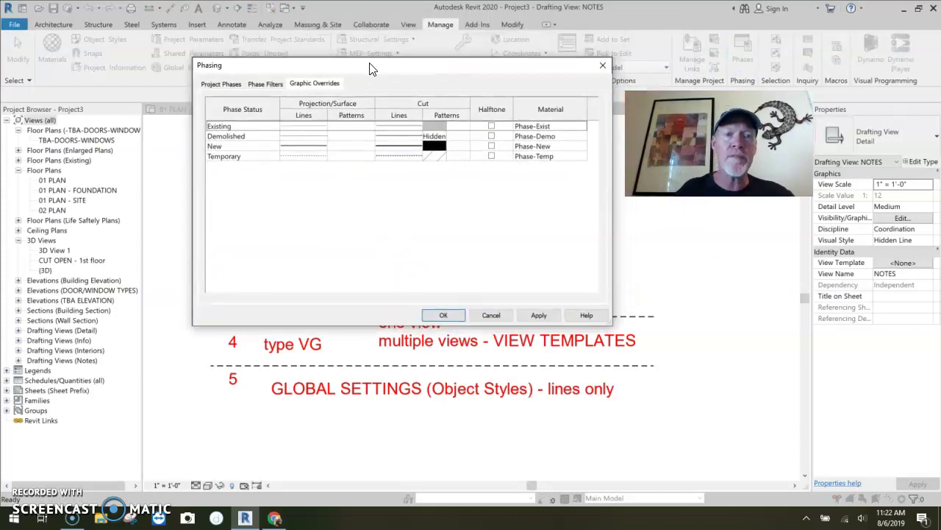
- Override the Existing phase status's projection/surface foreground pattern with Solid fill in colour RGB 128-128-000
left_click(346, 126)
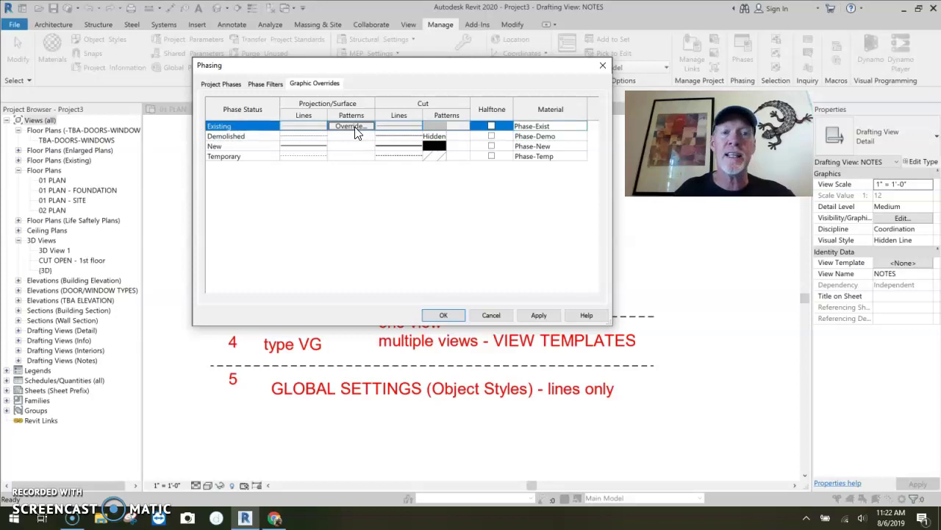
left_click(352, 126)
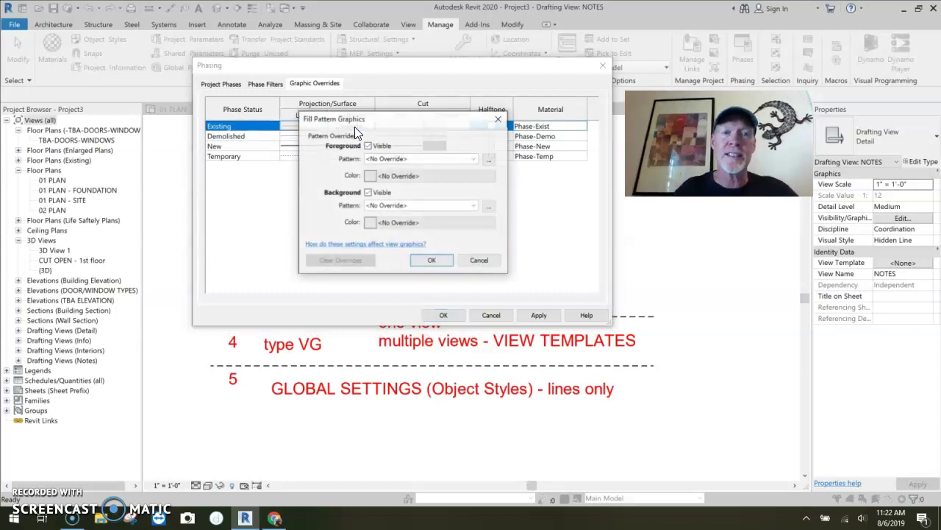
left_click(405, 158)
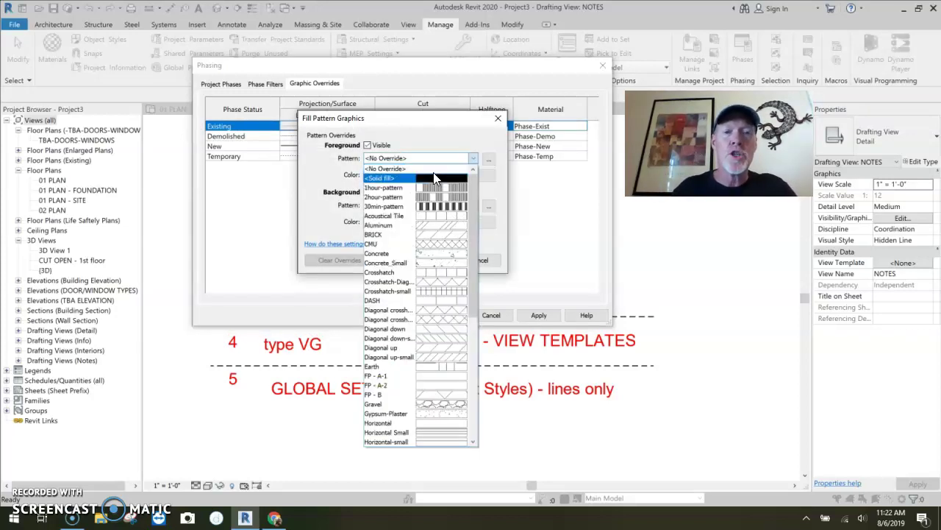
left_click(434, 180)
left_click(401, 175)
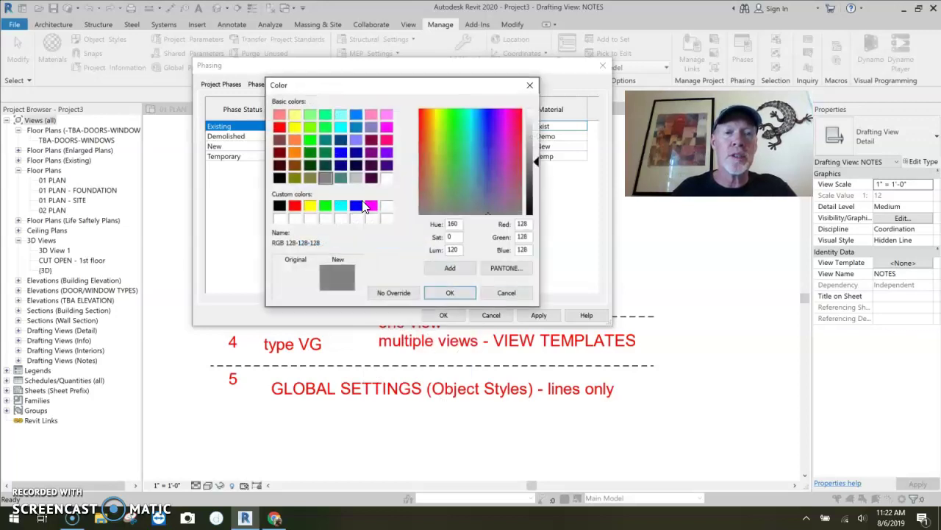
left_click(295, 178)
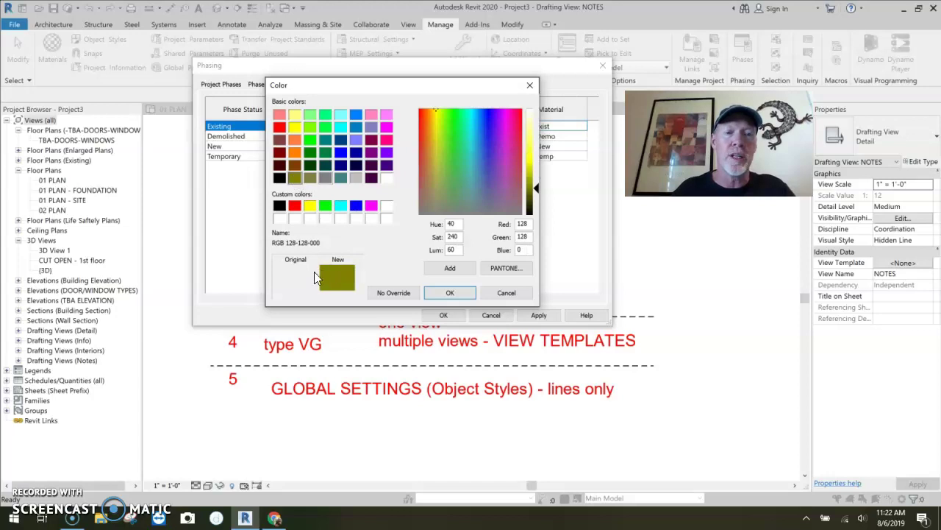
left_click(450, 292)
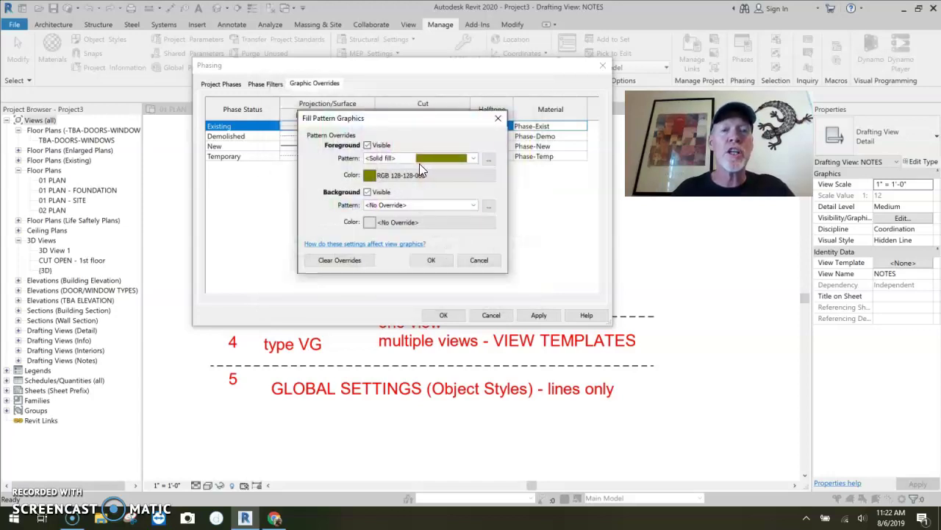
left_click(431, 260)
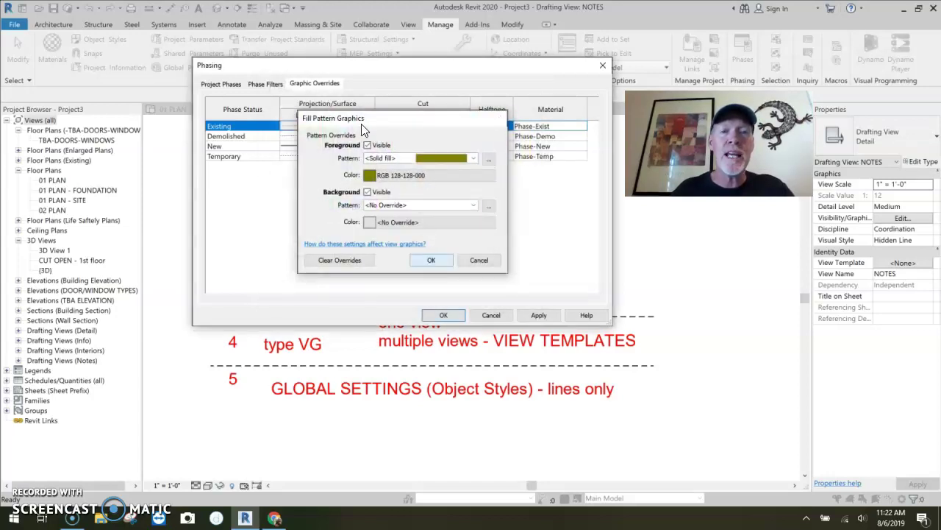
- Set the Existing phase status's cut foreground pattern colour to RGB 128-128-000, accept the phasing changes and dismiss the save reminder
left_click(431, 126)
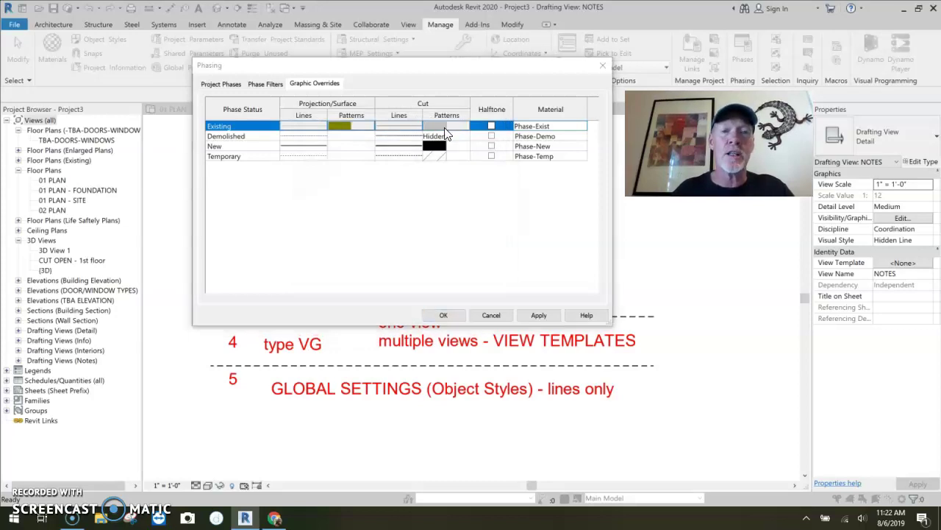
left_click(465, 126)
left_click(418, 176)
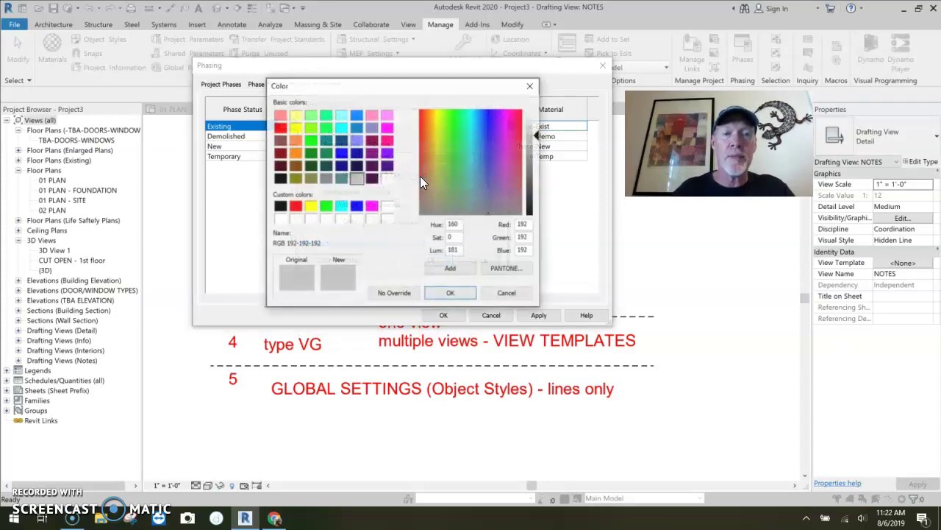
left_click(296, 176)
left_click(445, 293)
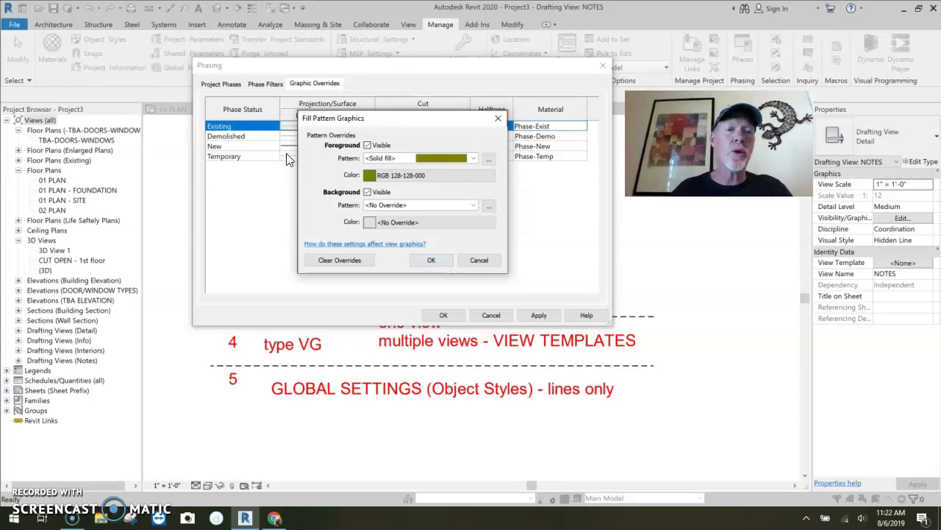
left_click(430, 258)
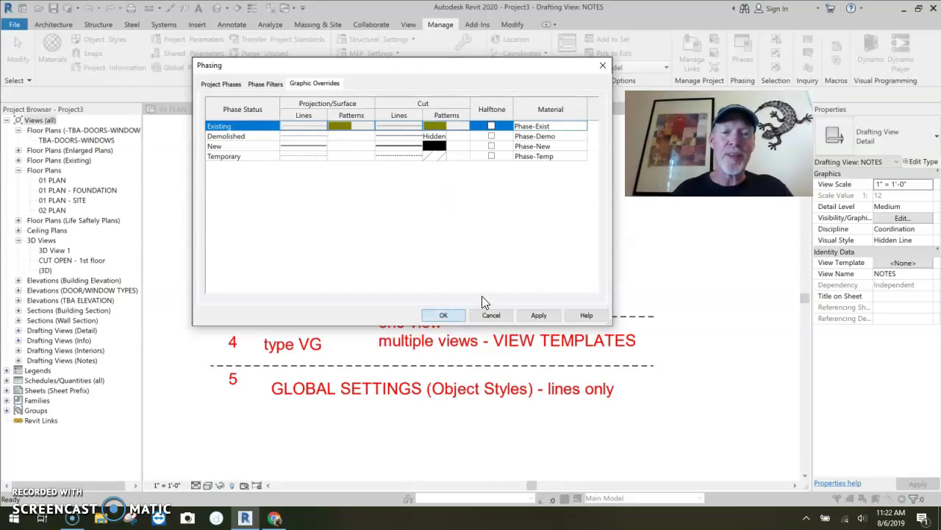
left_click(448, 315)
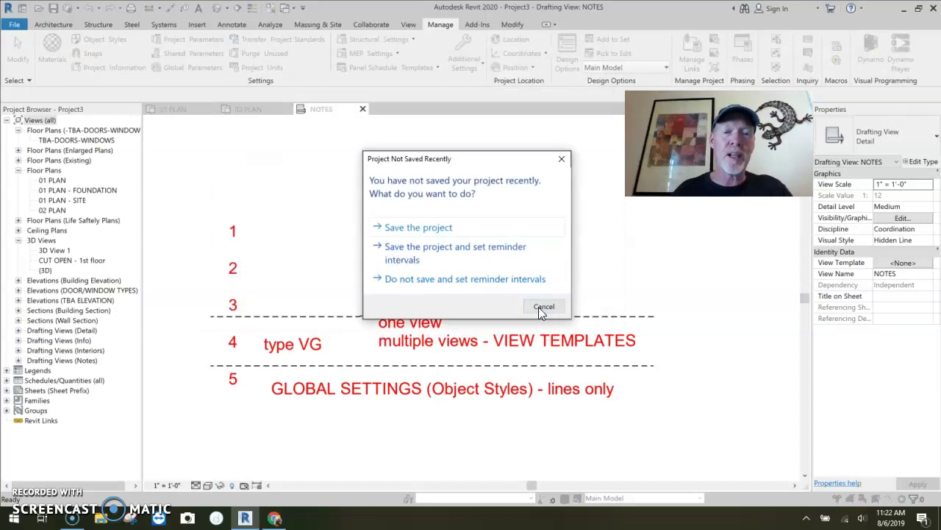
left_click(542, 308)
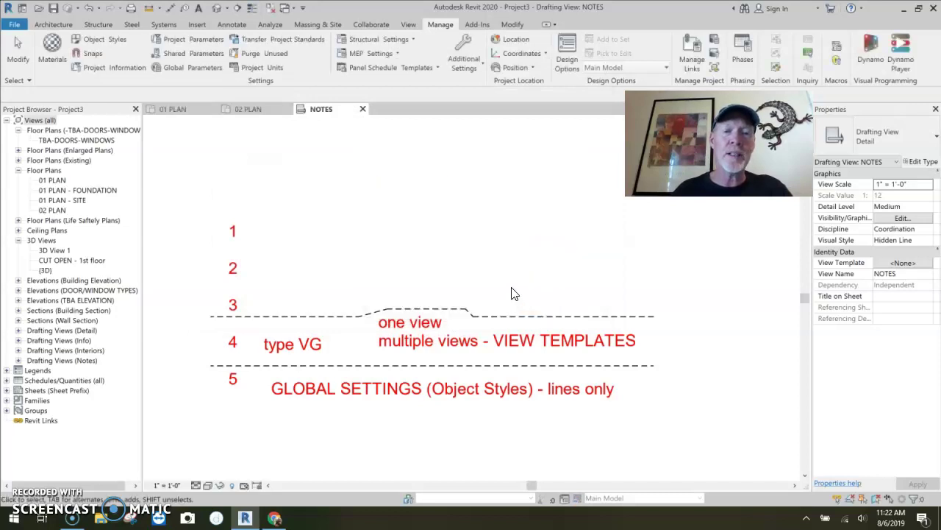
- In the 01 PLAN view, set Phase Created to Existing for the desk chair nearest the stairs
left_click(174, 109)
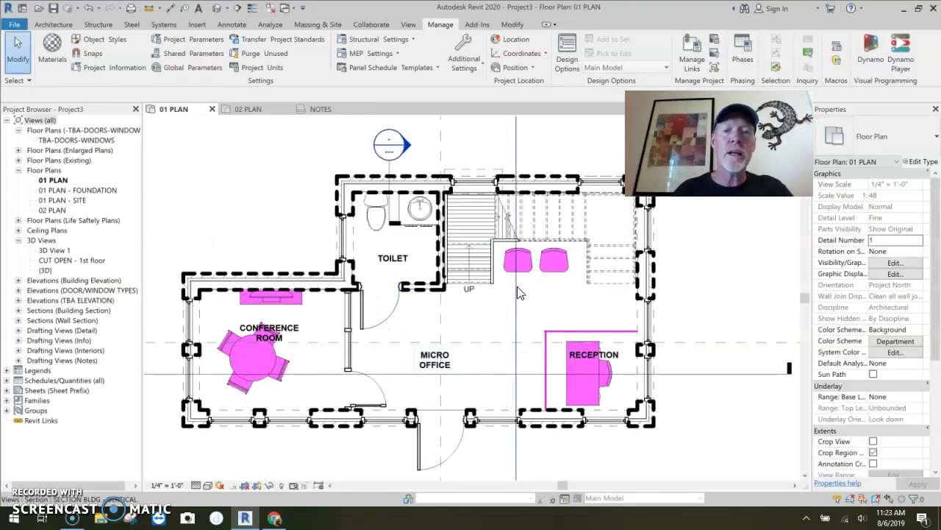
left_click(519, 261)
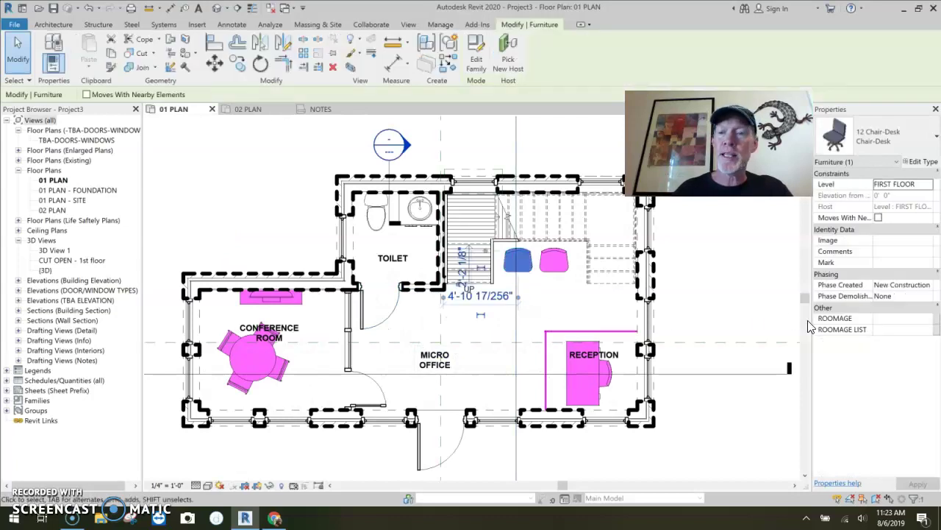
left_click(928, 285)
left_click(929, 284)
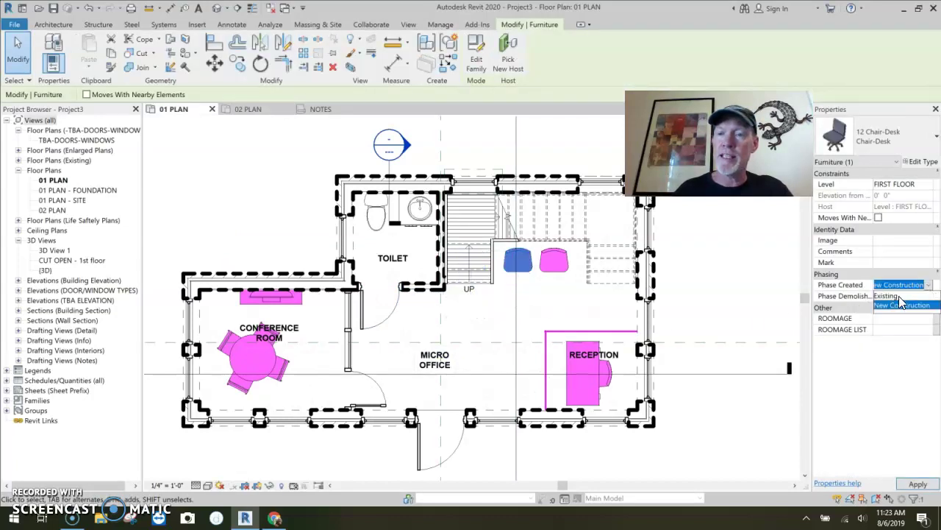
left_click(902, 297)
left_click(571, 309)
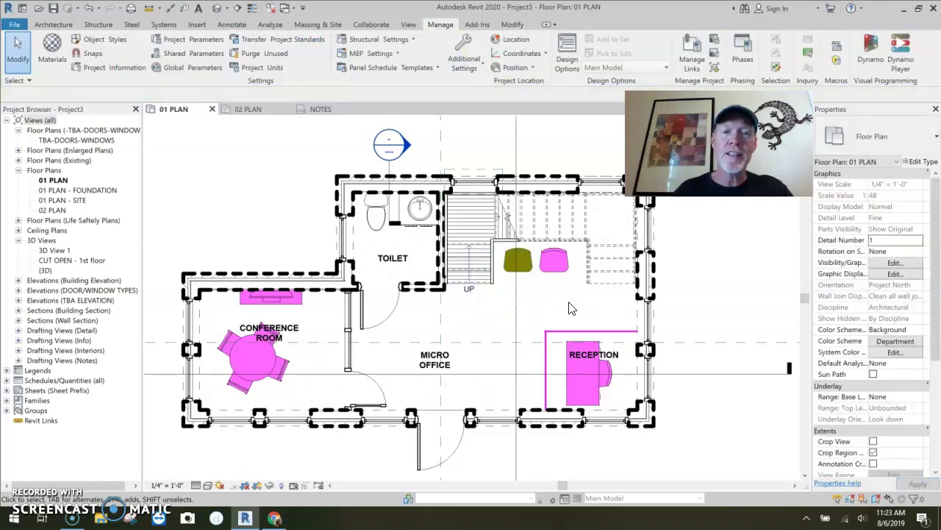
- Set the Phase Created of the assembled stair in 01 PLAN to Existing and deselect it
scroll(543, 303, "up", 2)
scroll(537, 296, "down", 1)
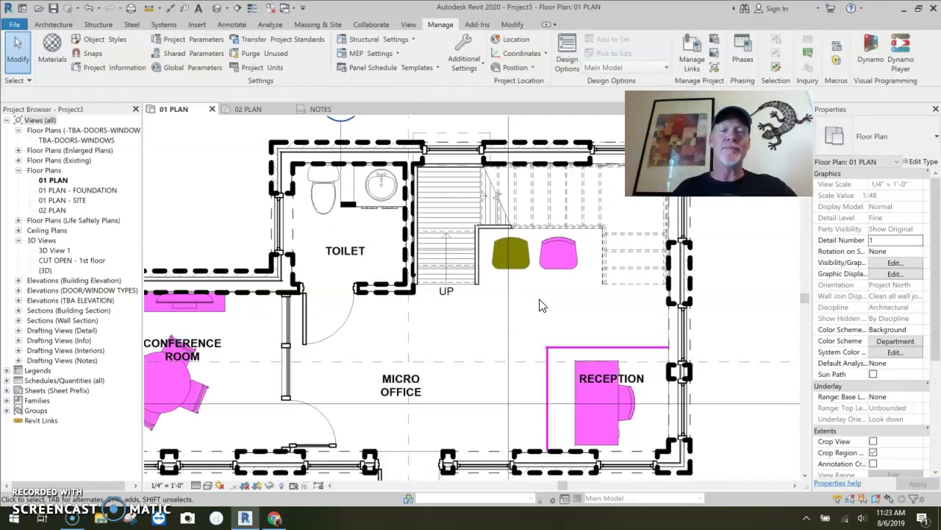
scroll(556, 316, "down", 1)
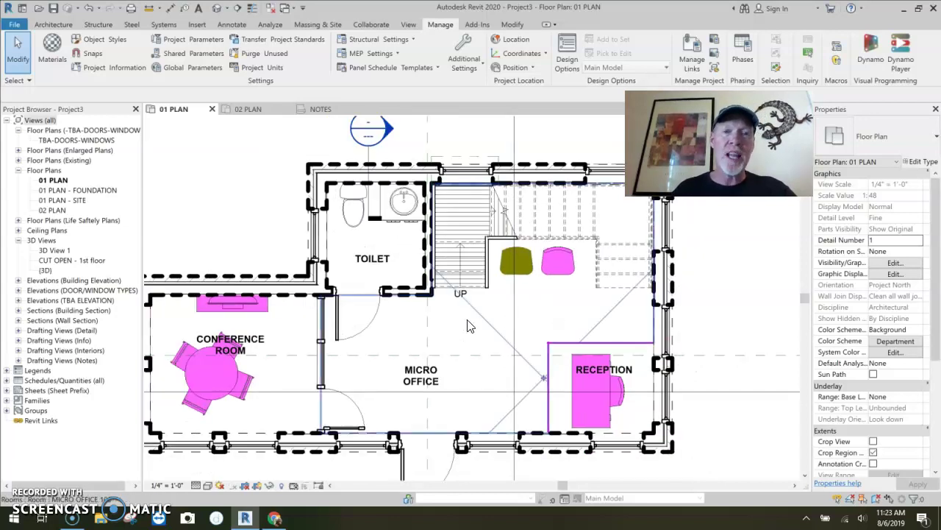
middle_click_drag(371, 357, 426, 311)
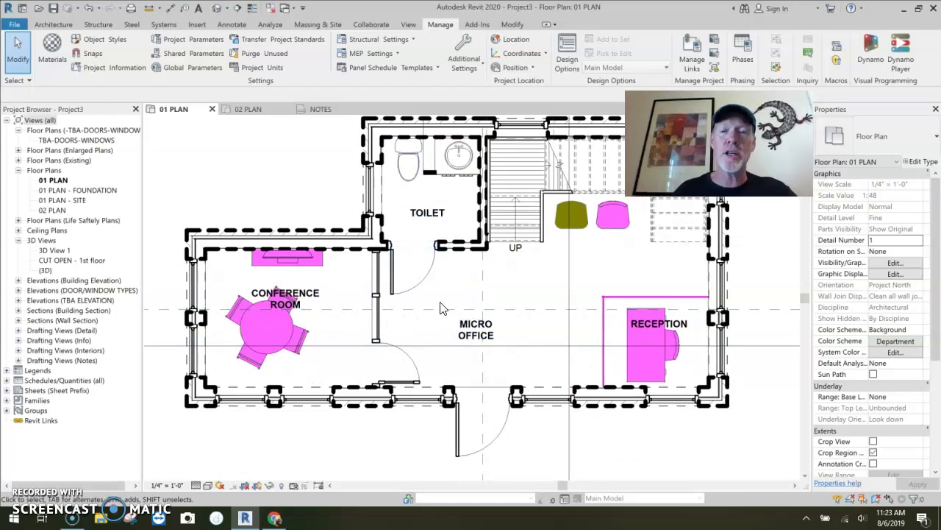
middle_click_drag(533, 232, 492, 257)
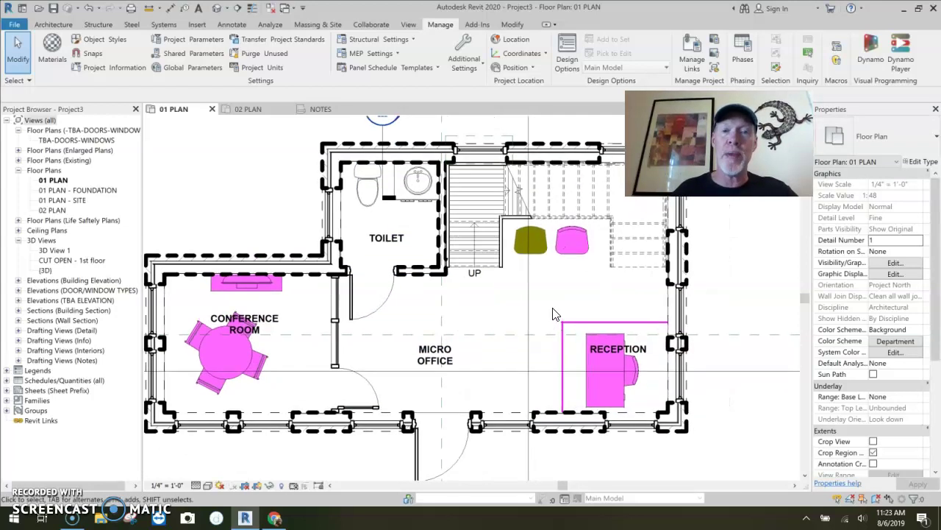
left_click(493, 258)
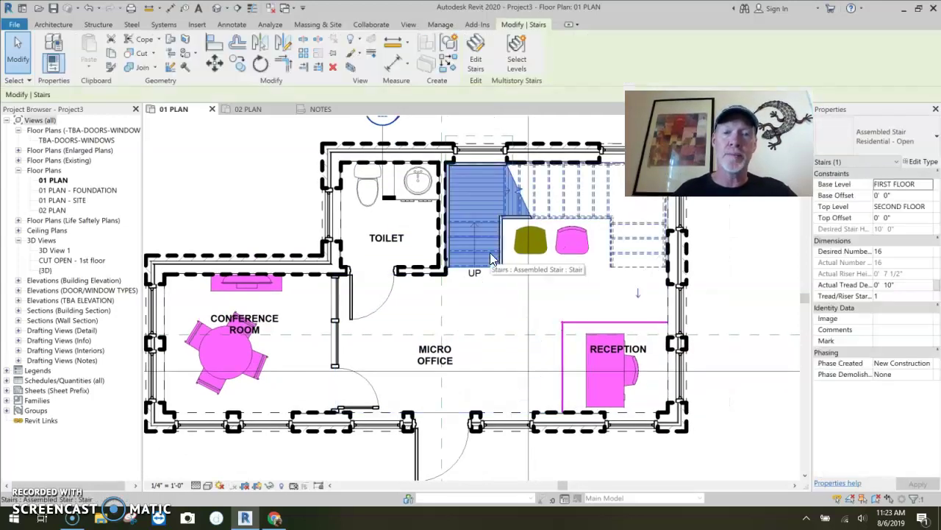
left_click(933, 368)
left_click(894, 373)
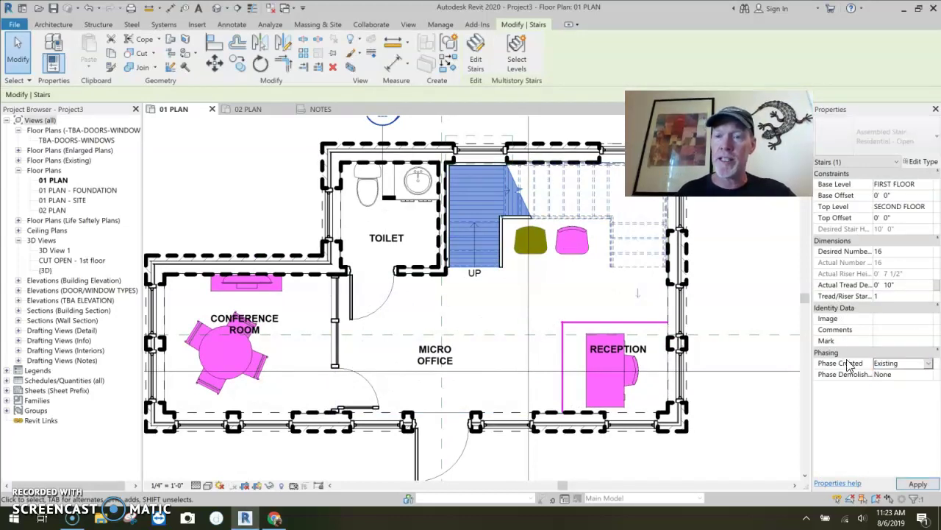
left_click(508, 306)
left_click(277, 167)
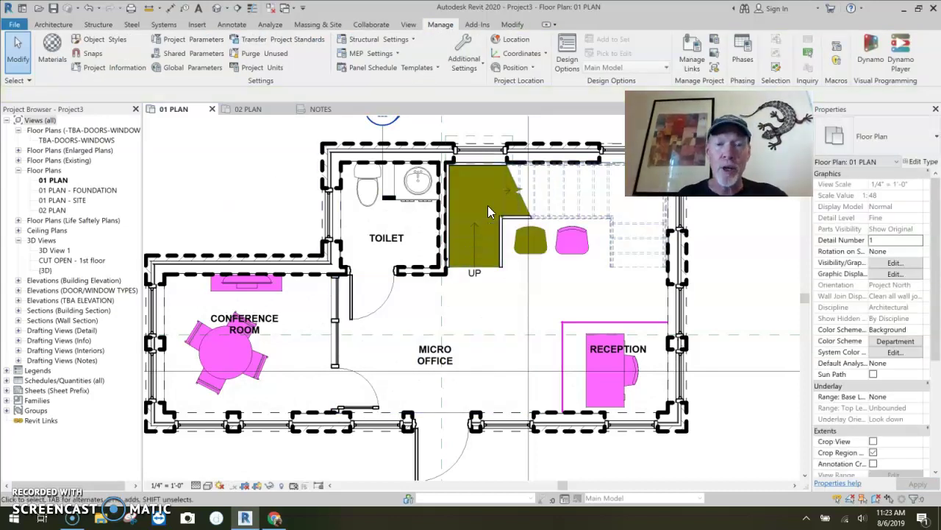
- In the Phasing graphic overrides, set the Existing phase status's projection/surface line colour to Black
left_click(743, 53)
left_click(315, 84)
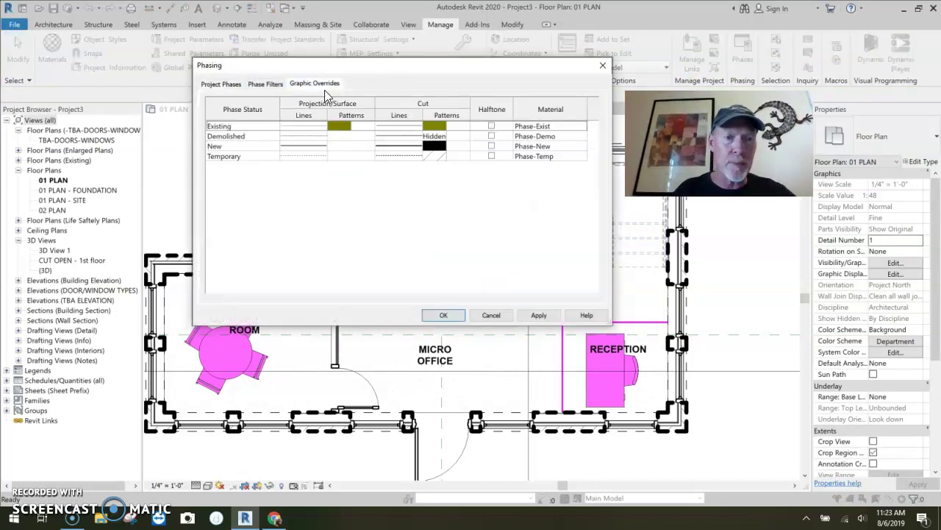
left_click(323, 128)
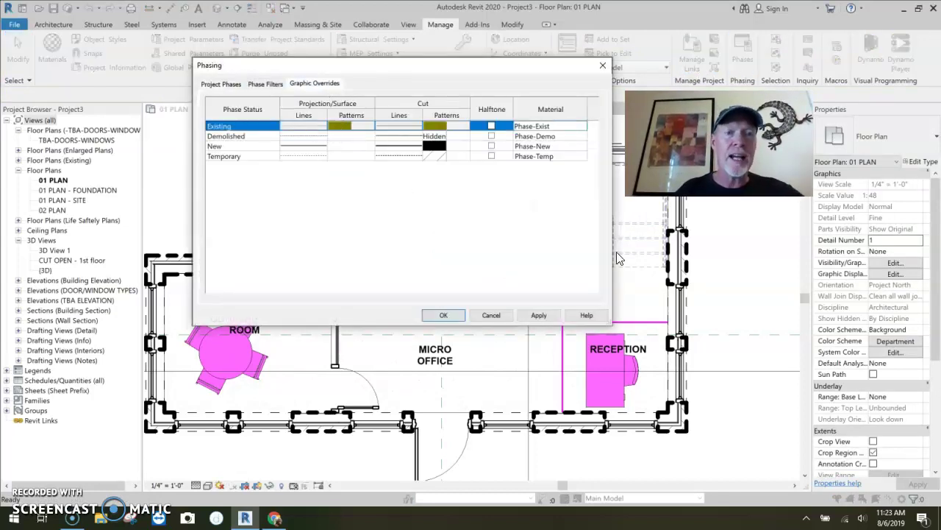
left_click(308, 129)
left_click(309, 128)
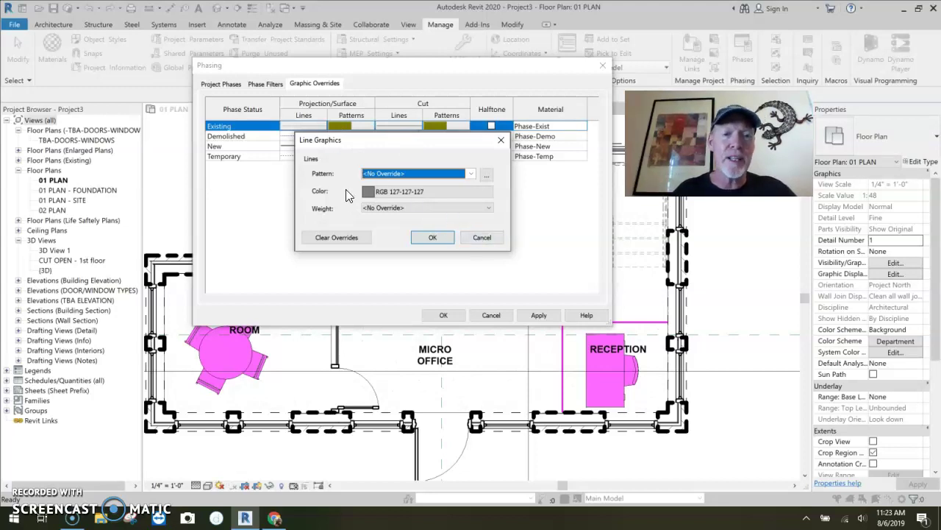
left_click(414, 190)
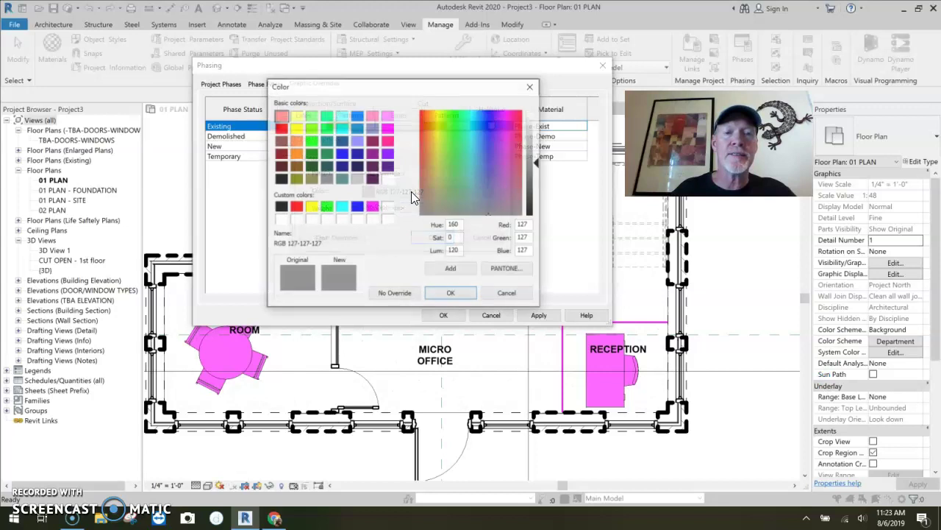
left_click(280, 178)
left_click(451, 292)
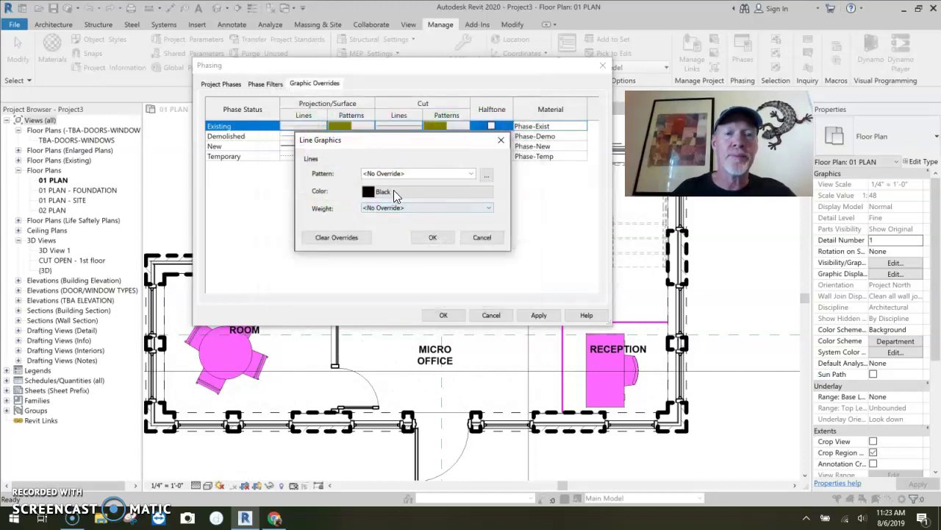
left_click(432, 237)
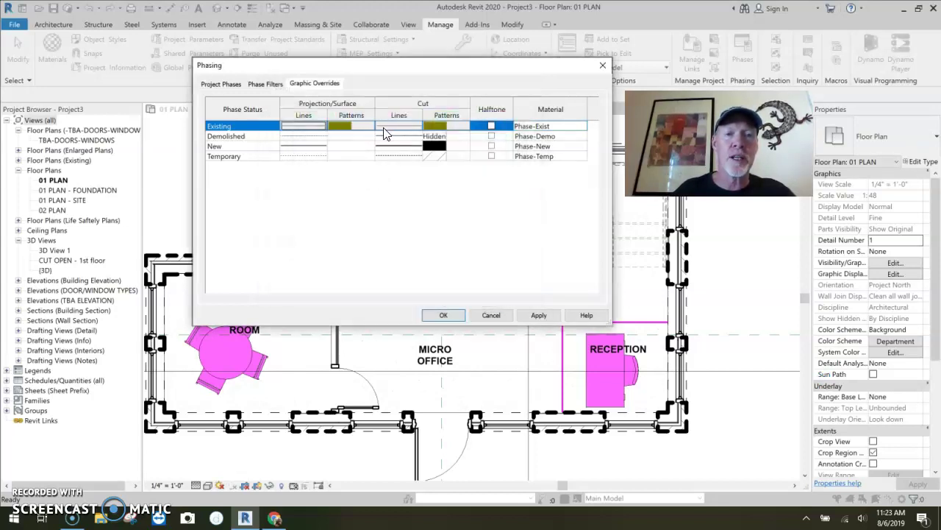
- Set the Existing phase status's cut line colour to Black and accept the phasing changes
left_click(303, 126)
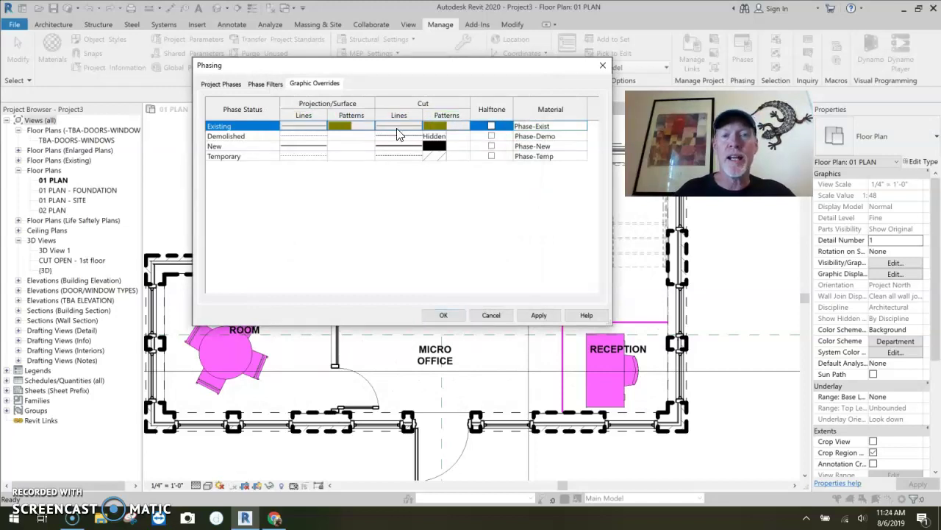
left_click(412, 193)
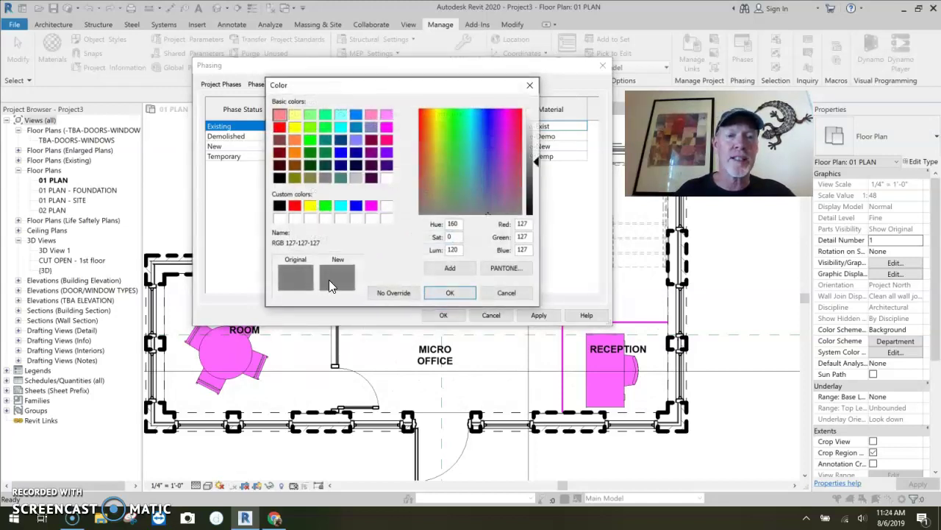
left_click(280, 177)
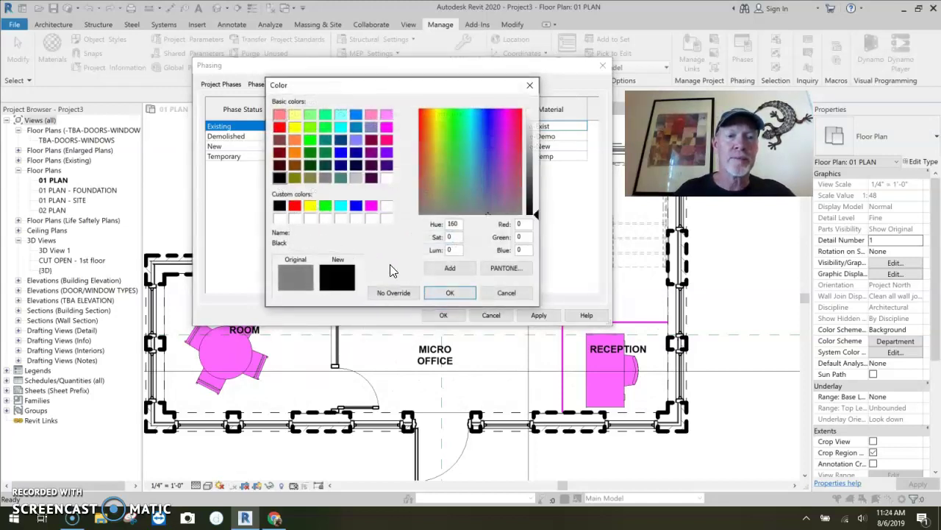
left_click(446, 292)
left_click(433, 239)
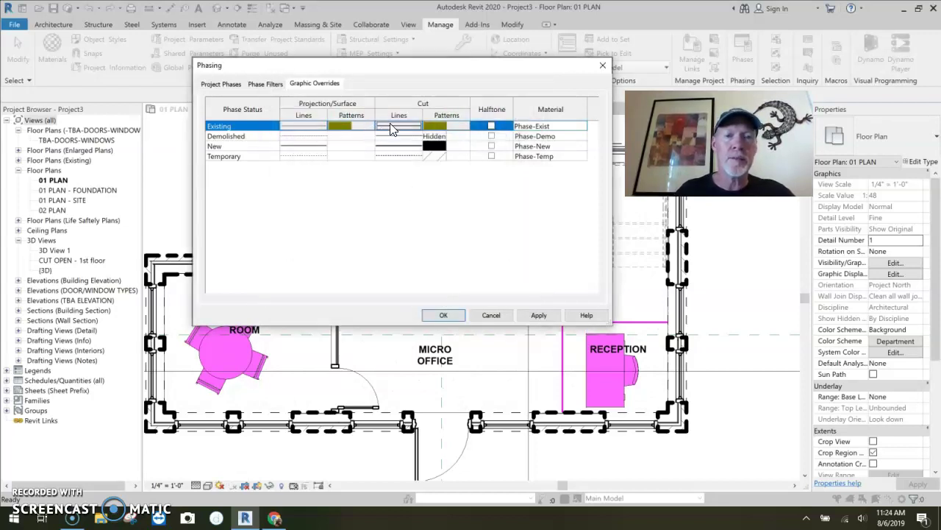
left_click(444, 315)
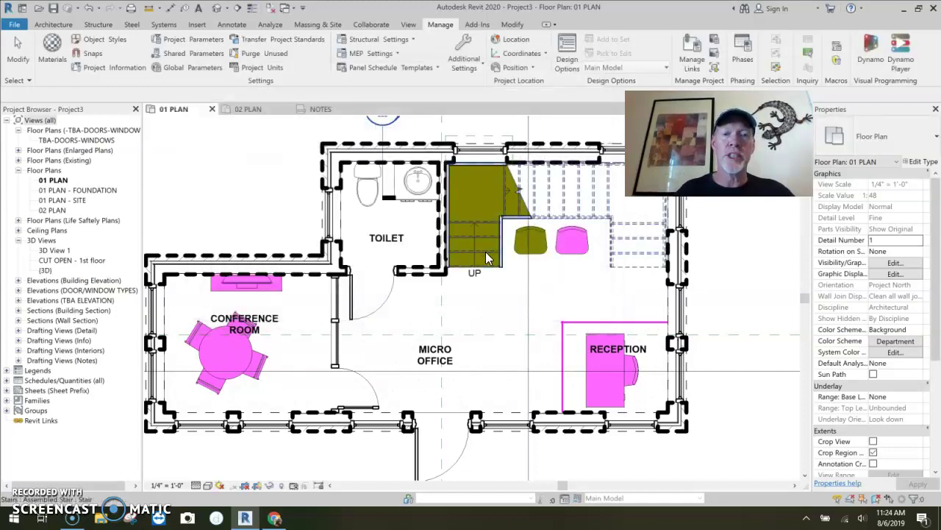
scroll(495, 284, "up", 1)
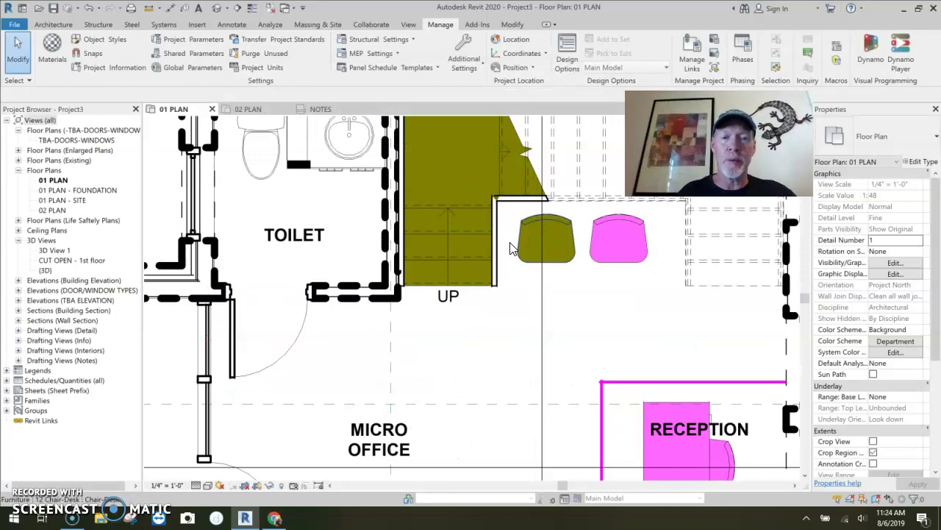
scroll(513, 266, "up", 1)
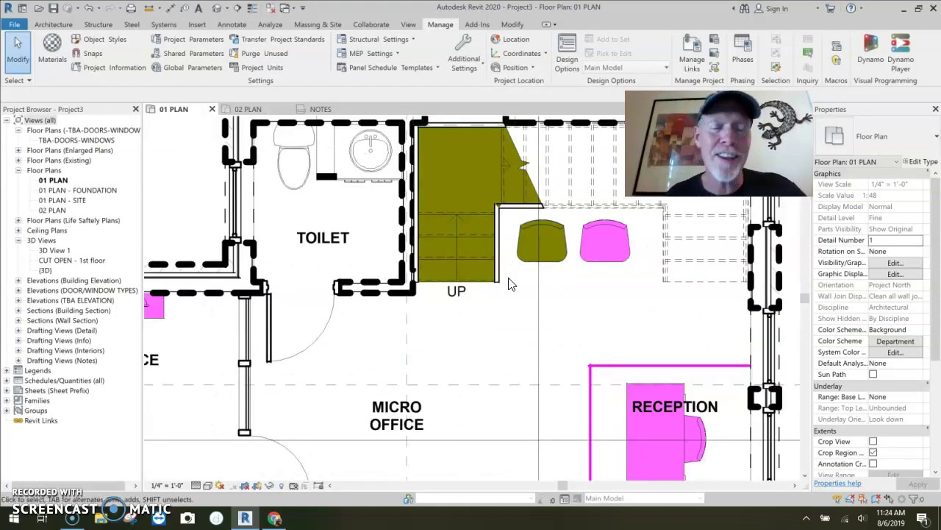
scroll(512, 285, "down", 2)
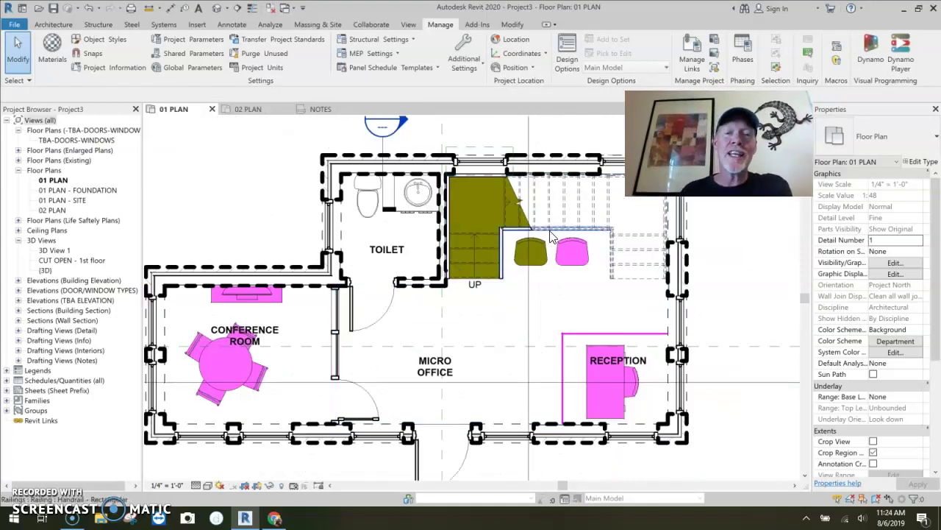
- In the NOTES view, add the text note "PHASES" beside level 3
left_click(319, 108)
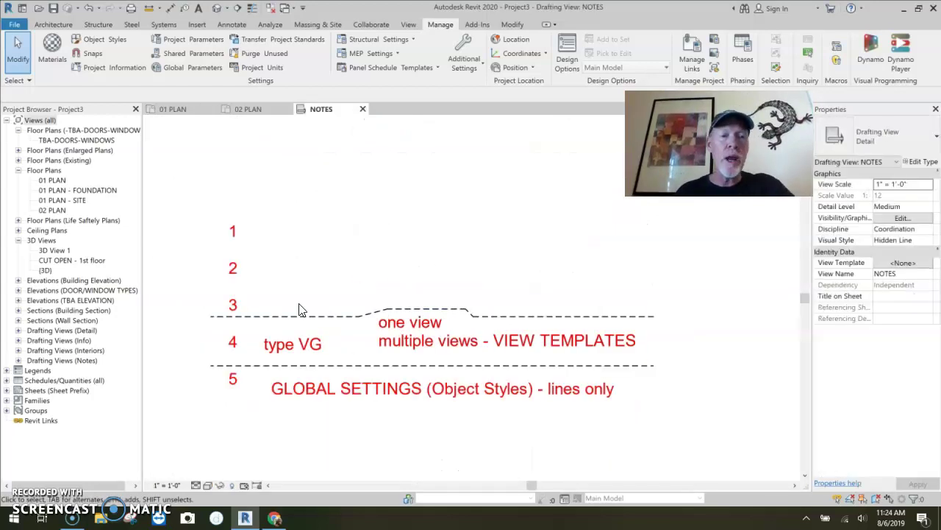
key("t")
key("x")
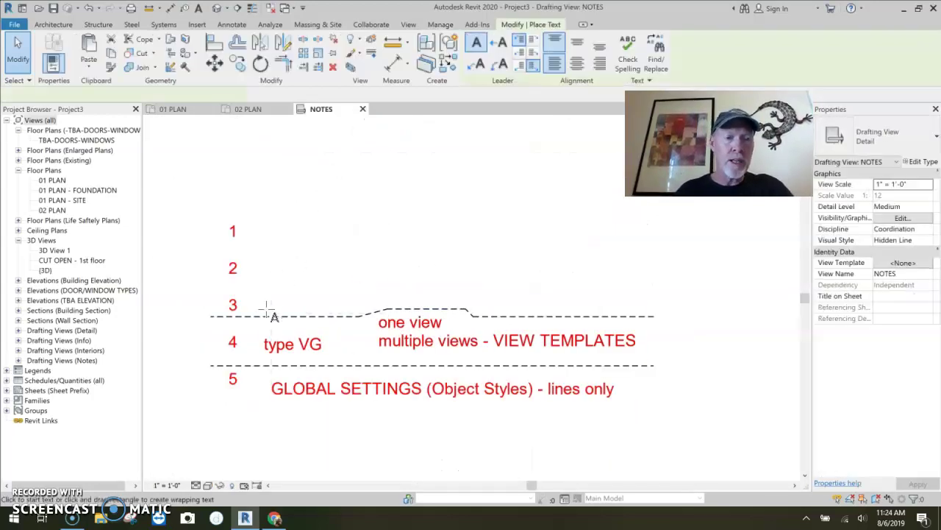
left_click(267, 306)
type("pha")
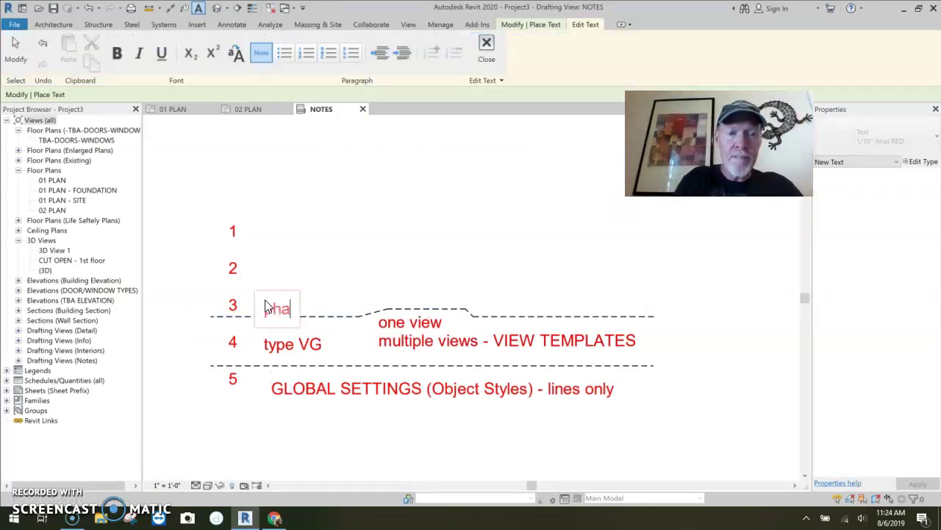
key("BackSpace")
key("BackSpace")
key("BackSpace")
type("PHASES")
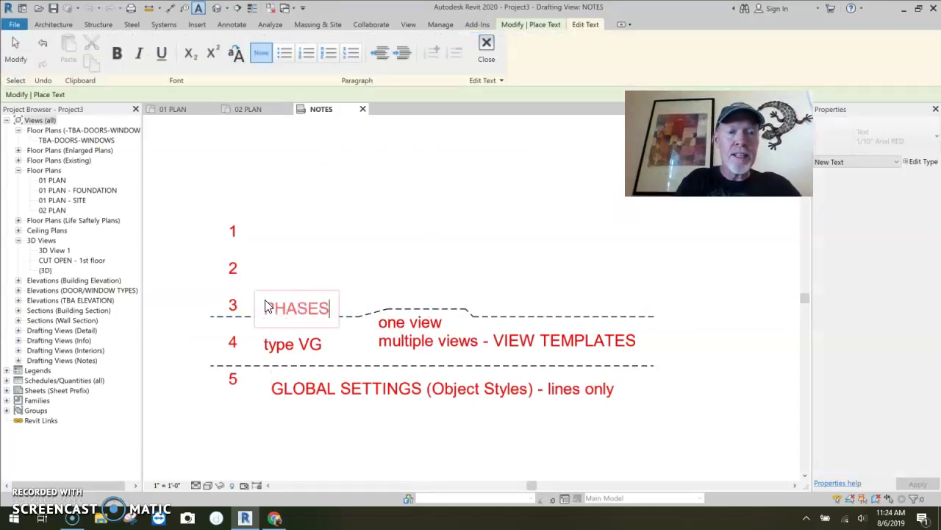
left_click(295, 410)
key("Escape")
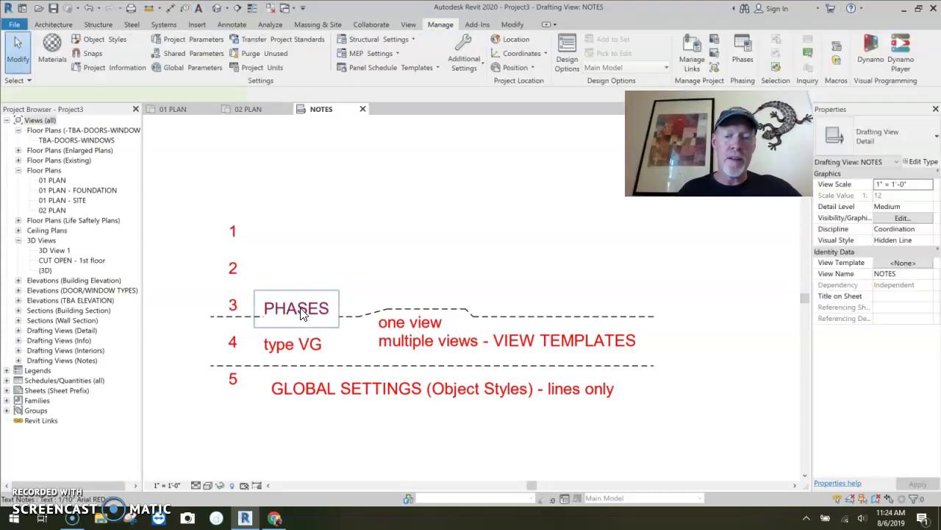
- Shift the "PHASES" note slightly upward, clear of the dashed line below it, and clear the selection
left_click(301, 313)
left_click(324, 397)
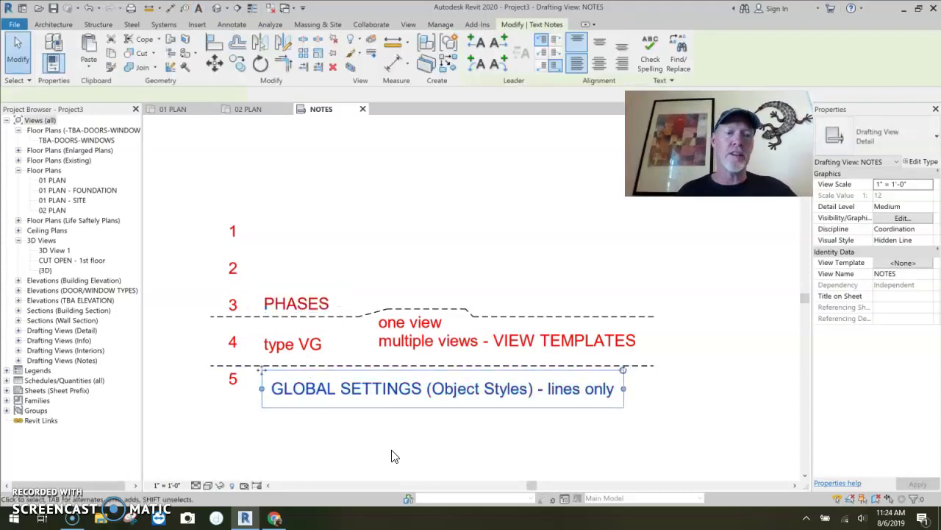
left_click(436, 428)
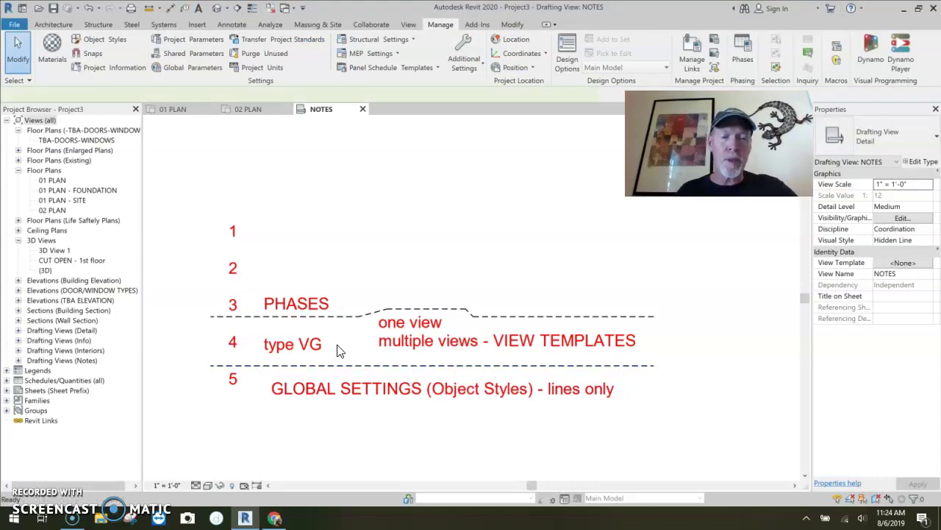
- Draw a horizontal 2 - Dash detail line between levels 2 and 3, spanning the width of the notes
key("d")
key("l")
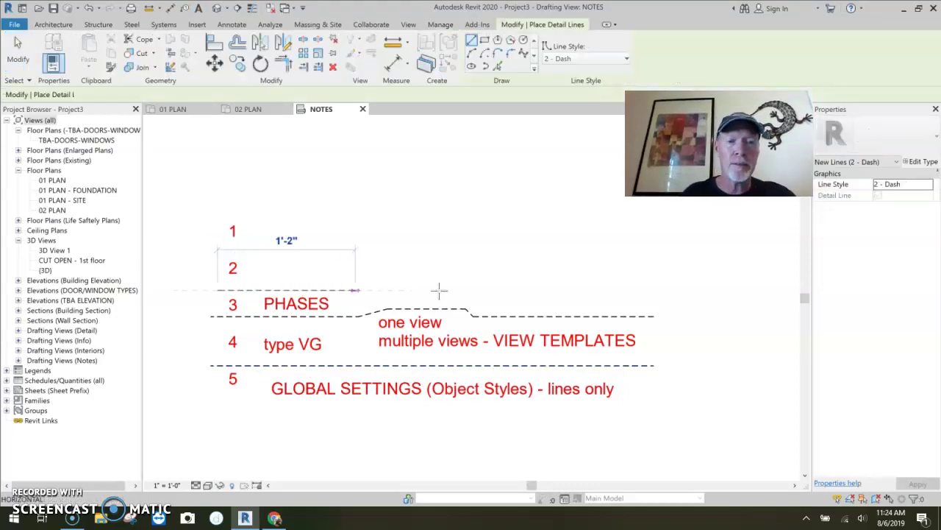
left_click(589, 300)
key("Escape")
key("Escape")
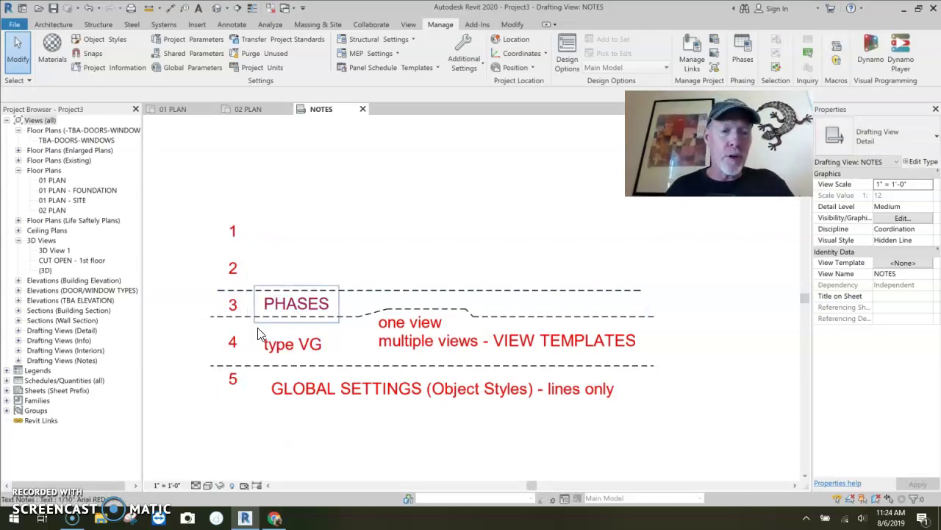
- Add the text note "FILTERS" beside level 2 in the NOTES view
key("t")
key("x")
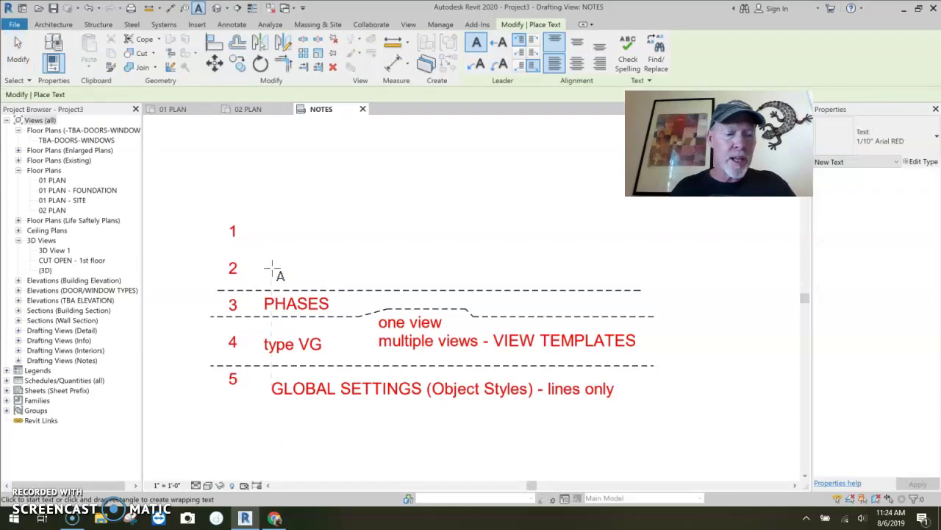
left_click(270, 259)
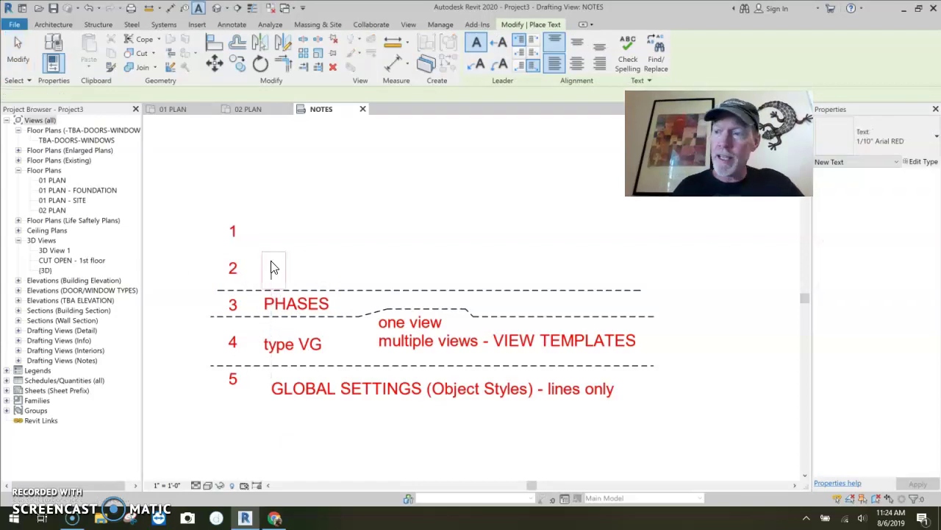
type("FILTERS")
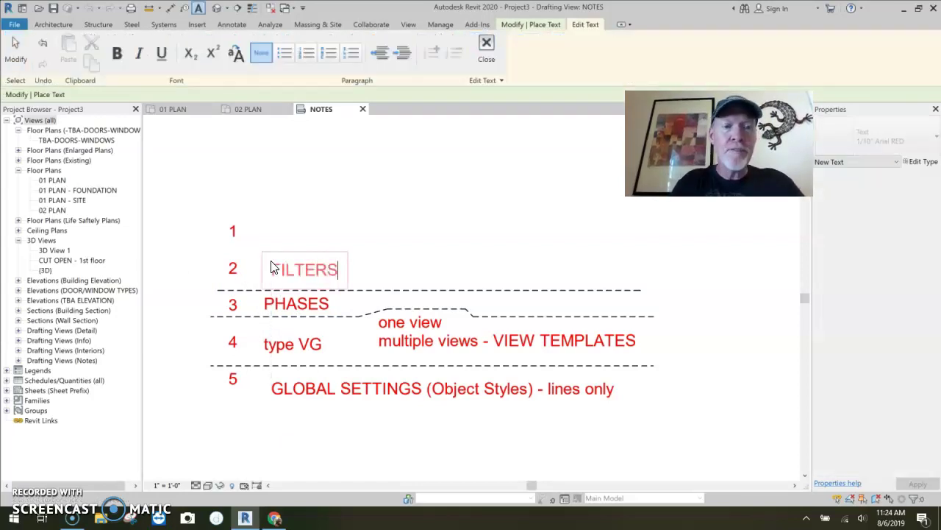
left_click(342, 440)
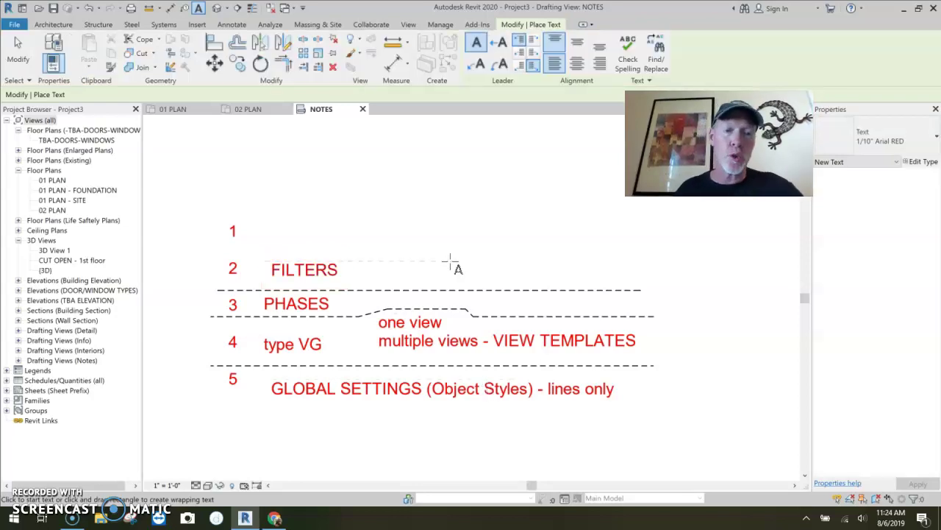
key("Escape")
key("Escape")
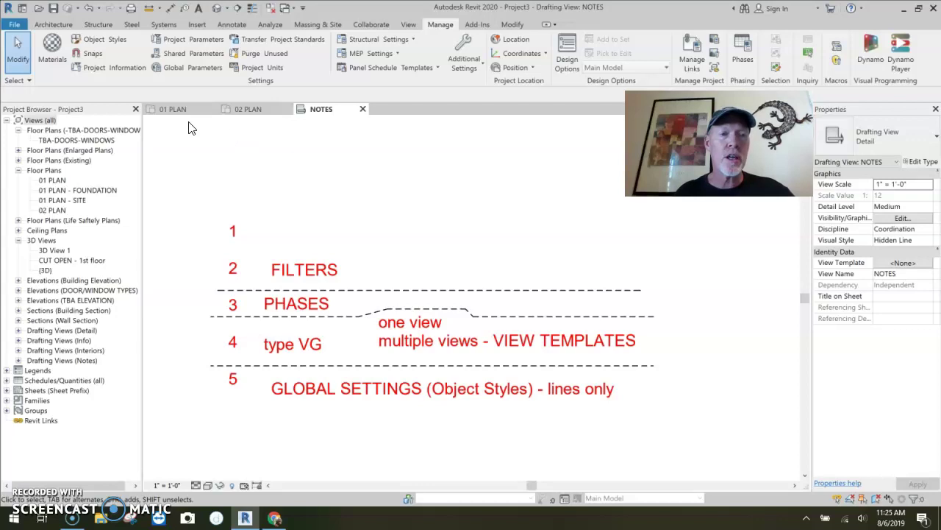
- In the 01 PLAN view, open the V/G filter overrides of its assigned PLAN - TYPICAL view template
left_click(173, 109)
scroll(469, 310, "down", 1)
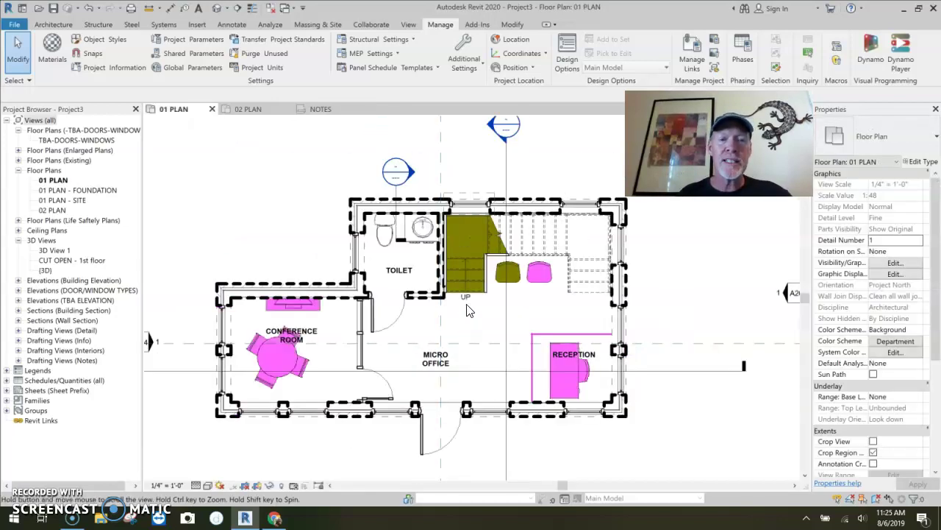
middle_click_drag(469, 310, 466, 278)
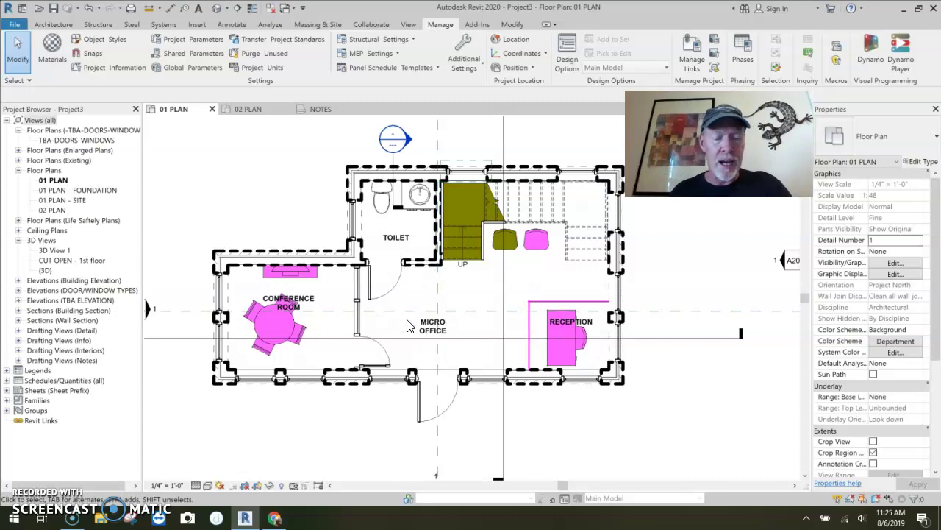
scroll(938, 406, "down", 5)
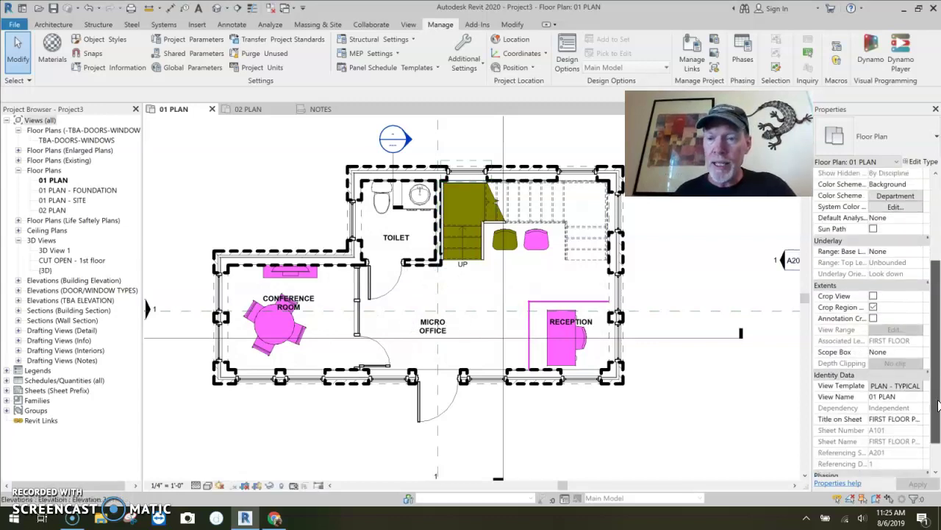
scroll(938, 406, "down", 1)
left_click(895, 363)
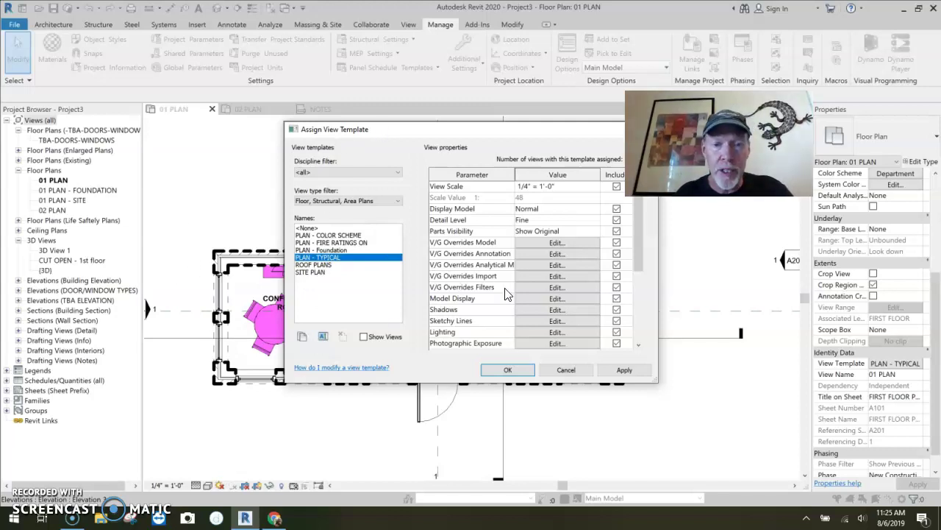
left_click(566, 287)
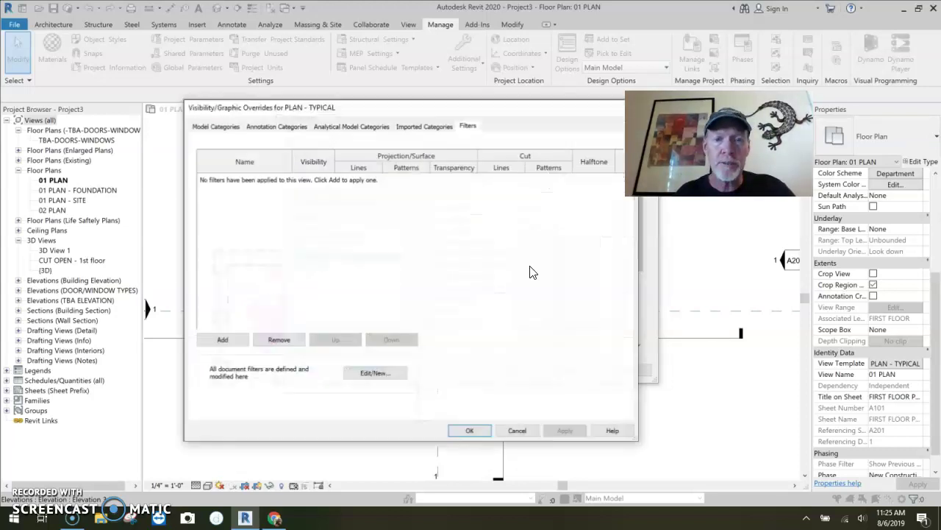
- Create a new rule-based filter named CHAIRS
left_click(237, 343)
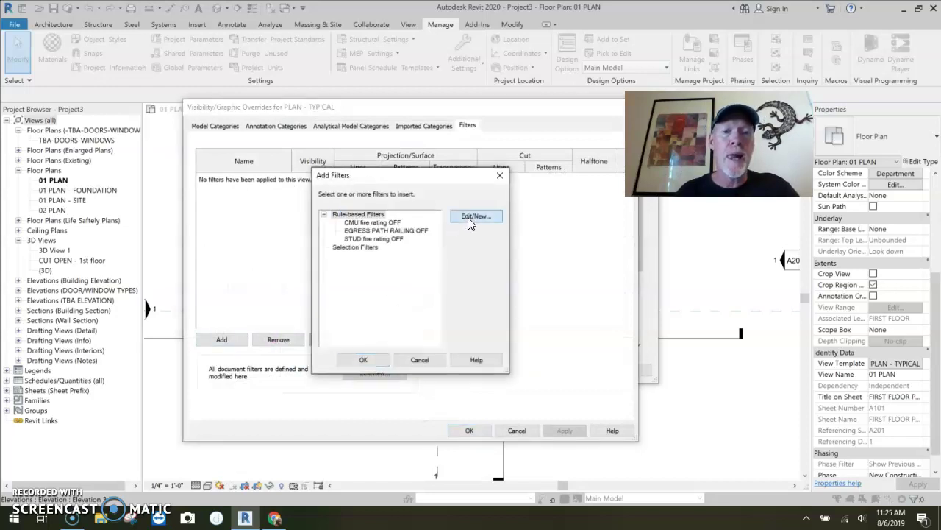
left_click(468, 219)
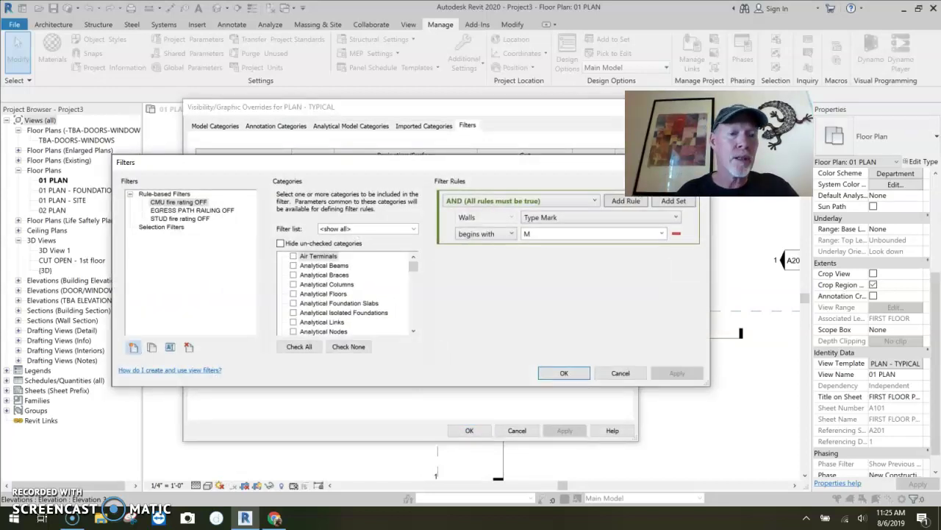
left_click(133, 346)
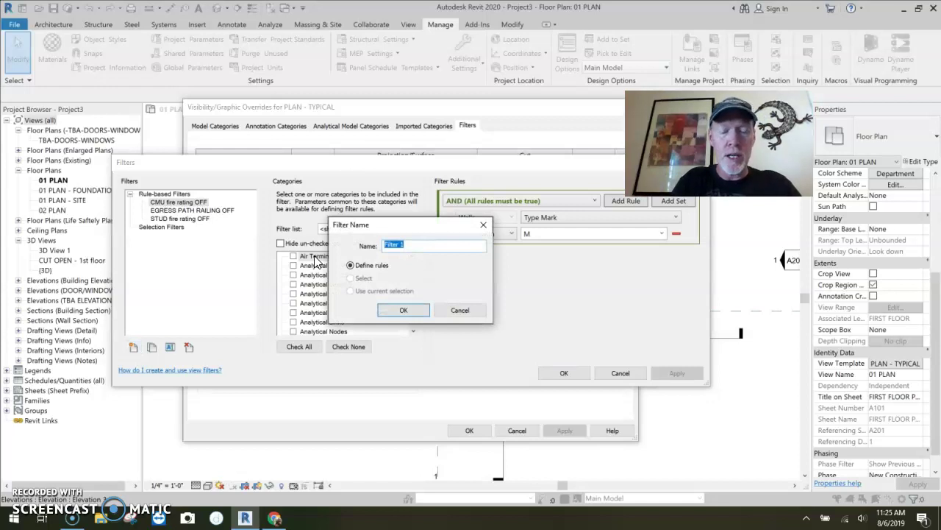
type("CHAR")
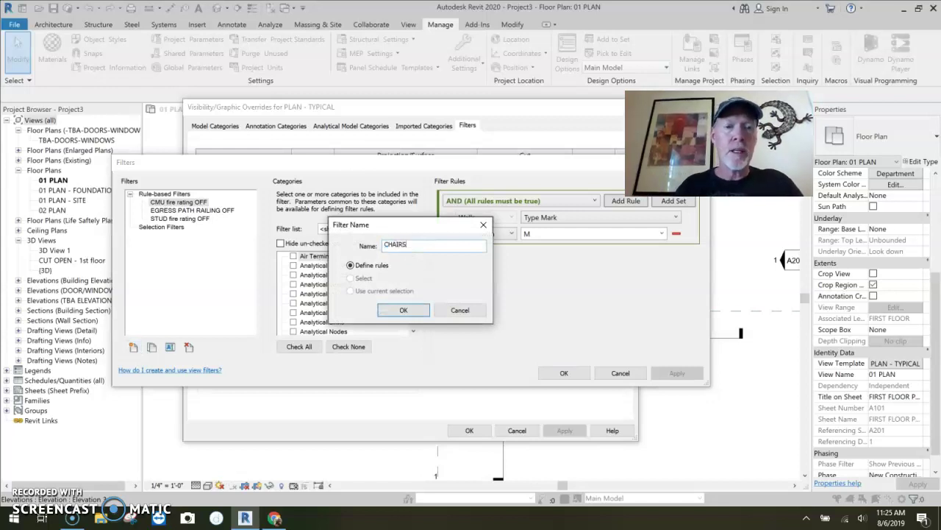
left_click(401, 310)
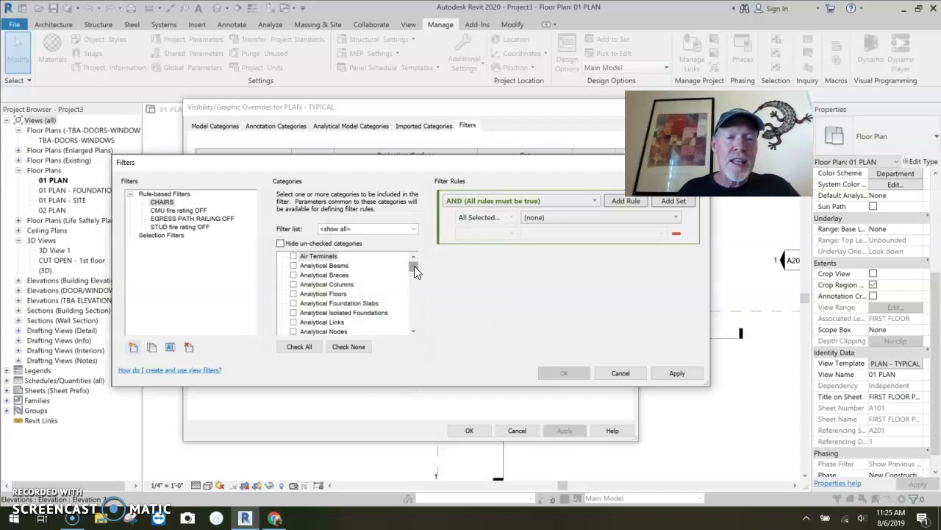
- Limit the CHAIRS filter to the Furniture category with the rule Family Name contains CHAIR, and accept the filter definition
left_click_drag(414, 265, 414, 287)
left_click(294, 294)
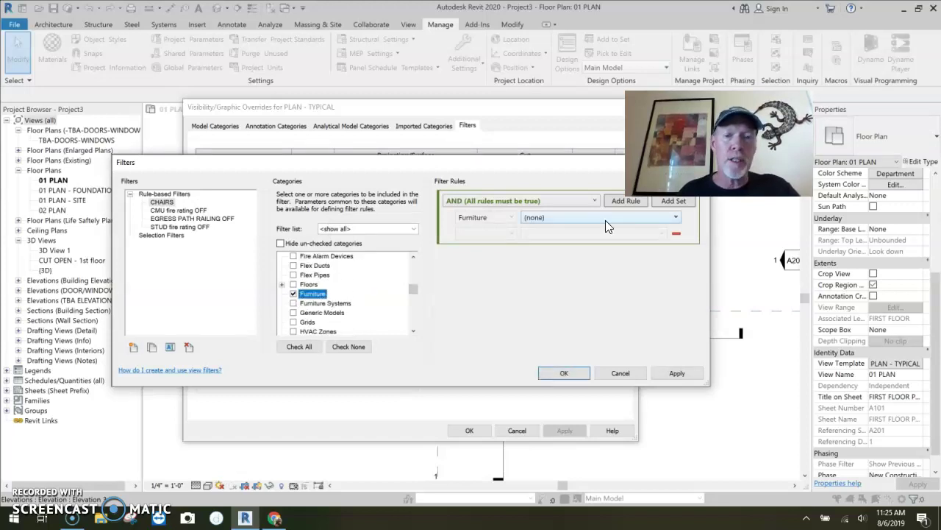
left_click(563, 217)
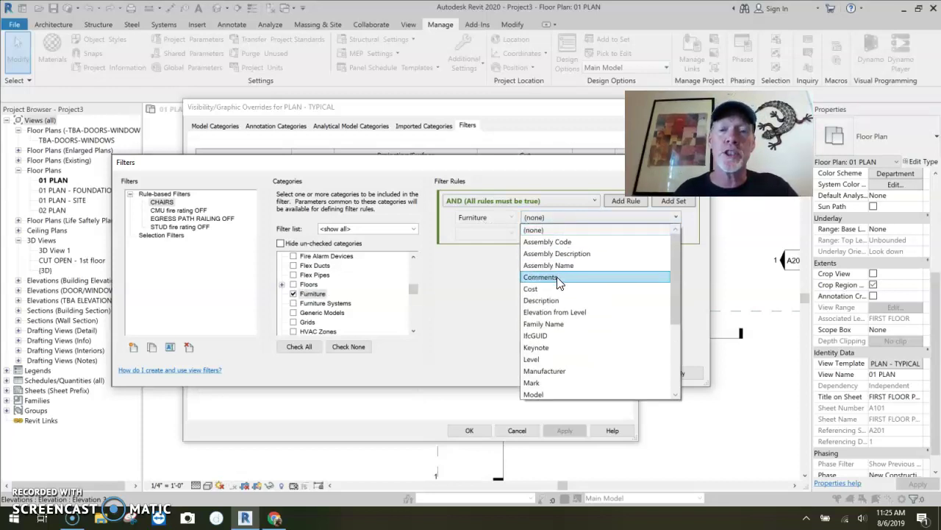
left_click(559, 324)
left_click(482, 234)
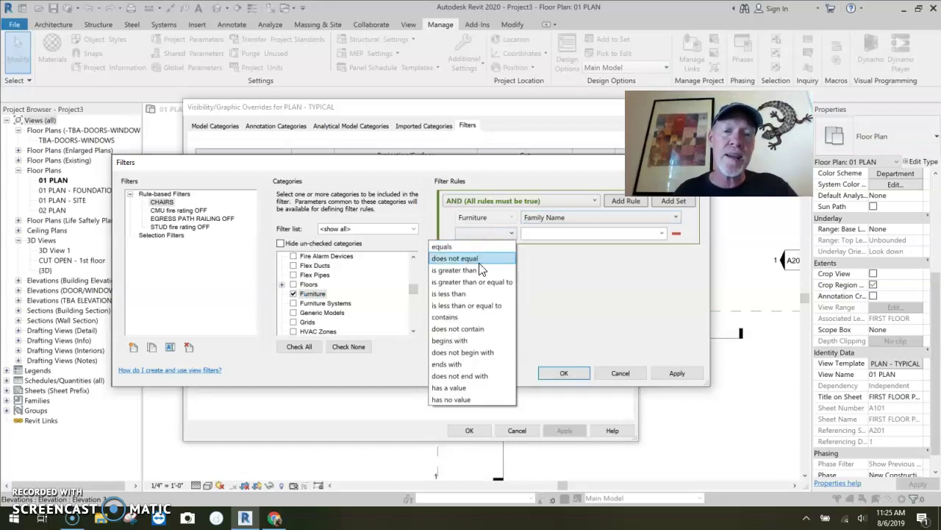
left_click(456, 316)
left_click(531, 236)
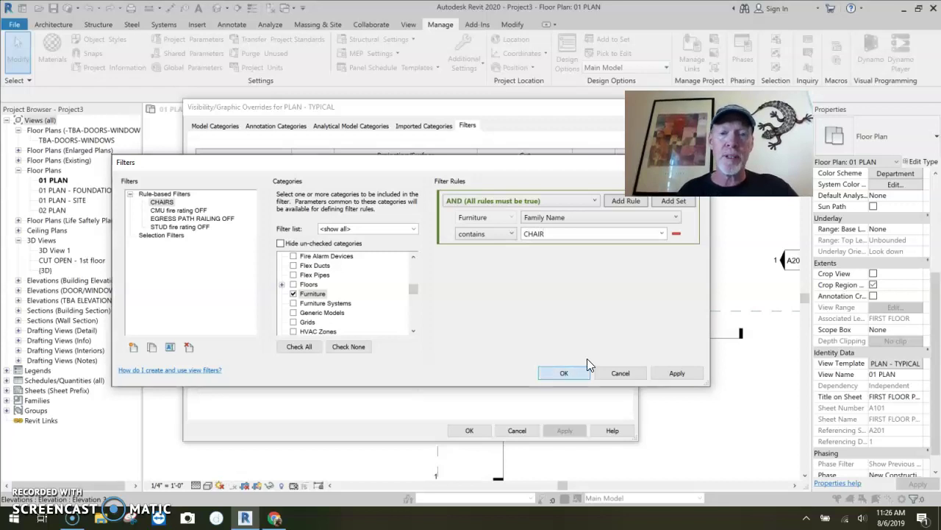
left_click(564, 373)
- Add the CHAIRS filter to the PLAN - TYPICAL template's filter overrides
left_click(363, 359)
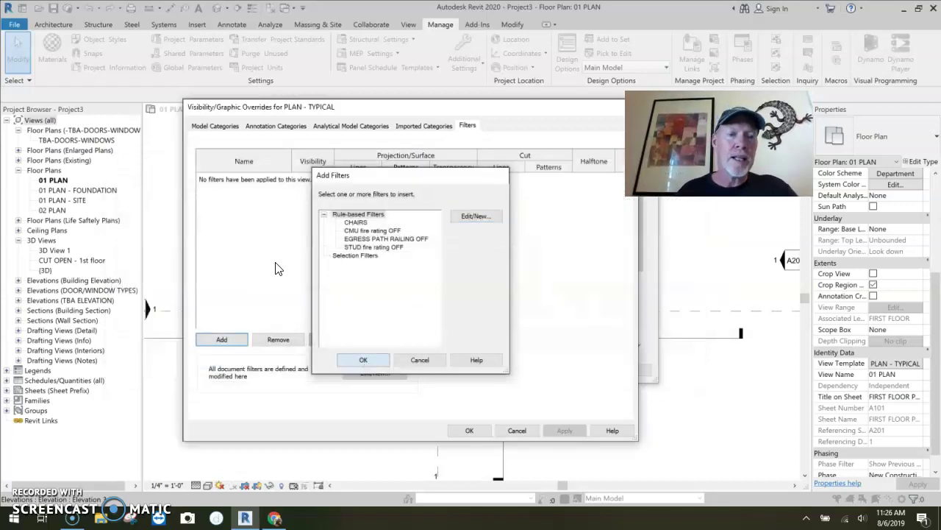
left_click(221, 340)
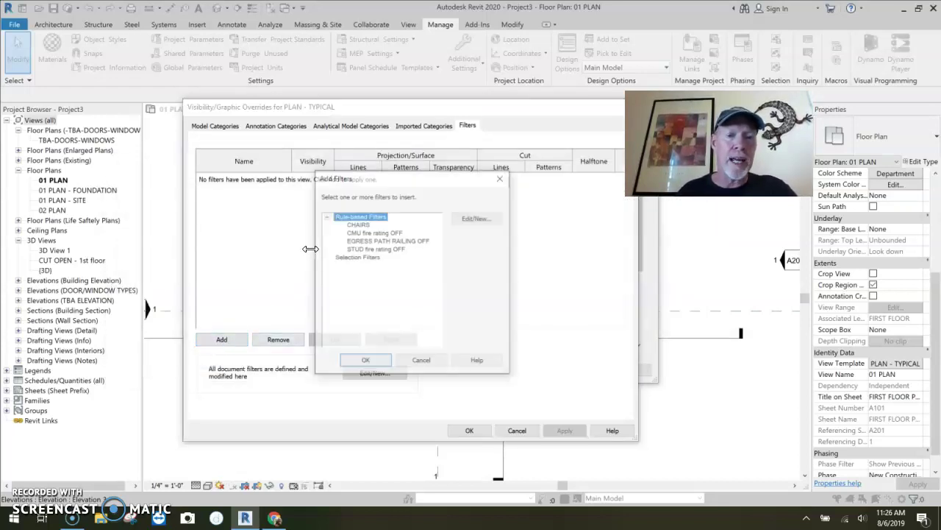
left_click(353, 360)
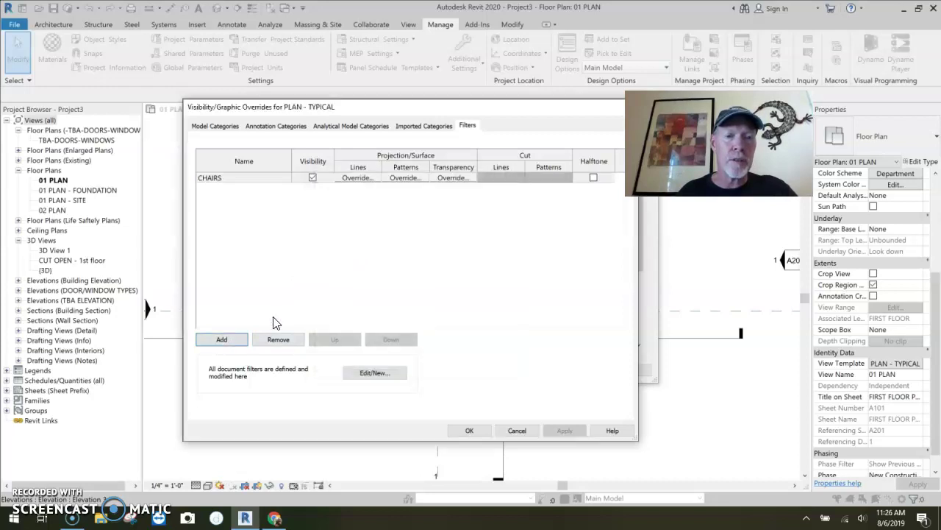
- Override the CHAIRS filter's projection surface foreground pattern with a solid fill in blue RGB 009-009-255 and apply the view template changes
left_click(407, 178)
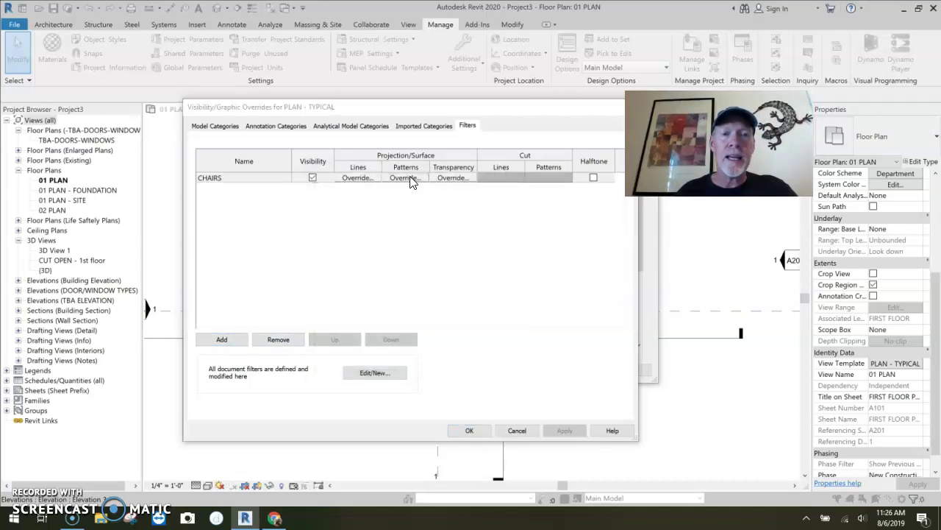
left_click(397, 237)
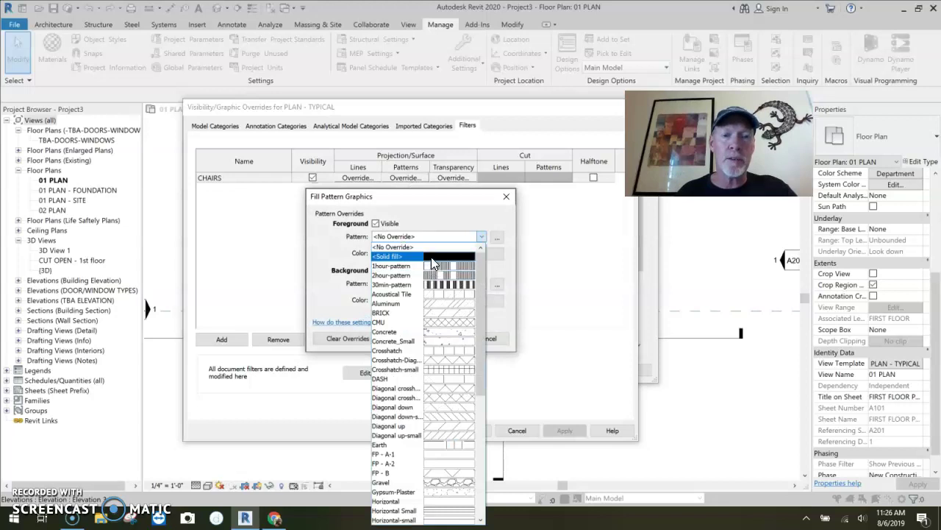
left_click(431, 258)
left_click(407, 254)
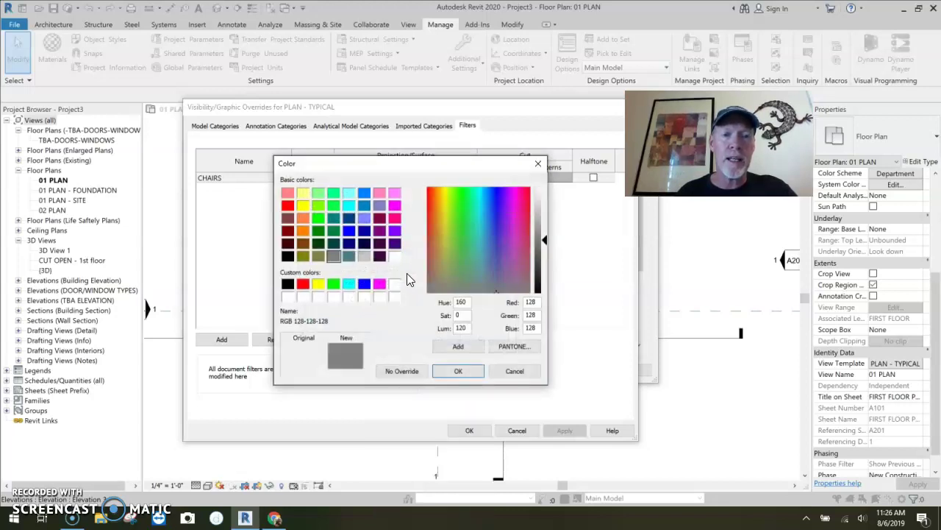
left_click(365, 231)
left_click(537, 238)
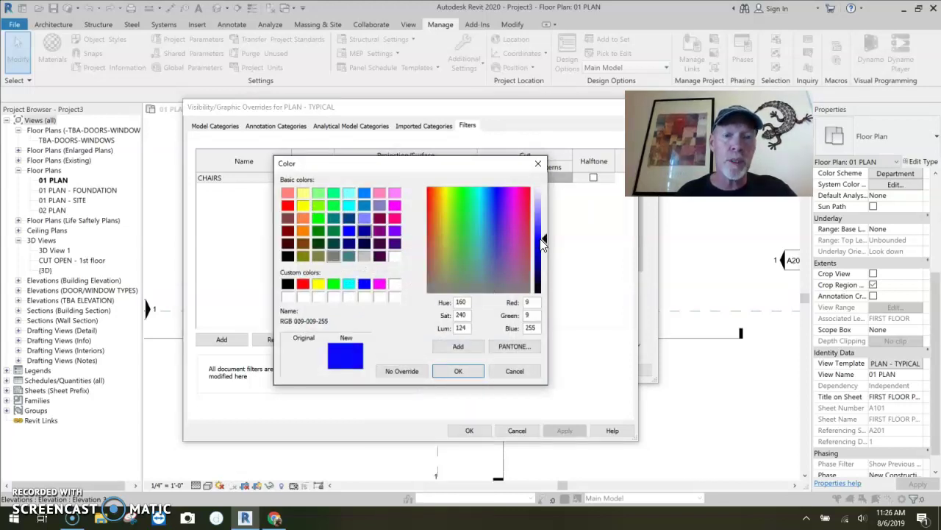
left_click(458, 371)
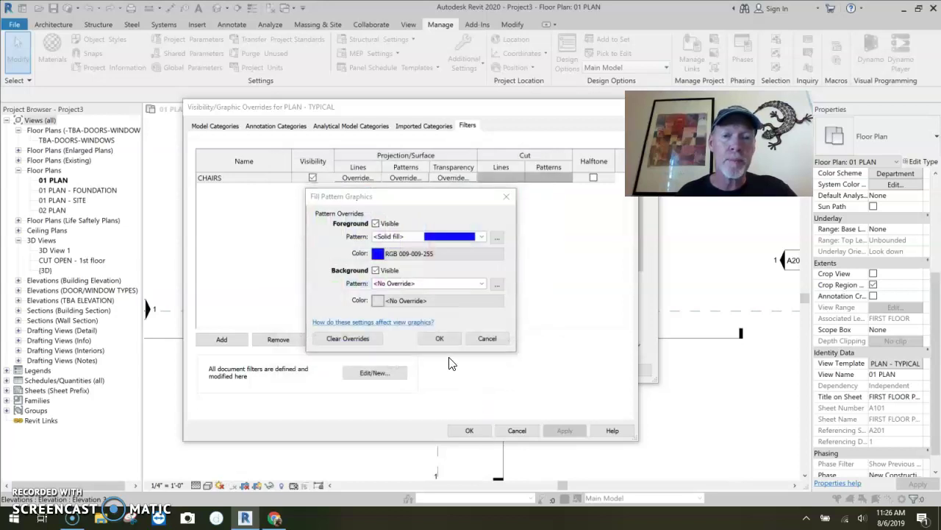
left_click(439, 338)
left_click(473, 428)
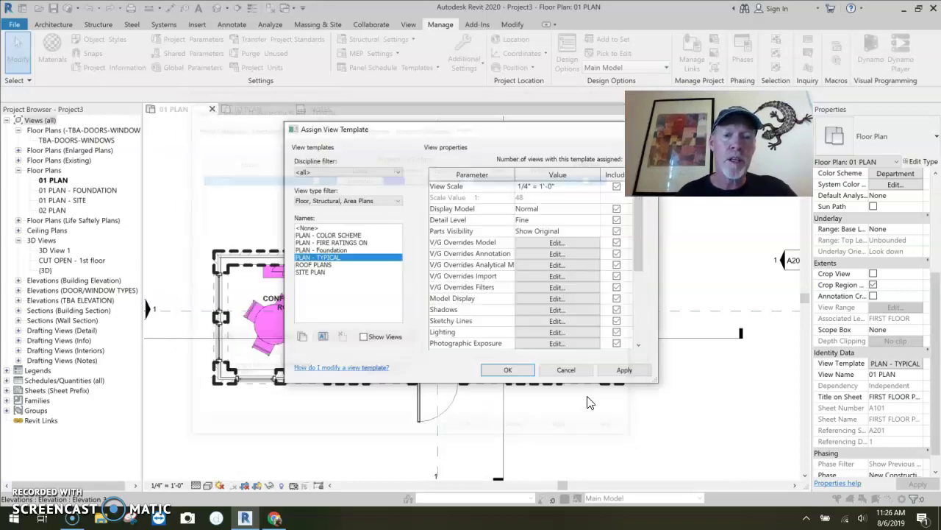
left_click(506, 372)
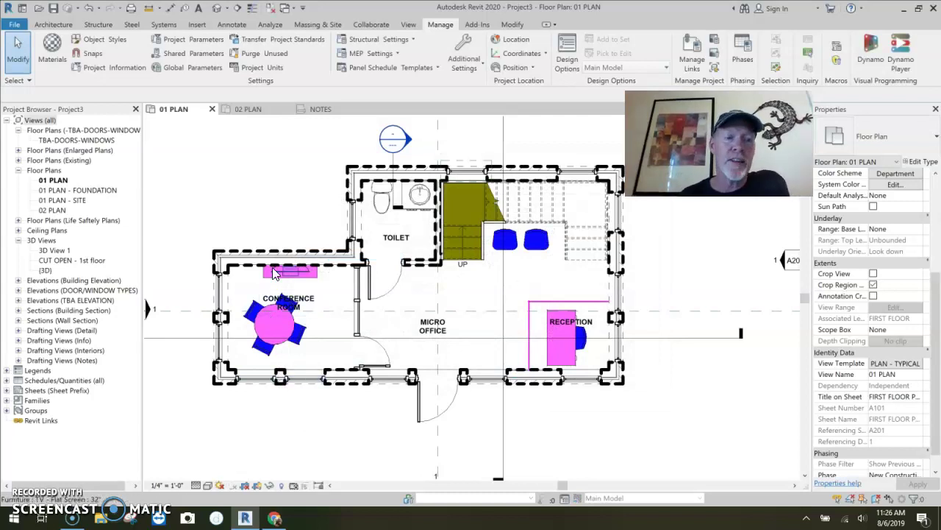
- In the NOTES view, draw a horizontal 2 - Dash detail line about 3'-7" long between levels 1 and 2
left_click(320, 110)
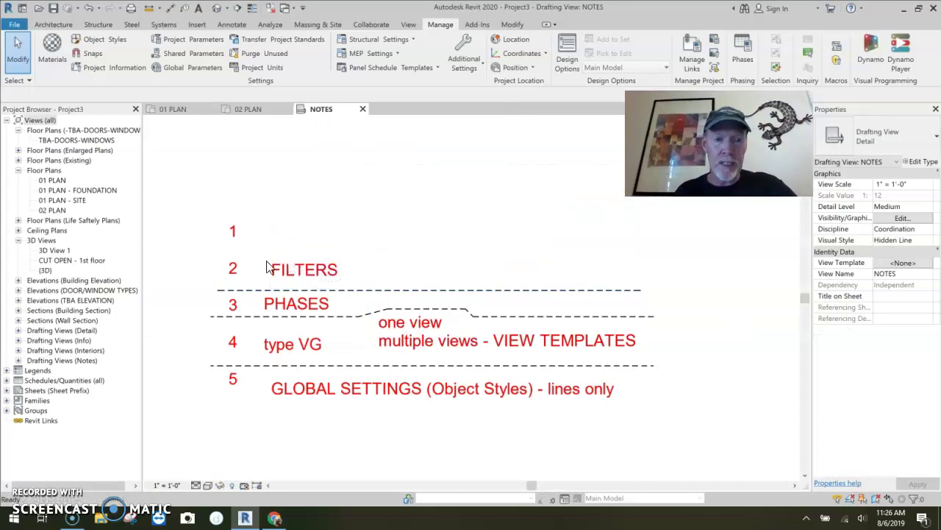
key("d")
key("l")
left_click(211, 246)
left_click(640, 250)
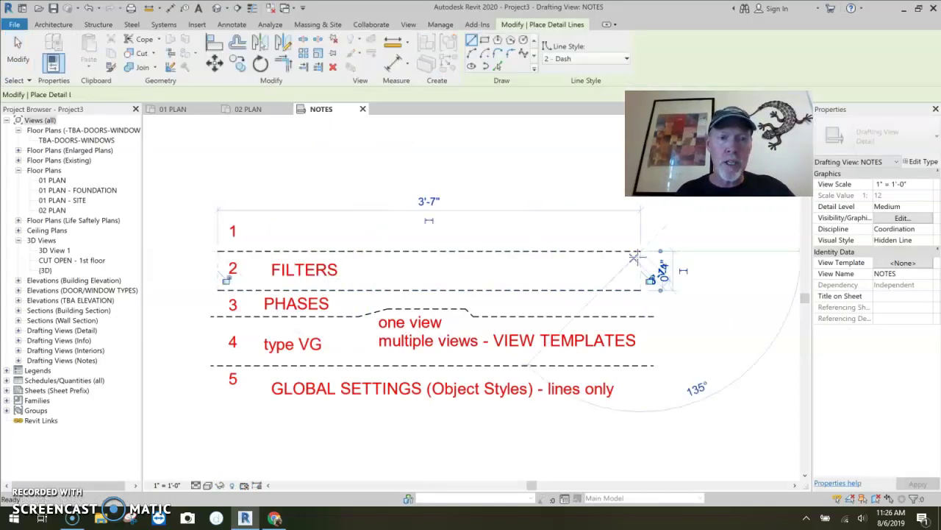
key("Escape")
key("Escape")
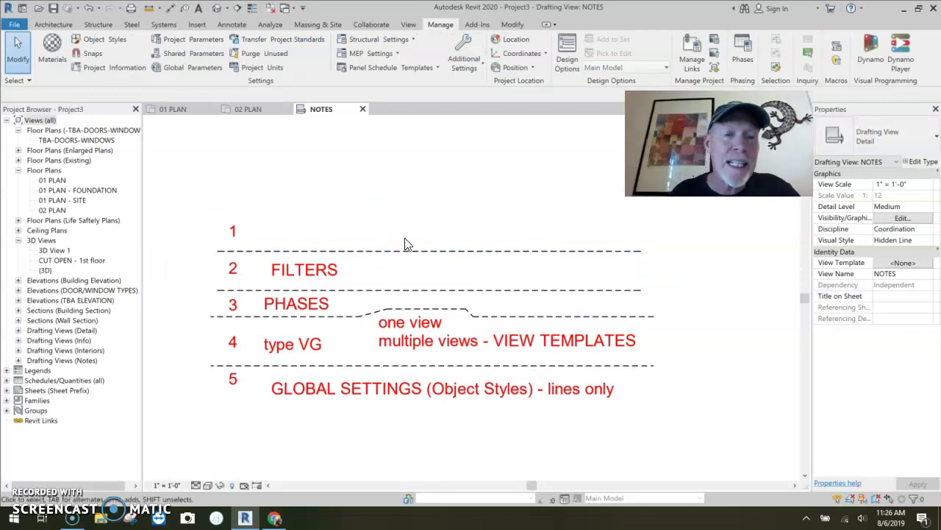
- Add the text note "RIGHT - CLICK" beside level 1
key("t")
key("x")
left_click(287, 236)
type("RIGHT ")
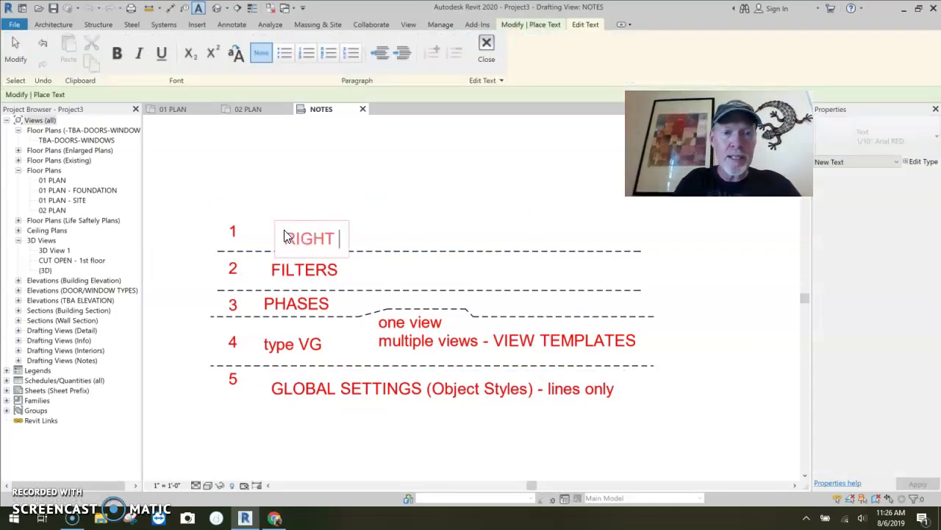
type("- CLICK")
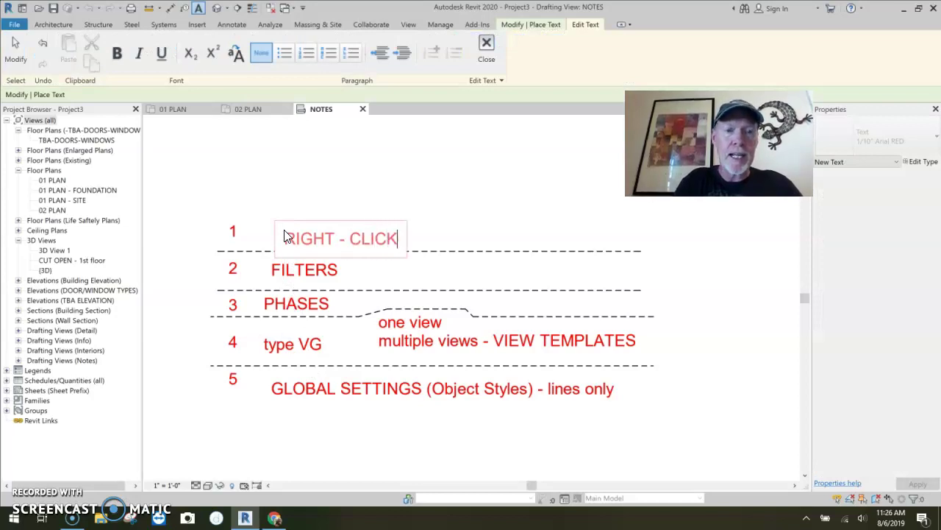
left_click(440, 203)
key("Escape")
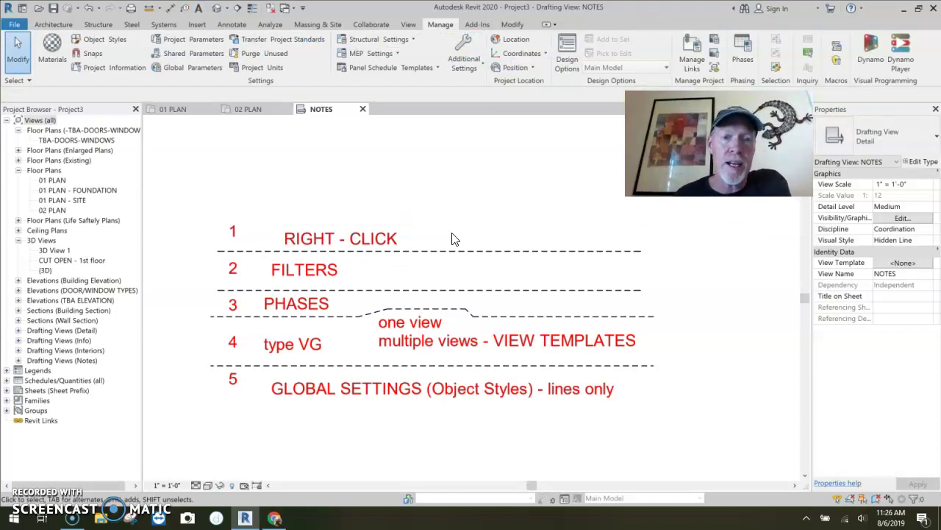
- In the 01 PLAN view, open the view-specific element graphics overrides for the round conference room table
key("ctrl+Tab")
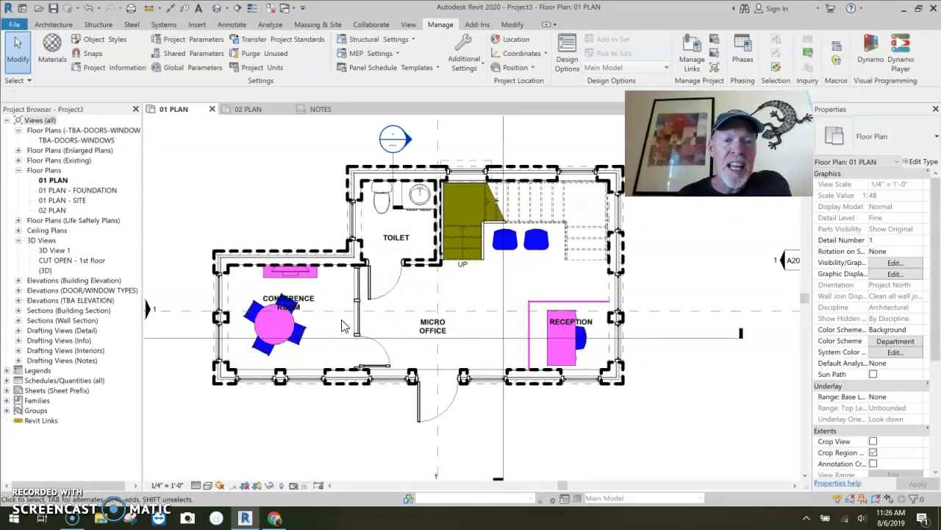
scroll(437, 284, "up", 2)
middle_click_drag(444, 292, 422, 322)
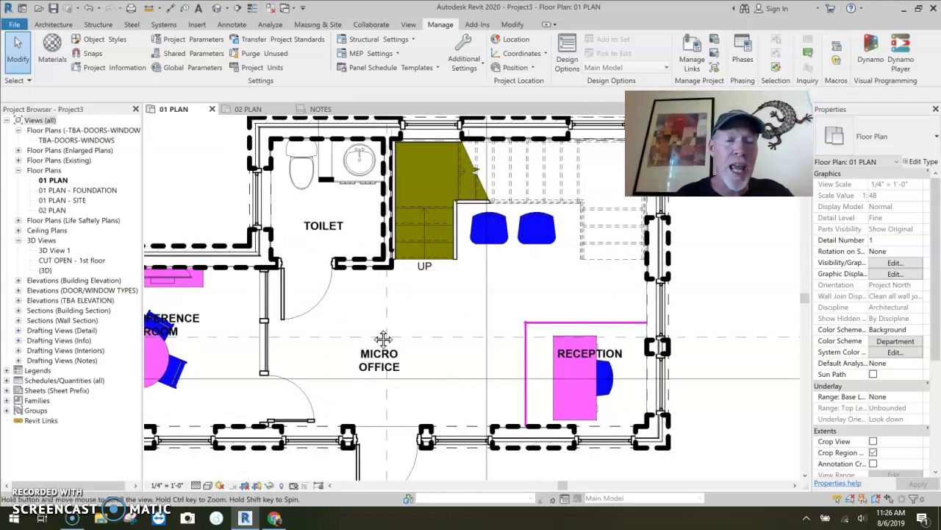
middle_click_drag(383, 340, 485, 310)
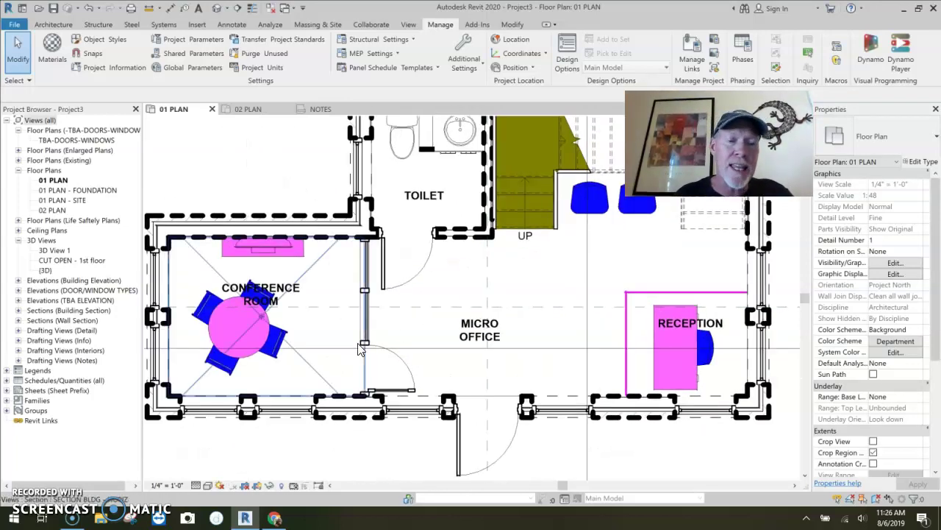
left_click(251, 361)
right_click(250, 359)
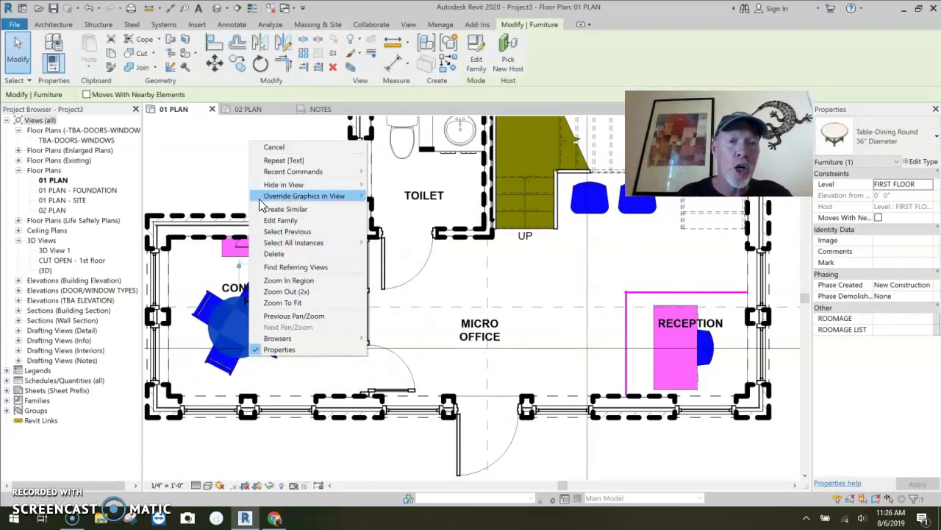
mouse_move(283, 197)
left_click(397, 197)
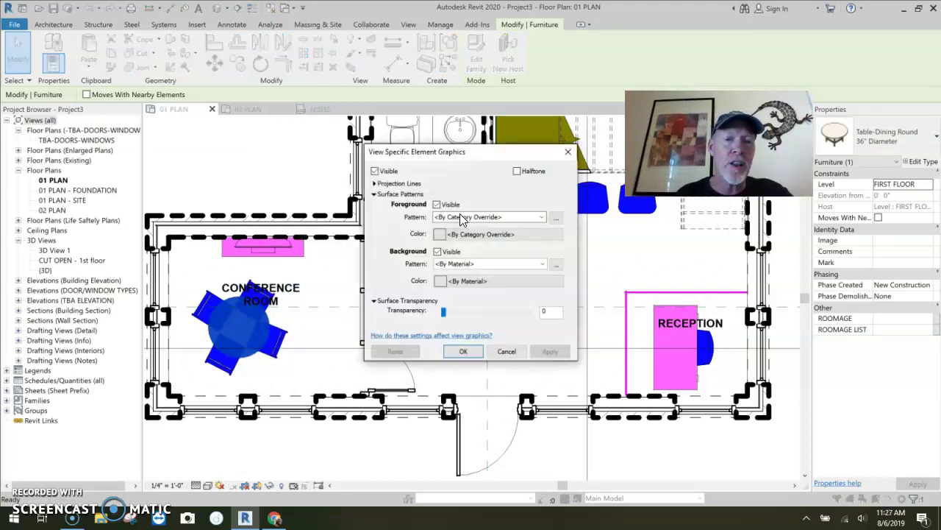
- Override the round table's foreground surface pattern with a solid fill in yellow and return to the NOTES view
left_click(462, 217)
left_click(493, 243)
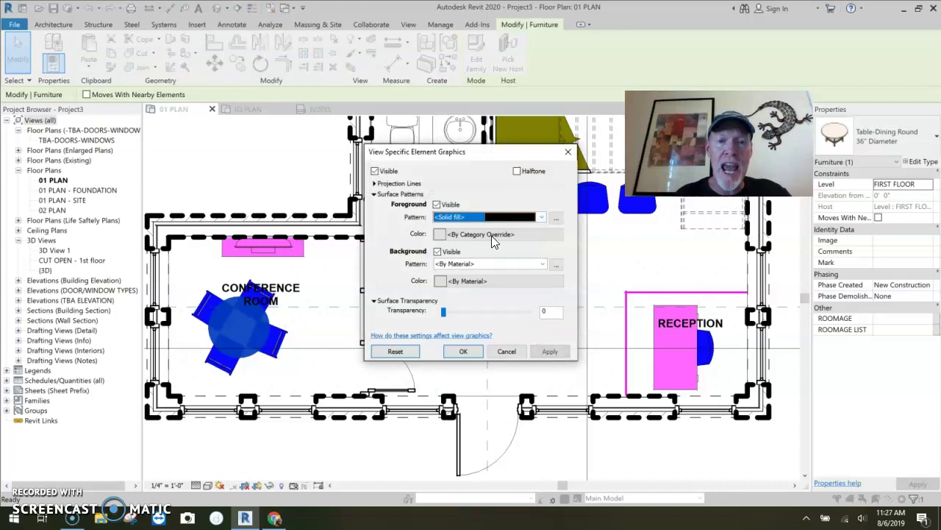
left_click(478, 234)
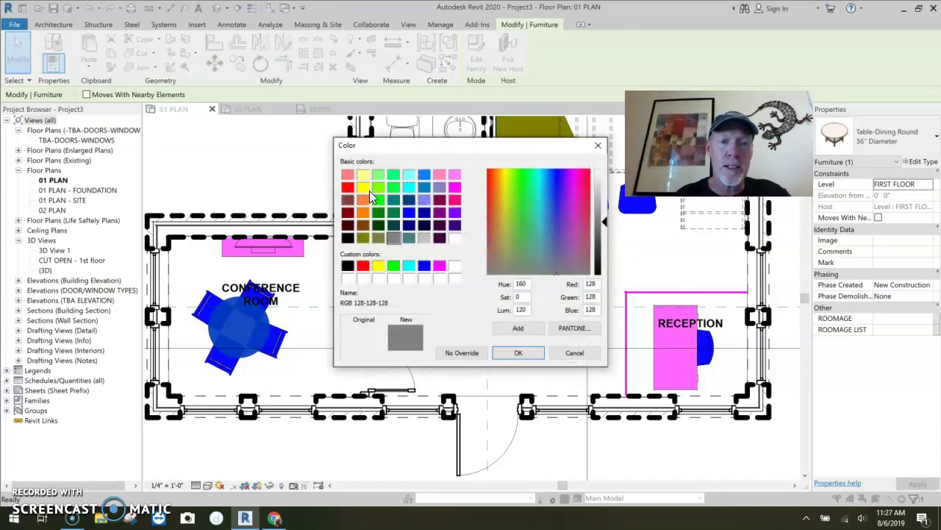
left_click(368, 190)
left_click(517, 352)
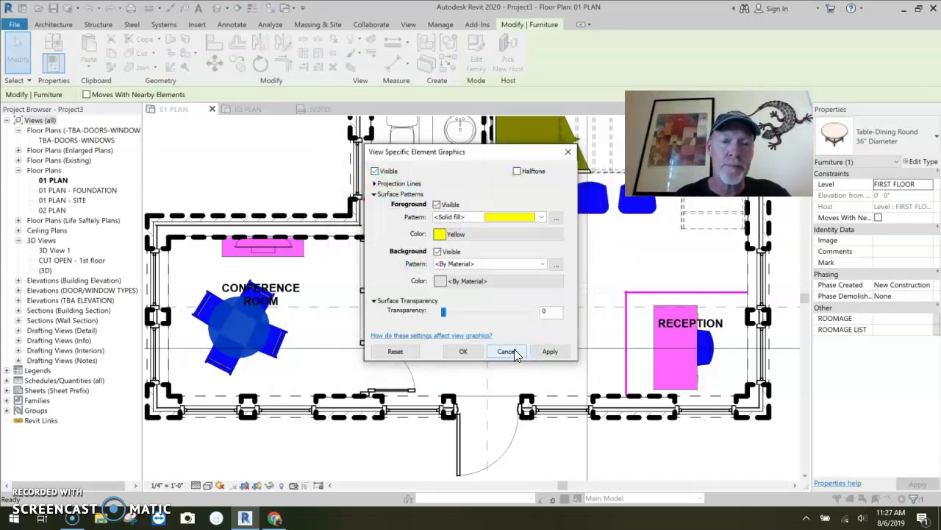
left_click(463, 351)
left_click(360, 364)
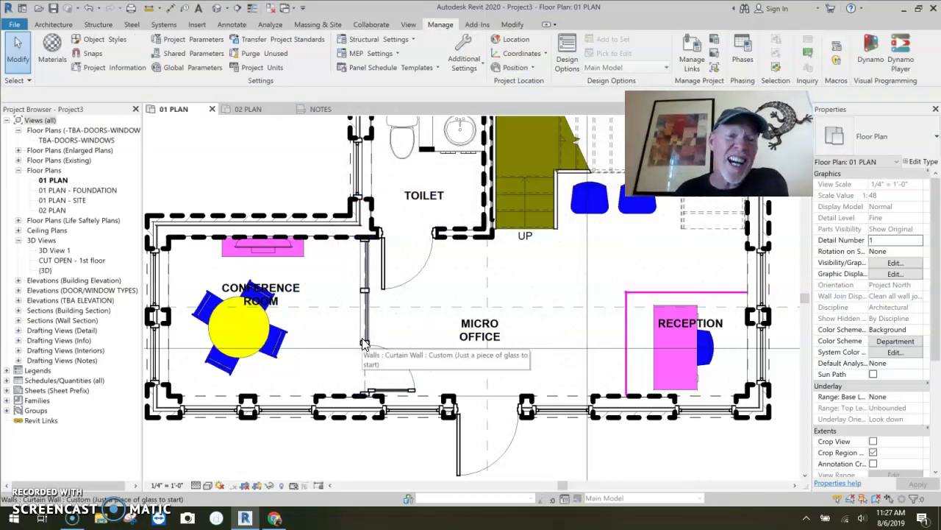
scroll(434, 324, "down", 3)
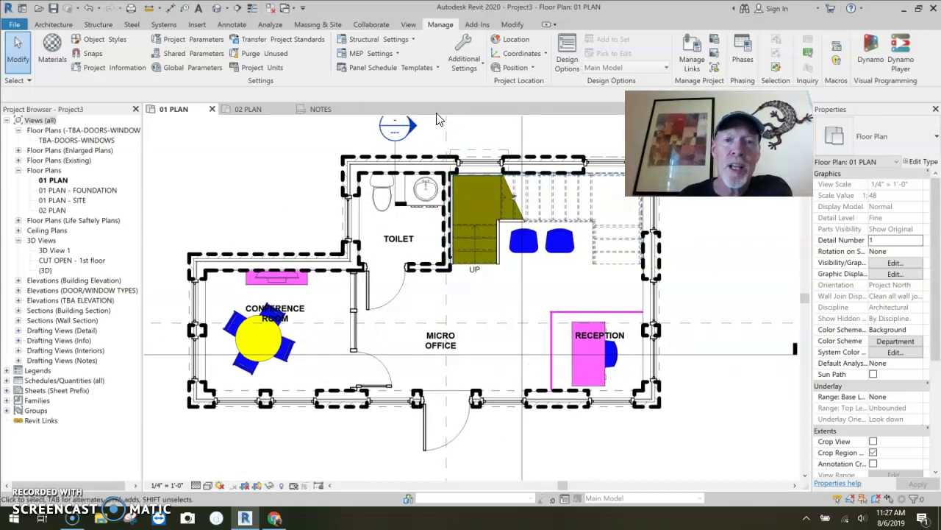
left_click(321, 109)
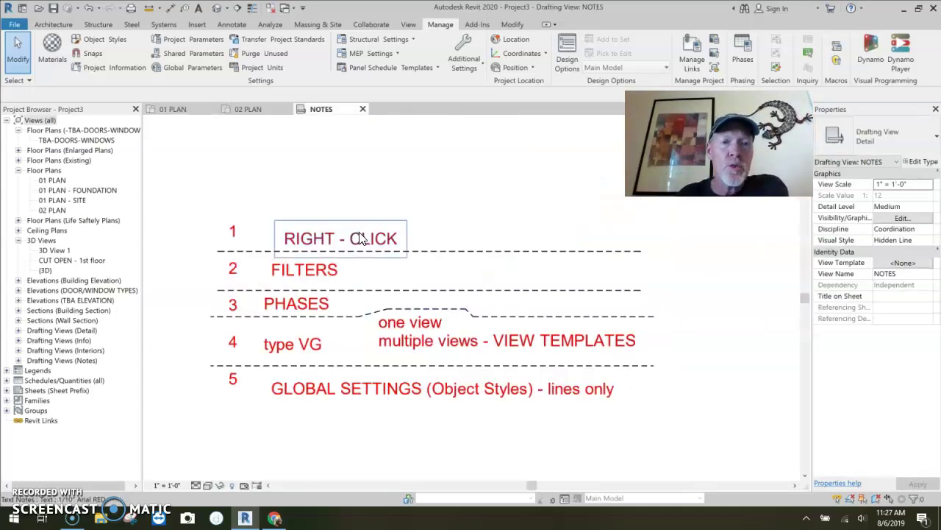